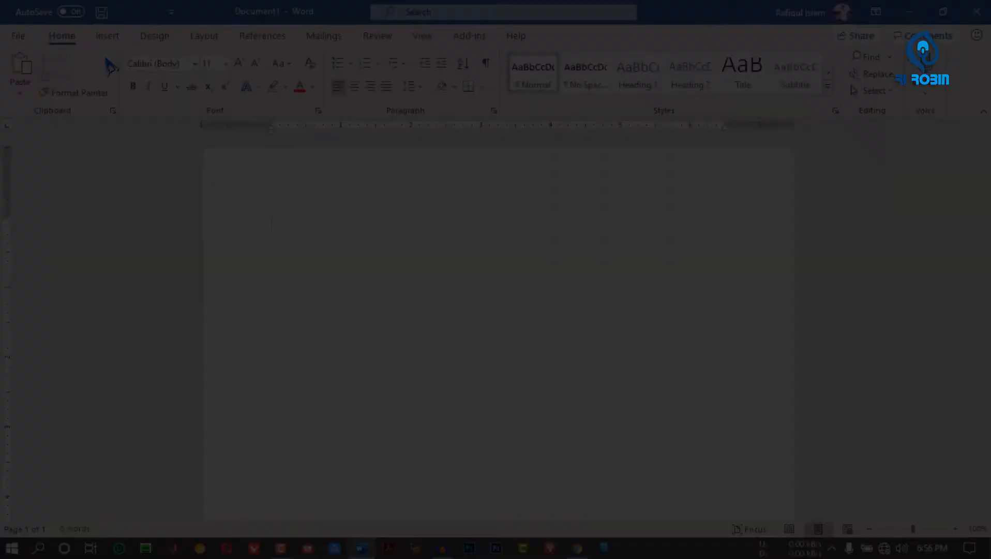
# Examine the Existing File or Web Page options of the Insert Hyperlink dialog and close it without inserting a link
pyautogui.click(107, 36)
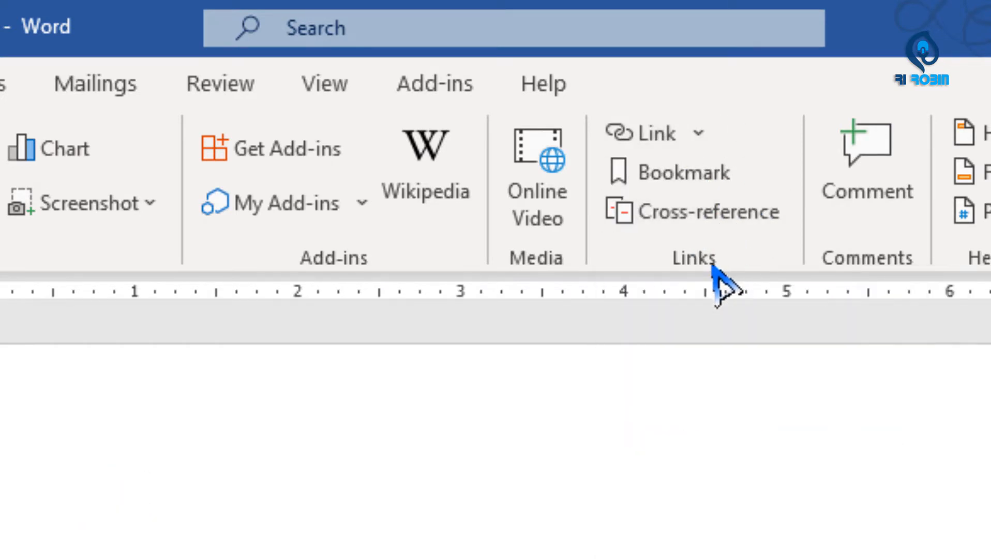
pyautogui.click(621, 142)
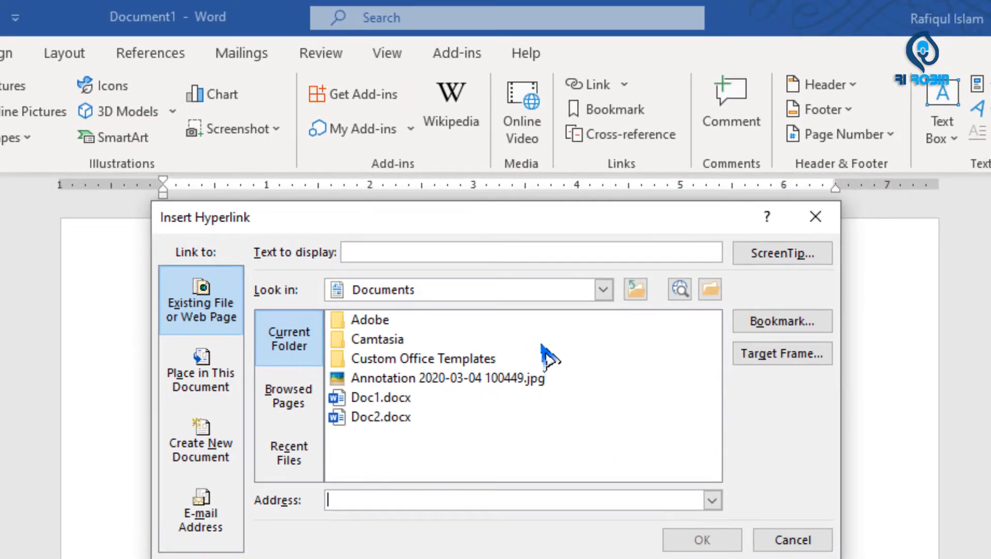
pyautogui.click(202, 316)
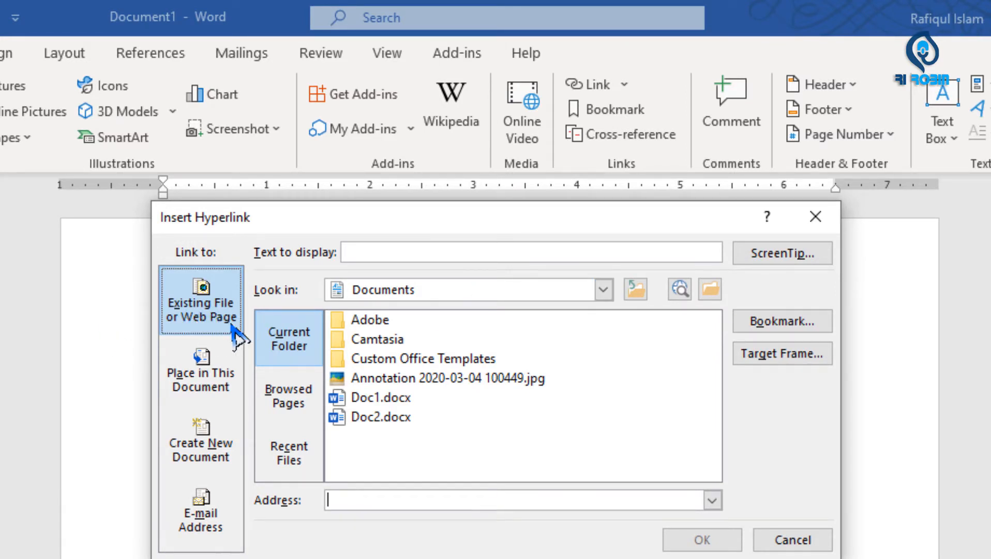
pyautogui.click(816, 219)
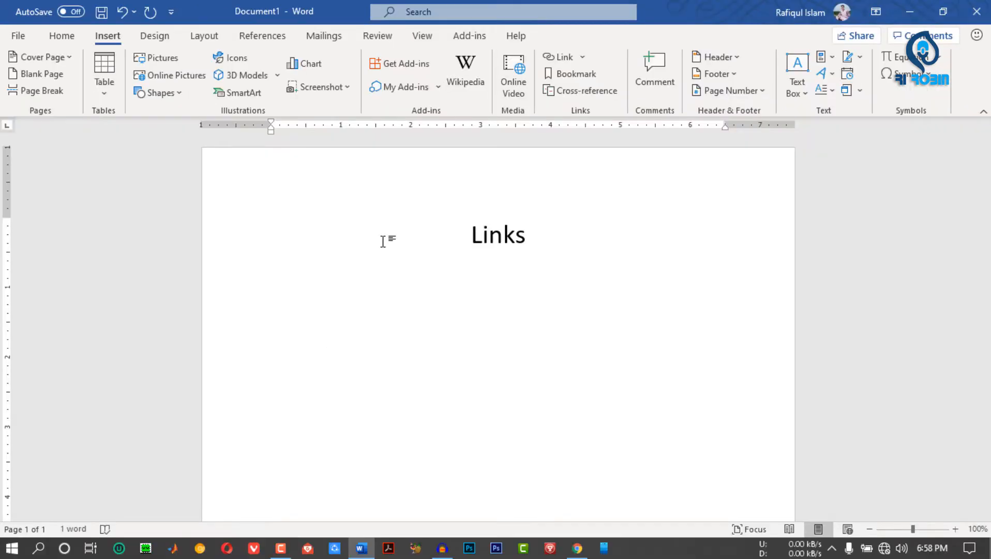
# Complete the heading as "Links A 2 Z" and make it bold and underlined
pyautogui.write('A 2 Z')
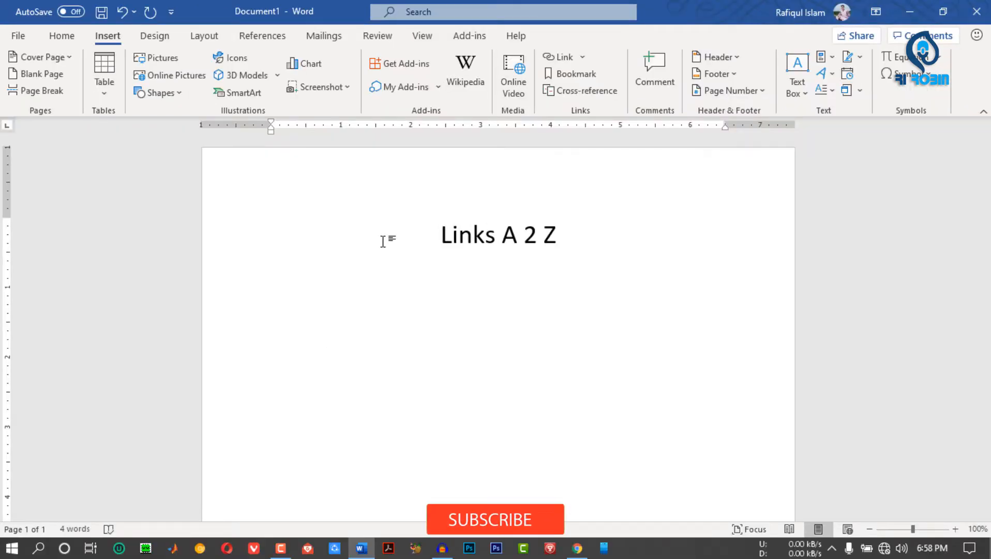
pyautogui.hotkey('ctrl', 'a')
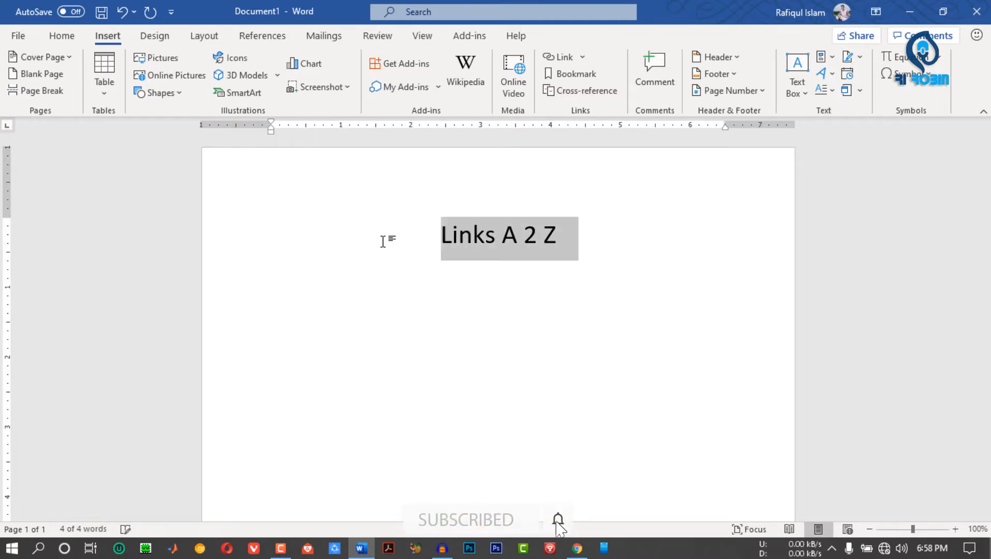
pyautogui.hotkey('ctrl', 'b')
pyautogui.click(568, 250)
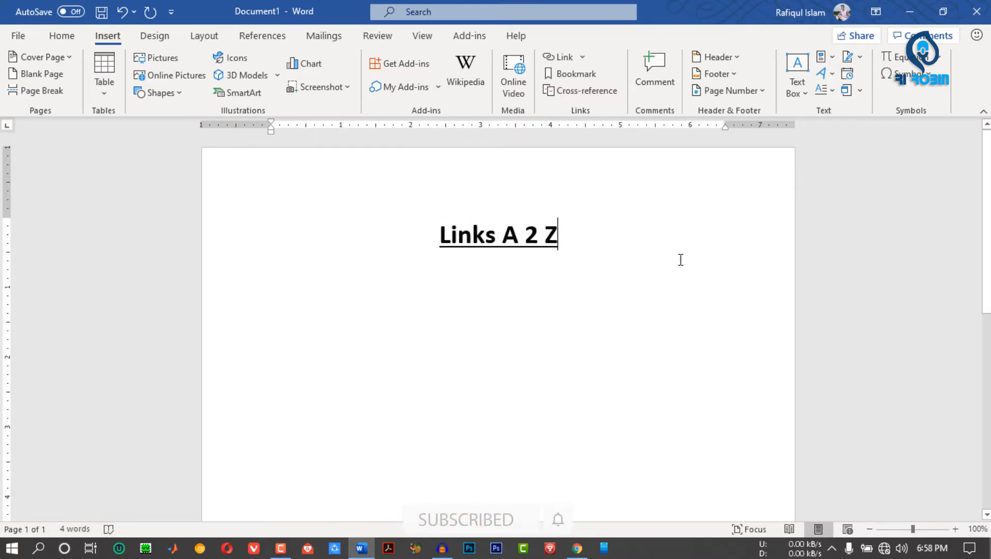
pyautogui.press('Return')
pyautogui.write('www.youtube')
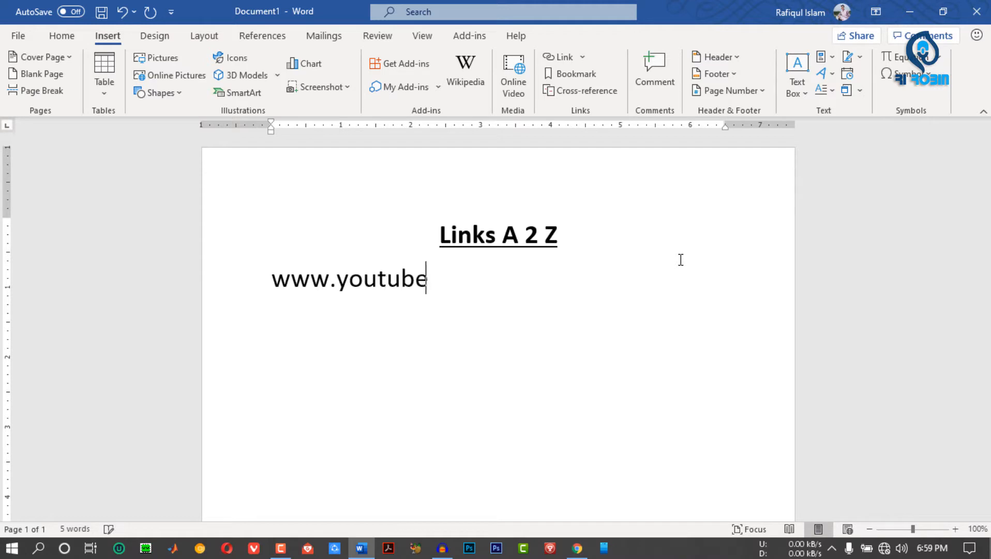
pyautogui.write('.com')
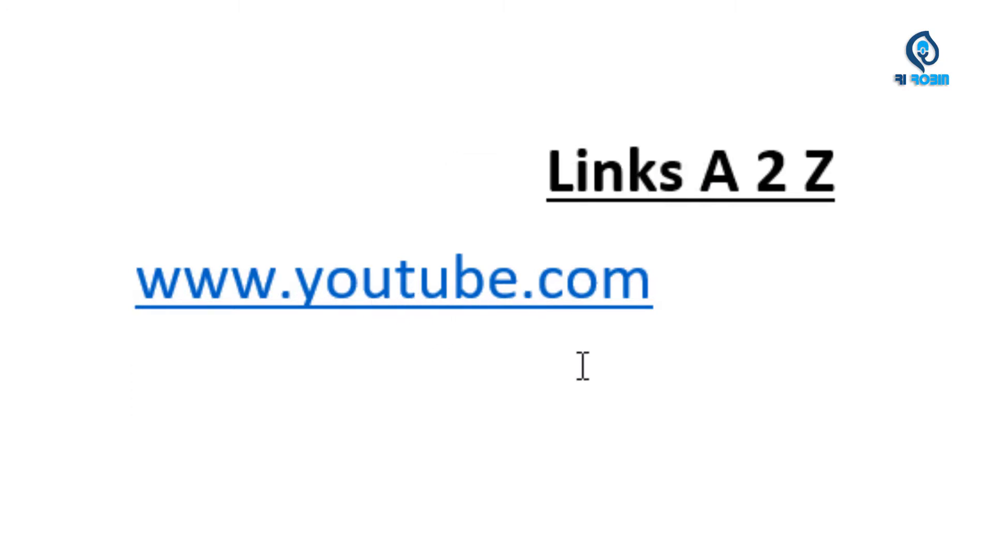
# Write "Click here to visit RI ROBIN YOUTUBE Channel." on the line below the YouTube address
pyautogui.click(657, 310)
pyautogui.press('Down')
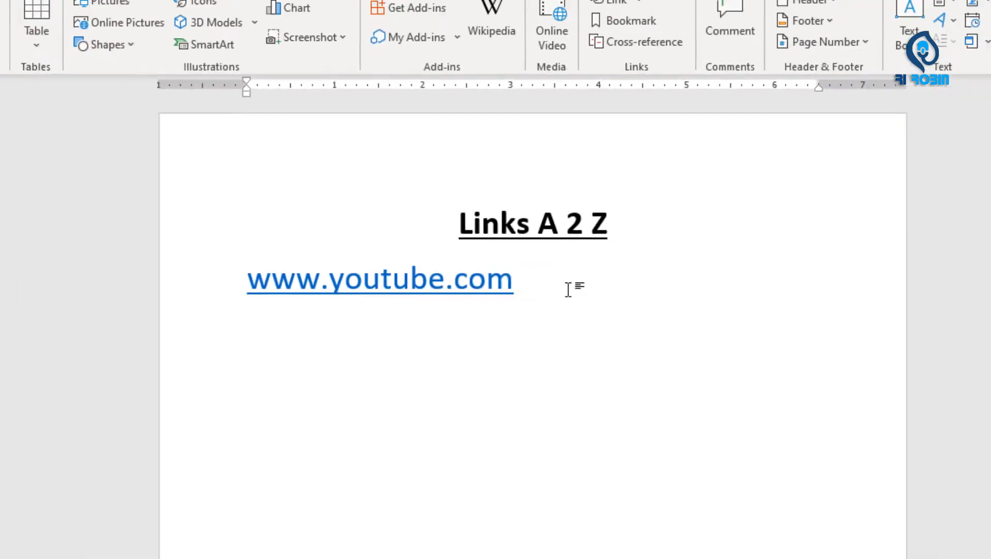
pyautogui.write('Click ')
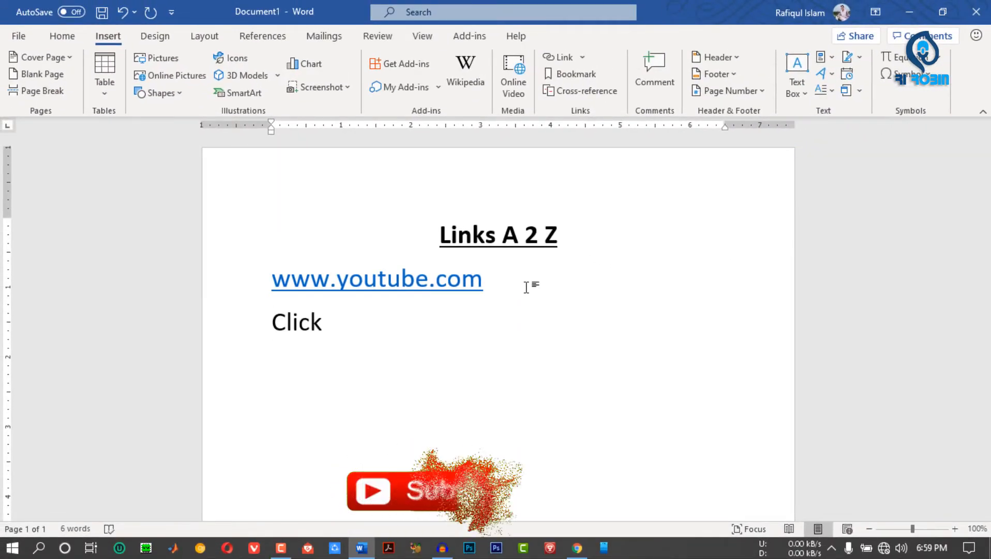
pyautogui.write('here to visit RR')
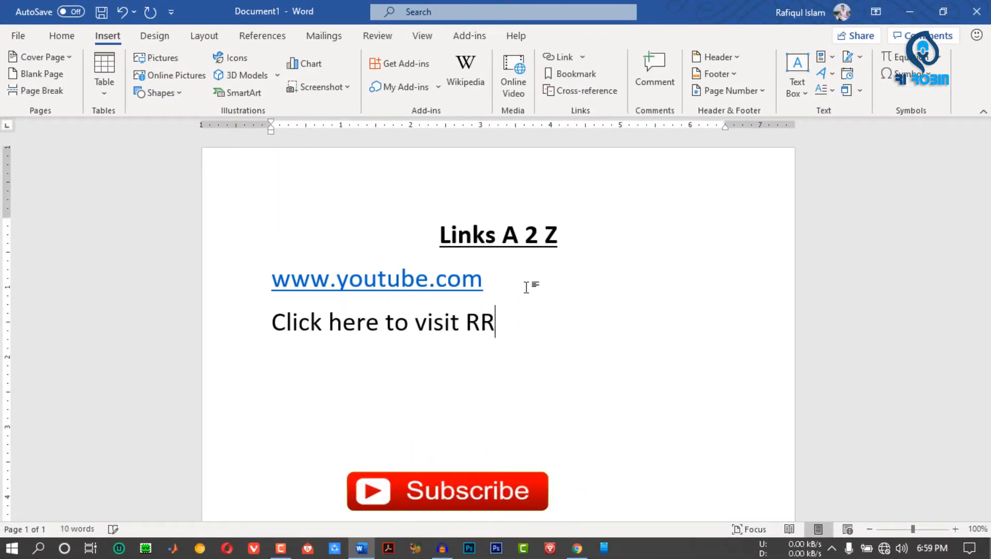
pyautogui.press('BackSpace')
pyautogui.write('I ROBIN YOUTUBE Channel.')
pyautogui.press('Return')
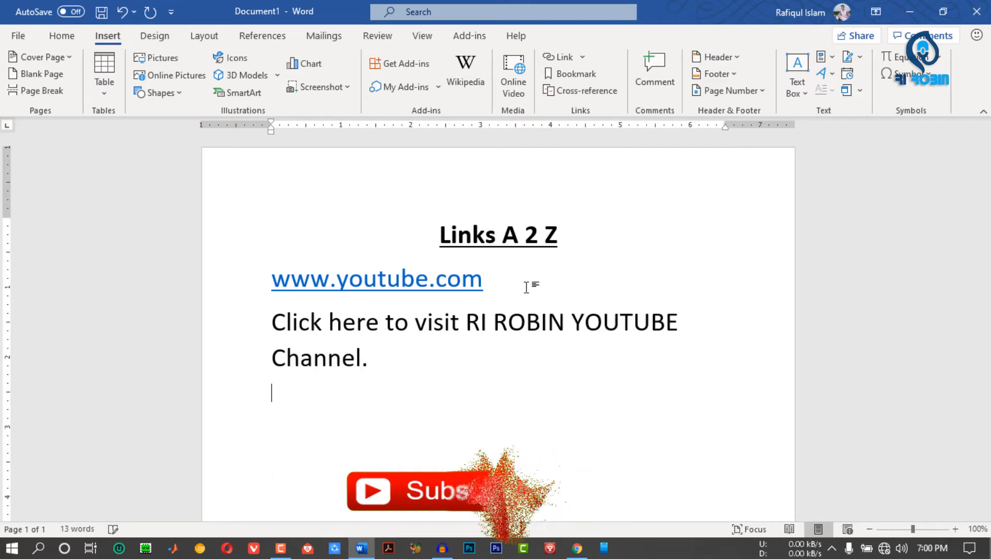
# Fill the space below the channel sentence with sample paragraphs generated by =rand()
pyautogui.press('Return')
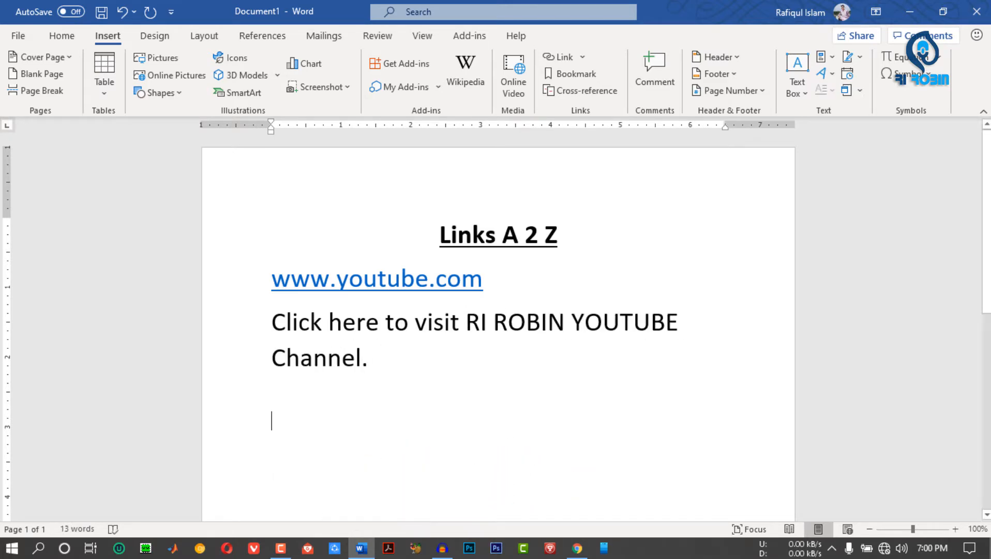
pyautogui.write('=rand()')
pyautogui.press('Return')
pyautogui.scroll(10, 353, 236)
# Move the "Click here to visit RI ROBIN YOUTUBE Channel." sentence into the first sample paragraph after "embed" and remove the extra space before it
pyautogui.tripleClick(296, 227)
pyautogui.hotkey('ctrl', 'c')
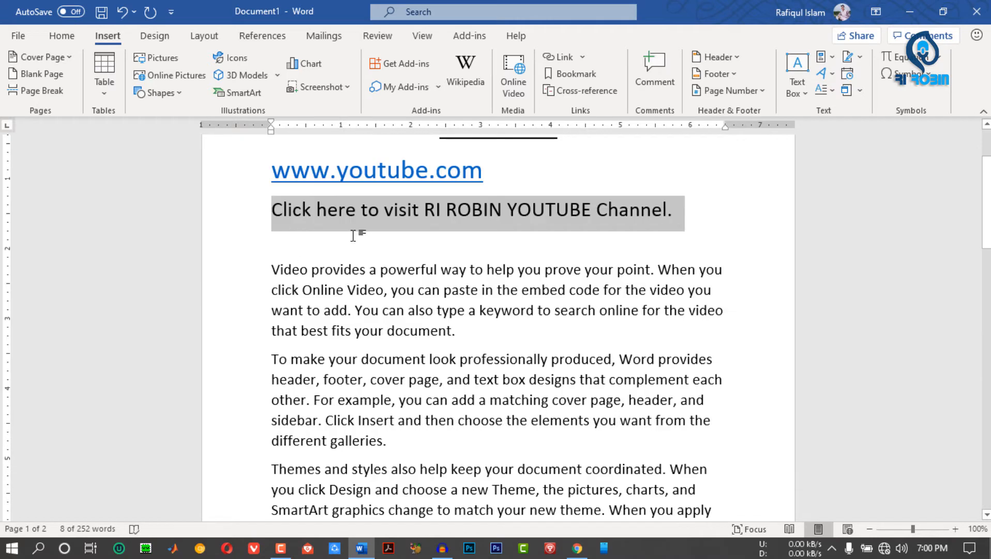
pyautogui.press('Delete')
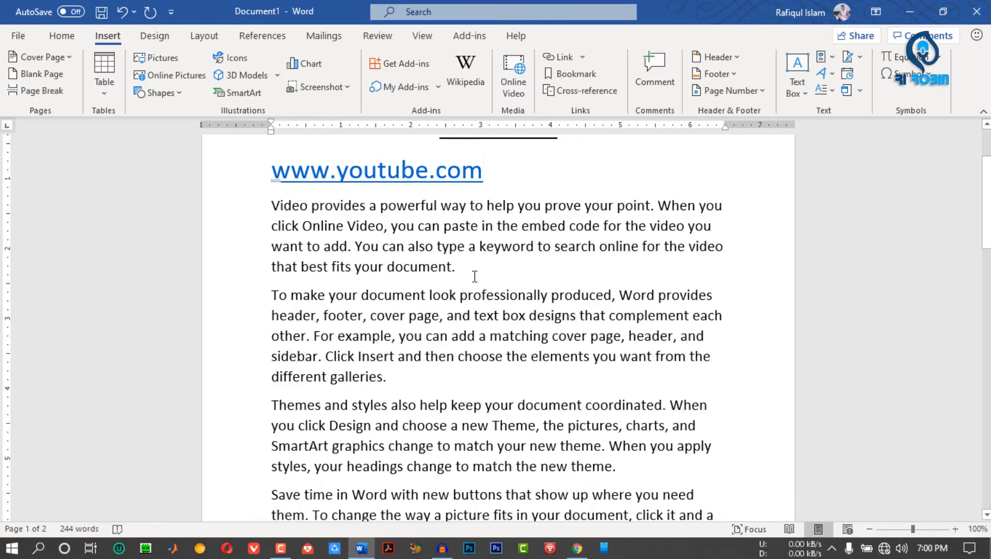
pyautogui.click(567, 225)
pyautogui.hotkey('ctrl', 'v')
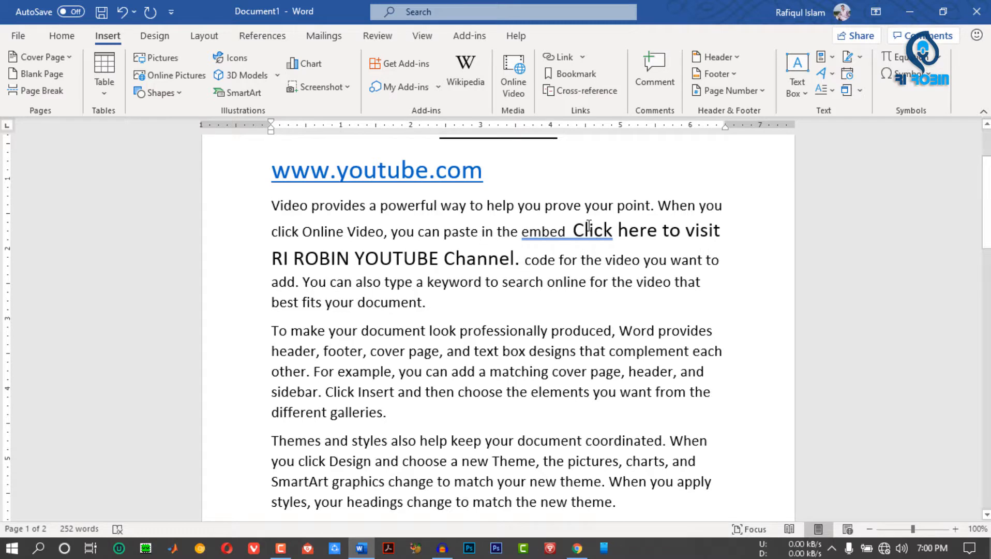
pyautogui.click(571, 232)
pyautogui.press('BackSpace')
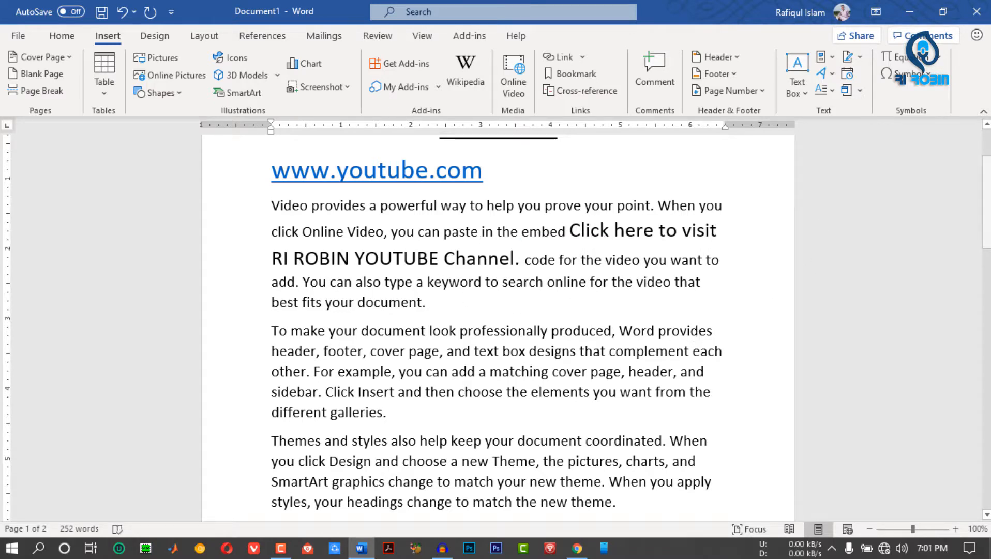
pyautogui.moveTo(988, 201)
pyautogui.mouseDown()
pyautogui.moveTo(989, 188)
pyautogui.moveTo(989, 238)
pyautogui.moveTo(989, 188)
pyautogui.mouseUp()
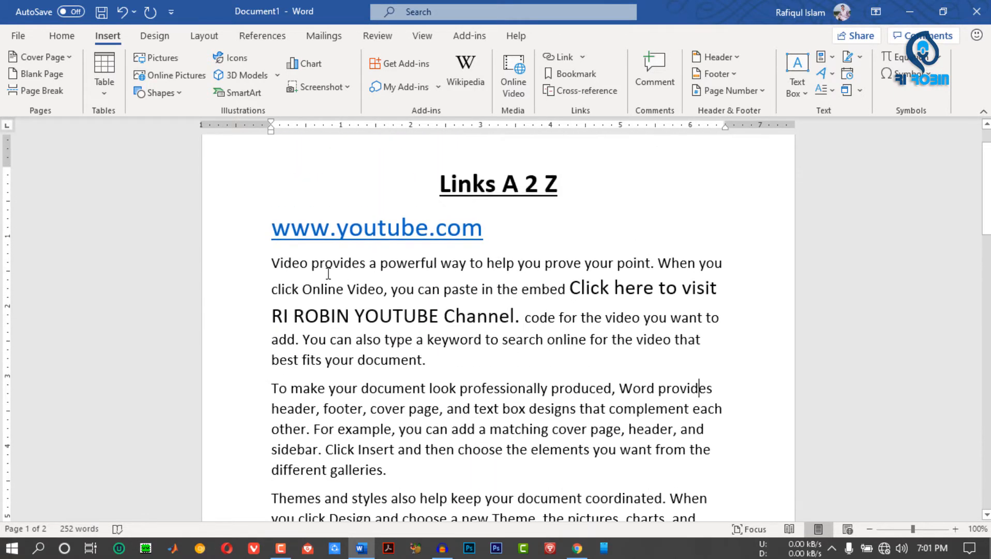
pyautogui.moveTo(274, 223); pyautogui.dragTo(515, 221)
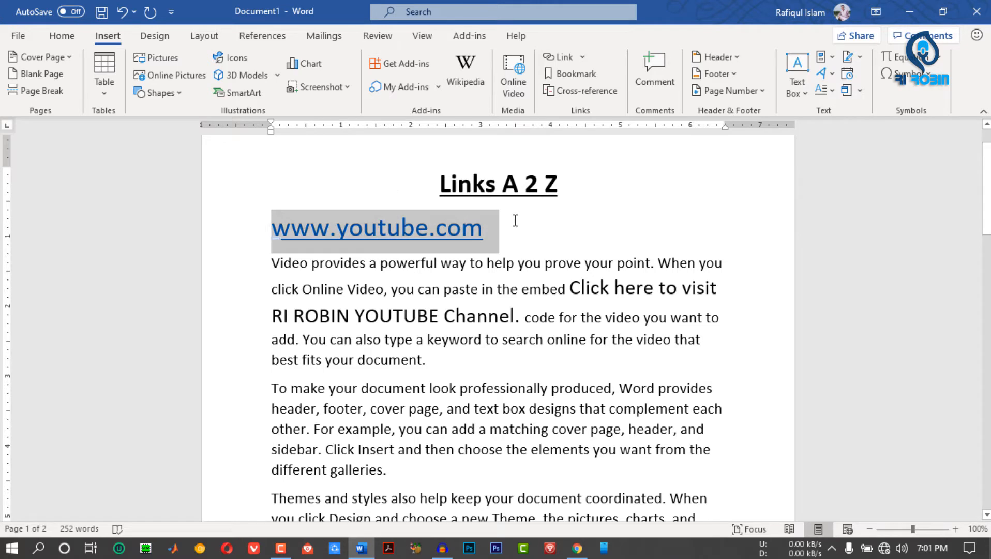
pyautogui.click(517, 231)
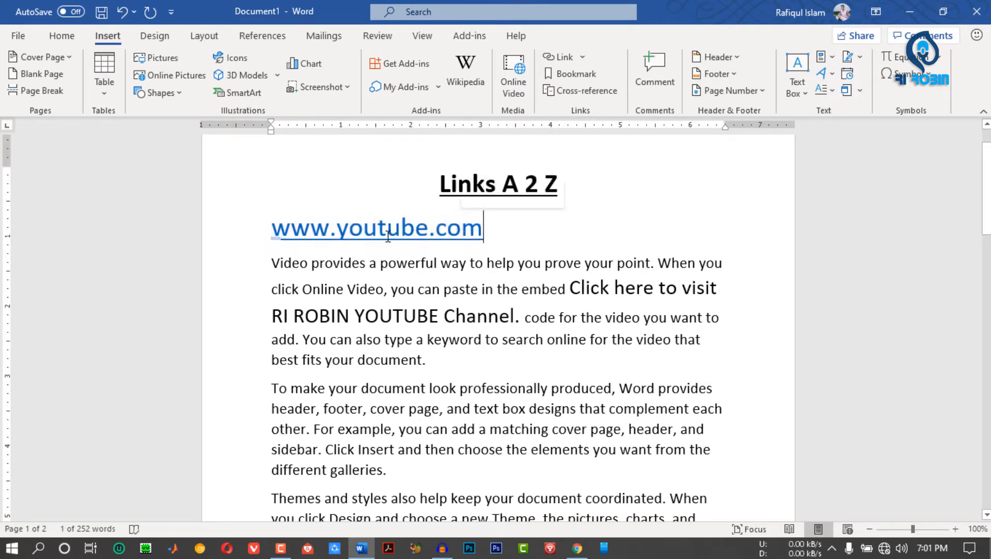
pyautogui.moveTo(272, 310); pyautogui.dragTo(498, 325)
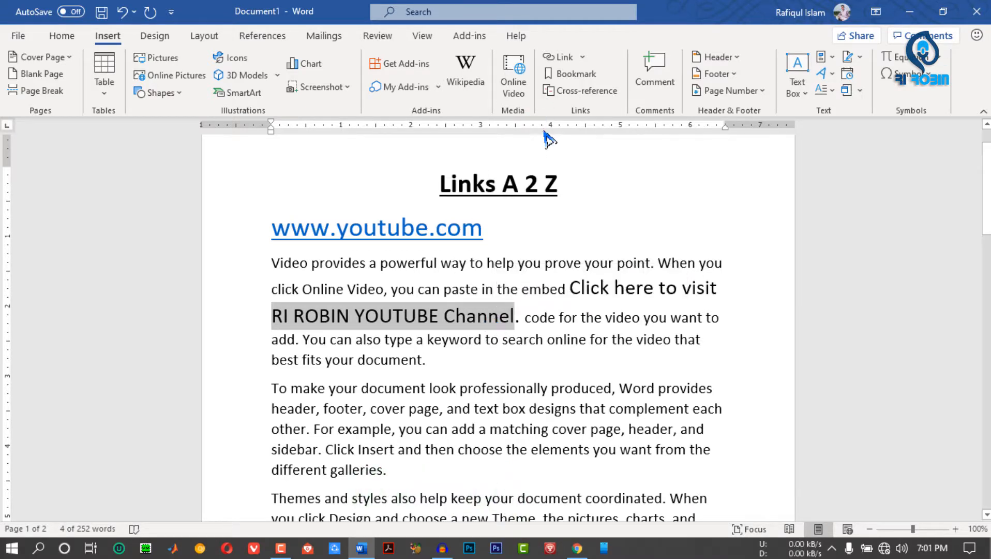
pyautogui.click(561, 57)
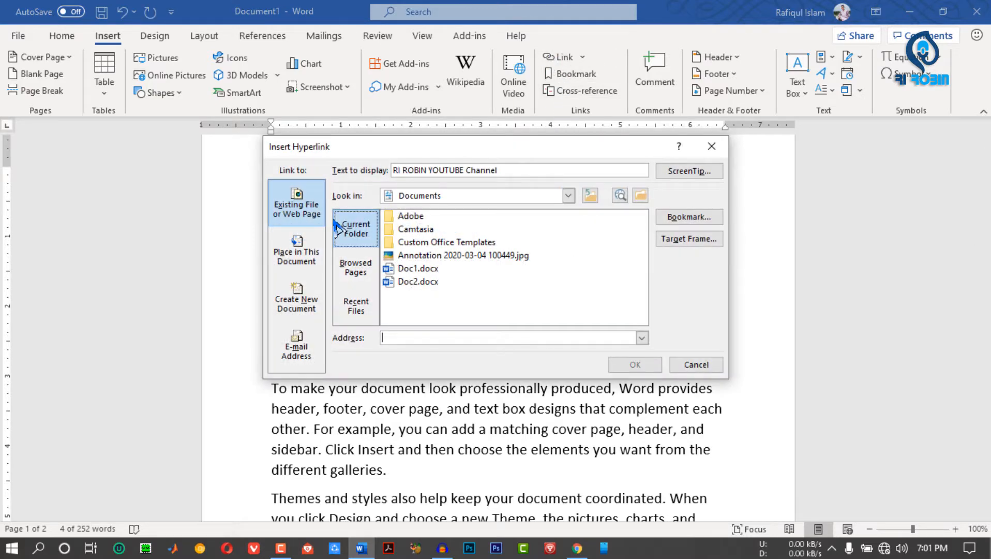
pyautogui.click(712, 146)
pyautogui.click(573, 388)
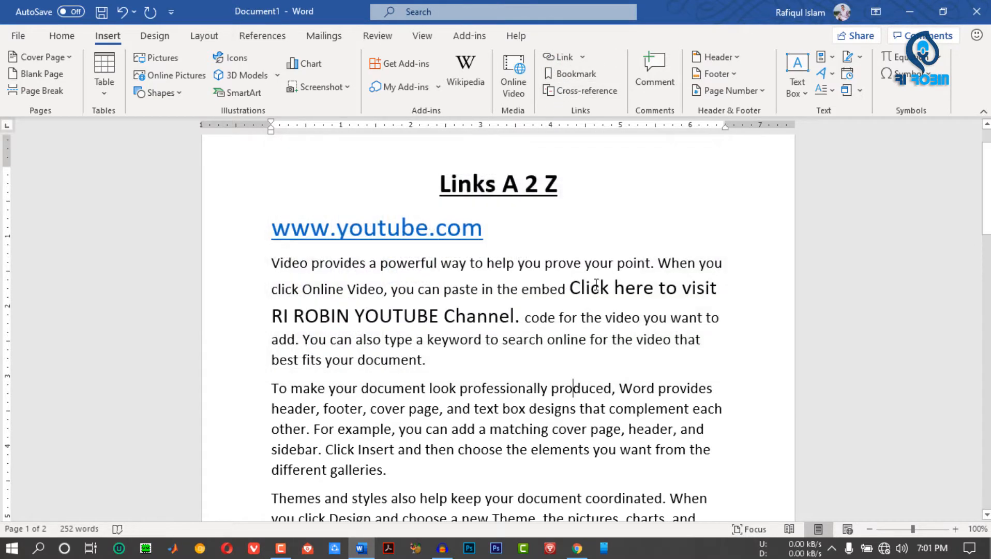
pyautogui.moveTo(596, 285); pyautogui.dragTo(658, 288)
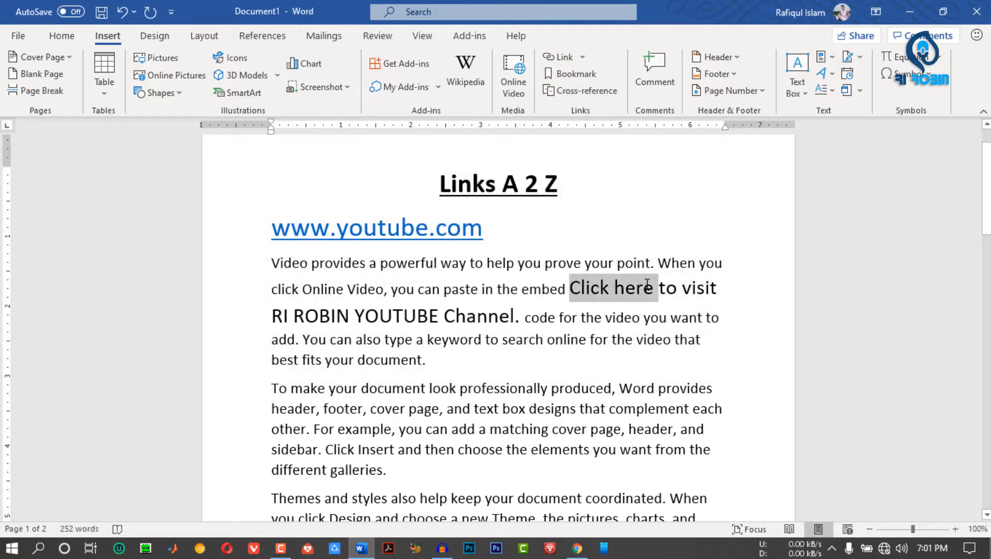
pyautogui.click(567, 286)
pyautogui.keyDown('shift'); pyautogui.click(519, 313); pyautogui.keyUp('shift')
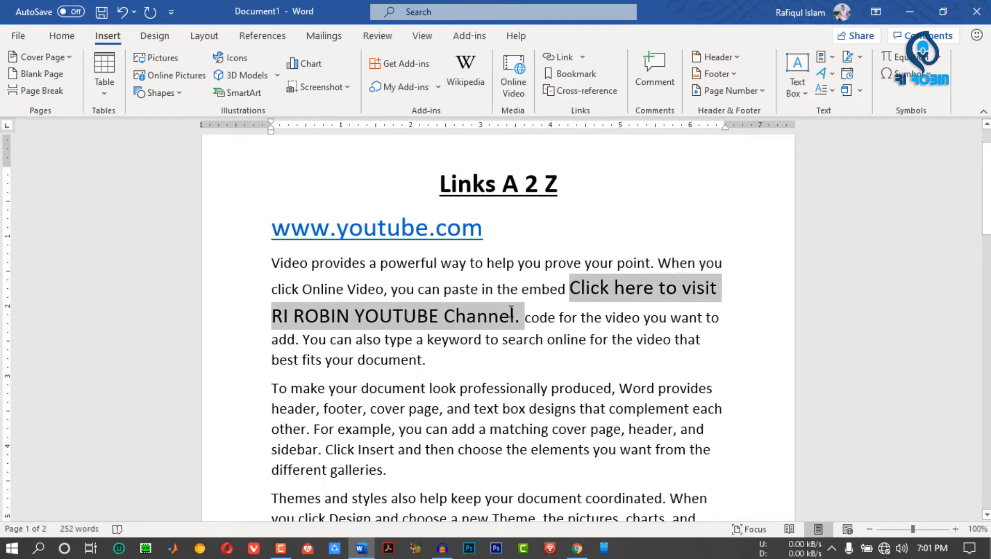
pyautogui.click(354, 316)
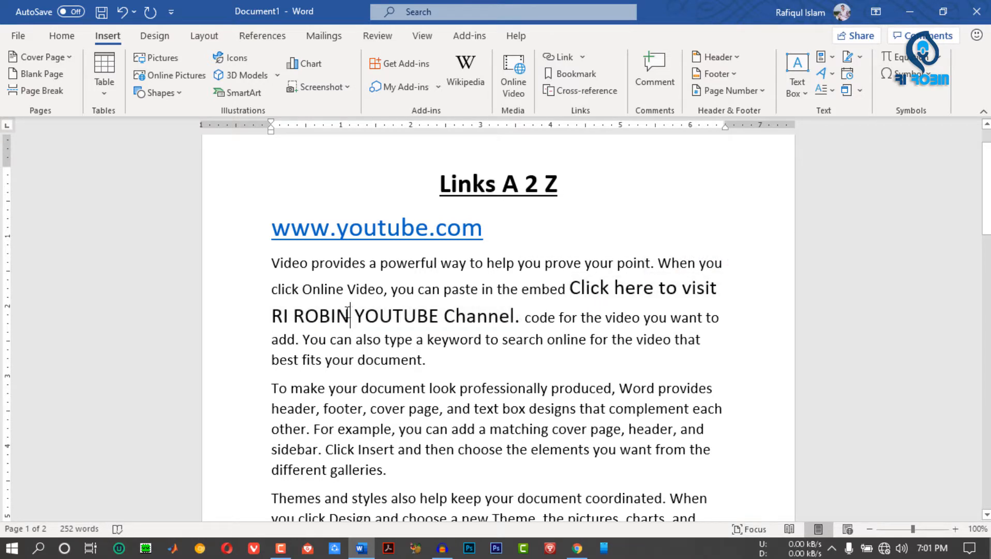
pyautogui.moveTo(354, 316); pyautogui.dragTo(279, 323)
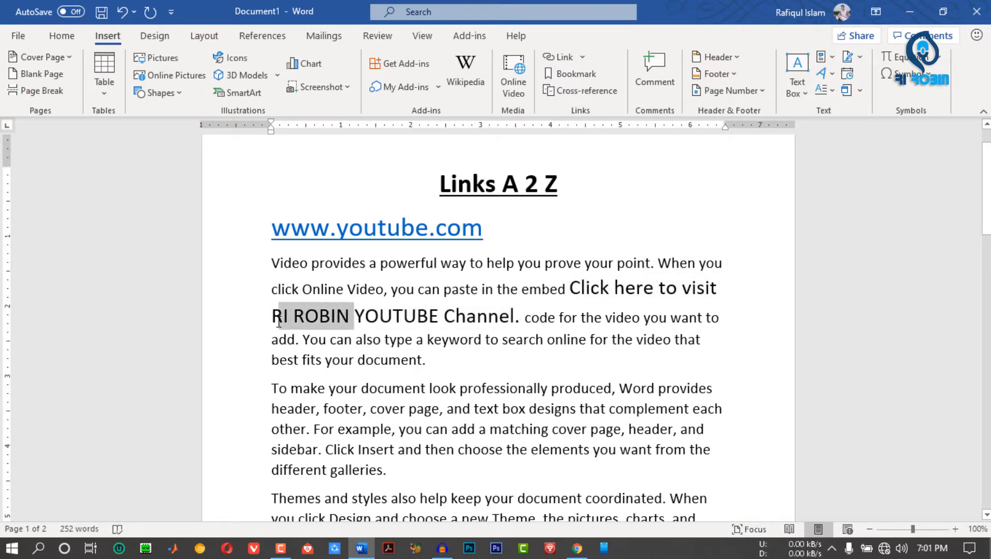
pyautogui.click(316, 321)
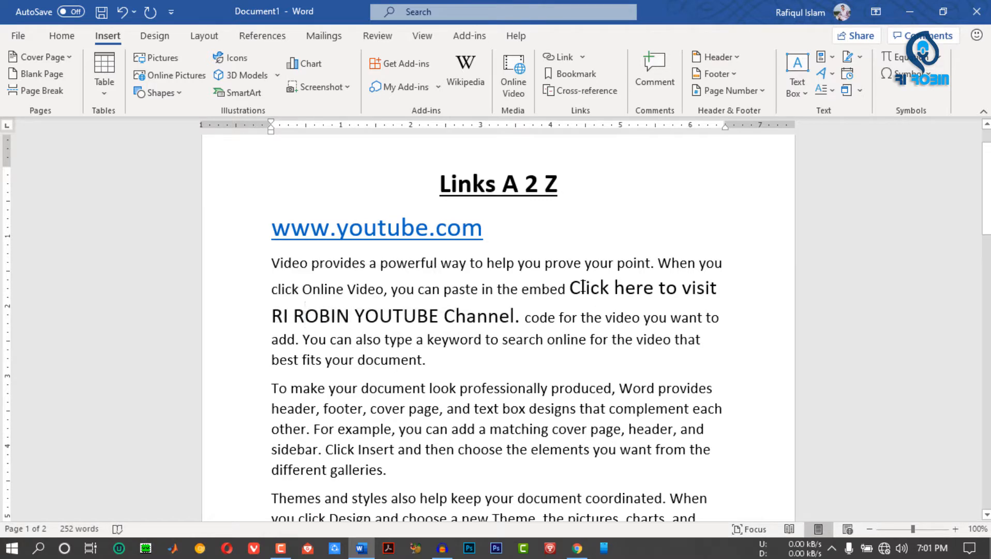
pyautogui.moveTo(574, 287); pyautogui.dragTo(512, 314)
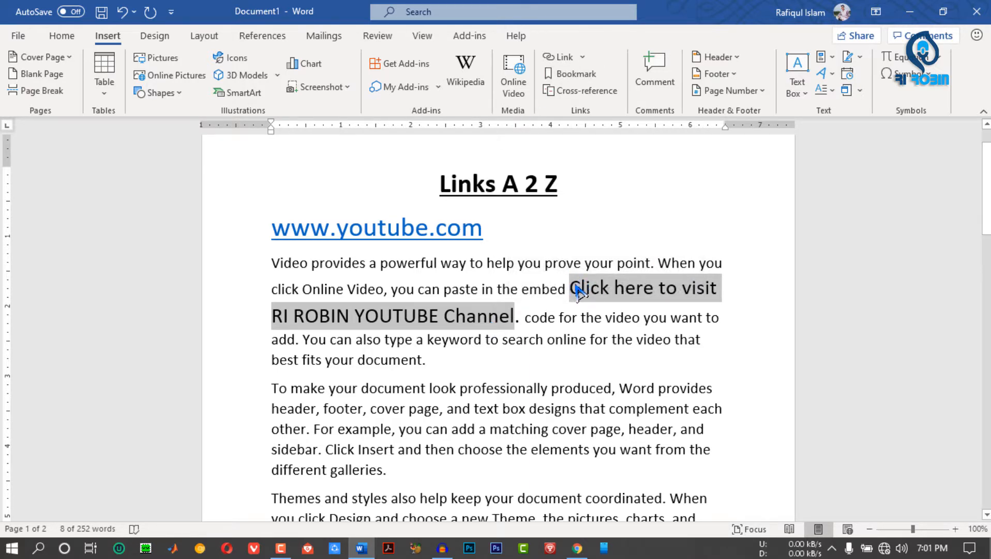
pyautogui.click(560, 57)
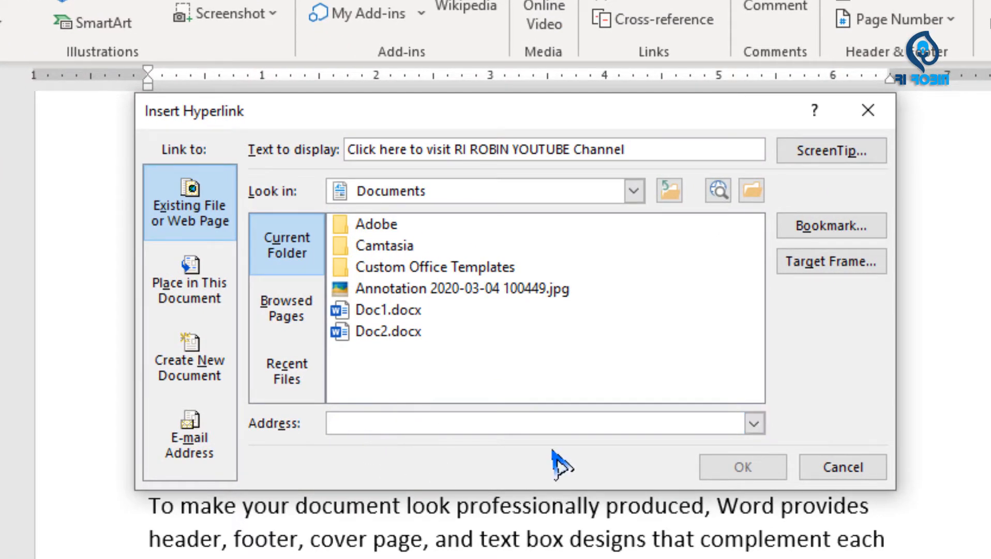
pyautogui.write('www.')
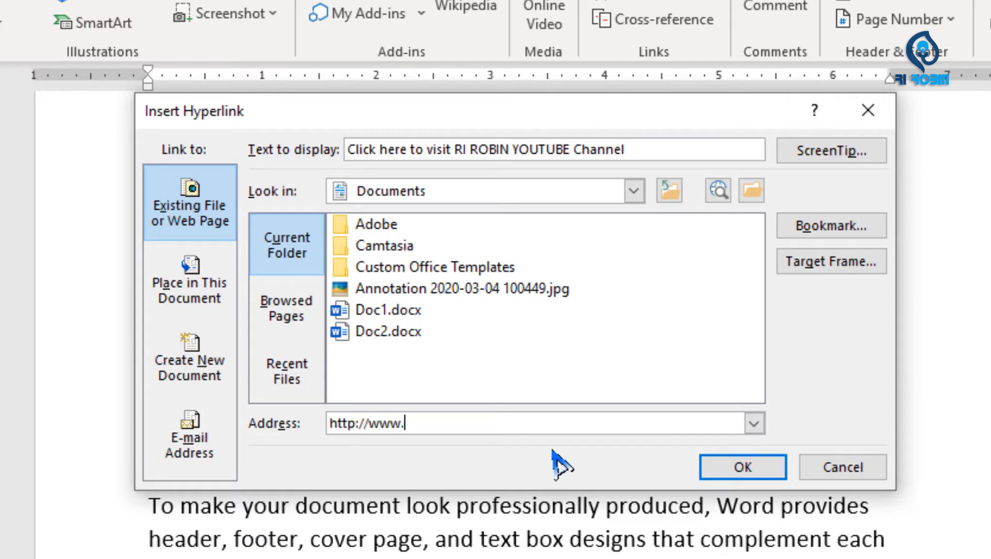
pyautogui.write('youtube.com')
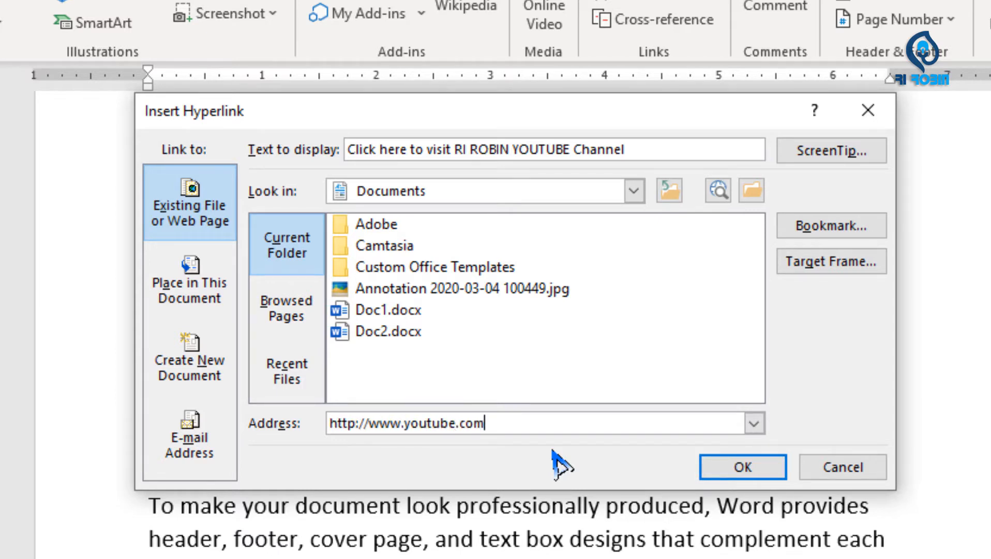
pyautogui.write('/r')
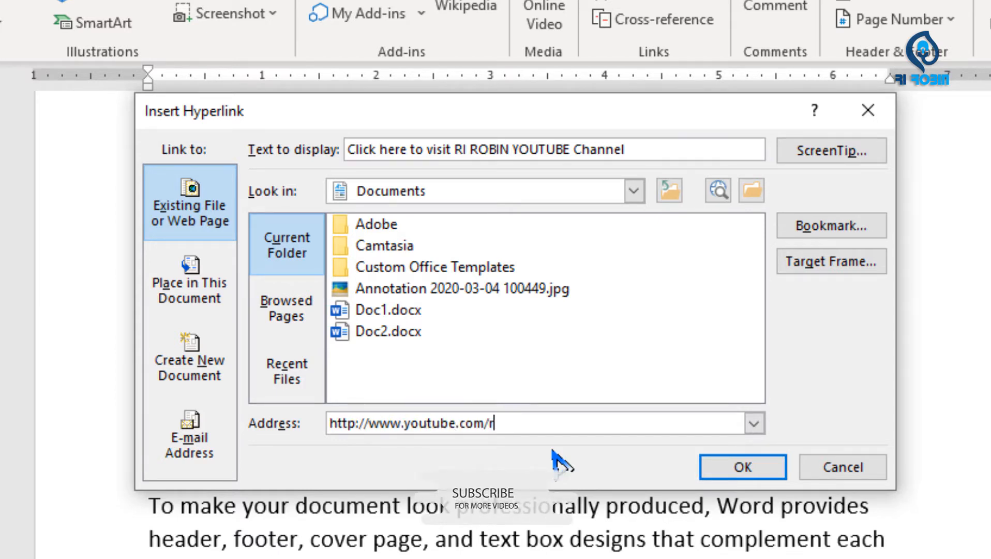
pyautogui.write('irobin24')
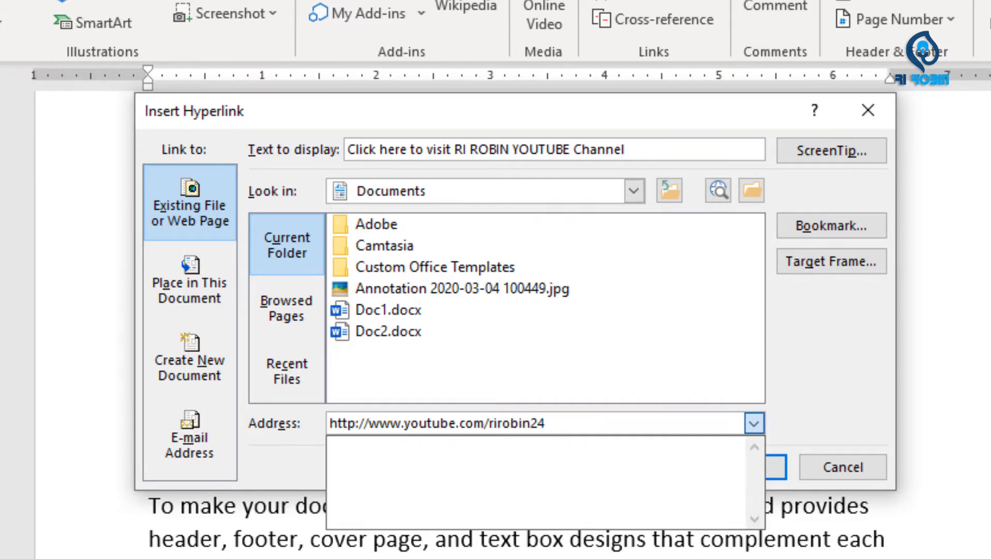
pyautogui.click(653, 401)
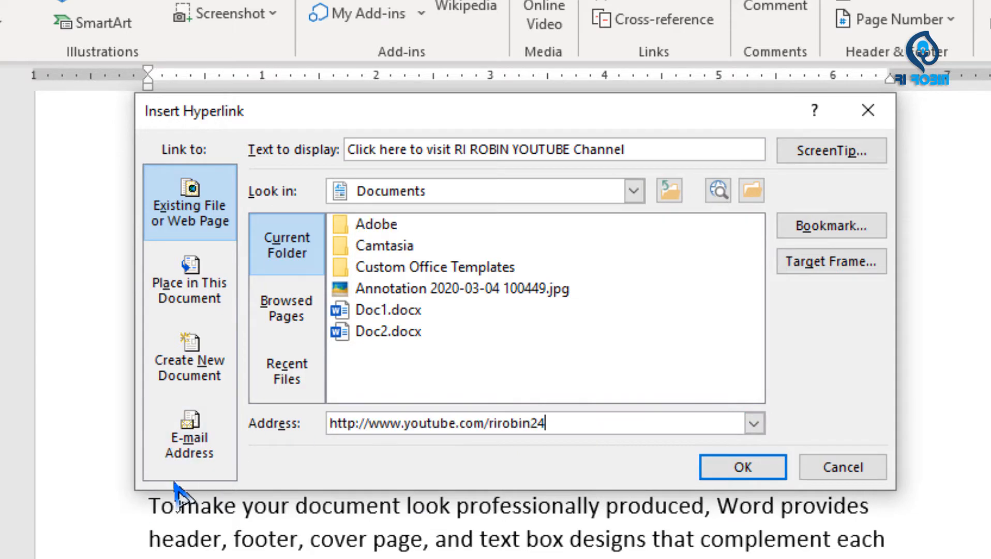
pyautogui.click(733, 473)
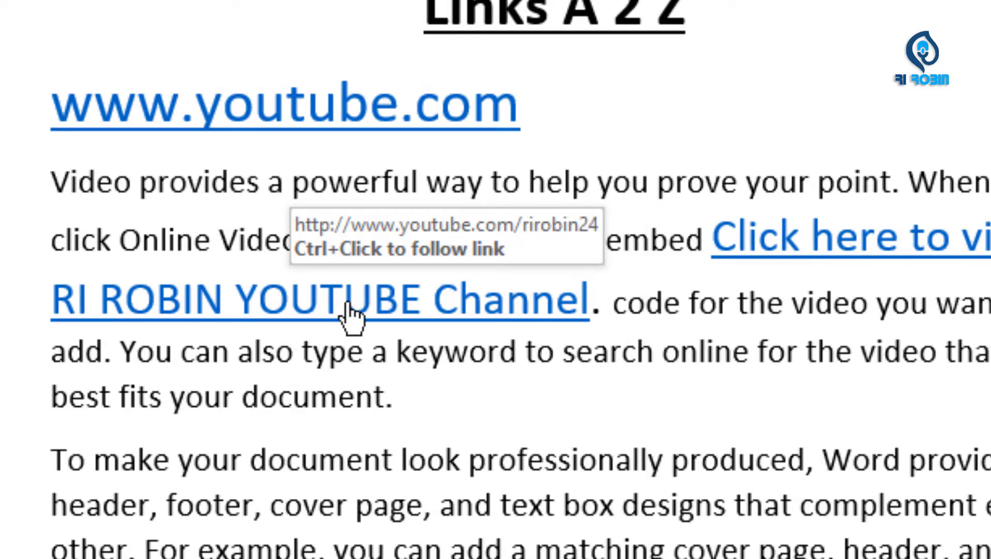
# Test the channel sentence's link and open the computer's network connections
pyautogui.keyDown('ctrl'); pyautogui.click(351, 318); pyautogui.keyUp('ctrl')
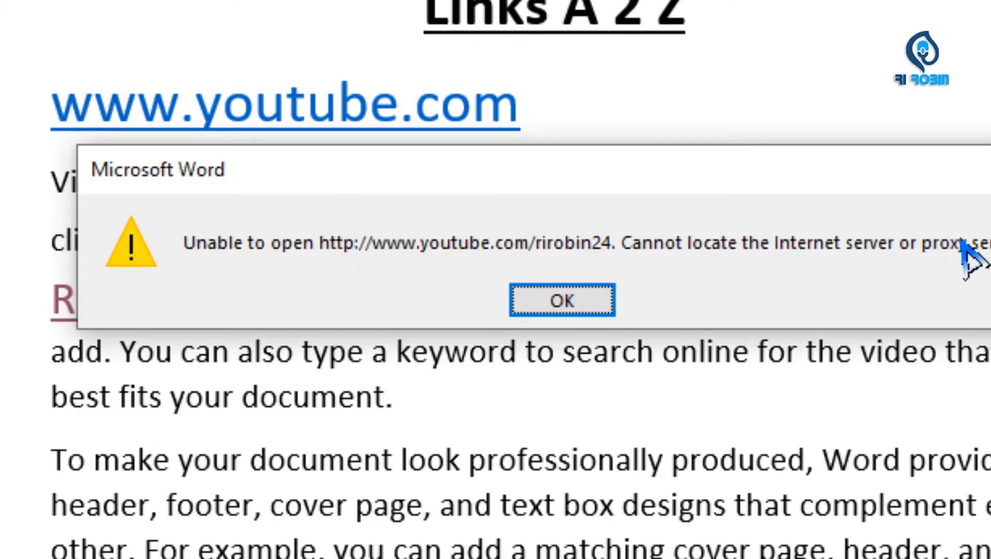
pyautogui.click(590, 301)
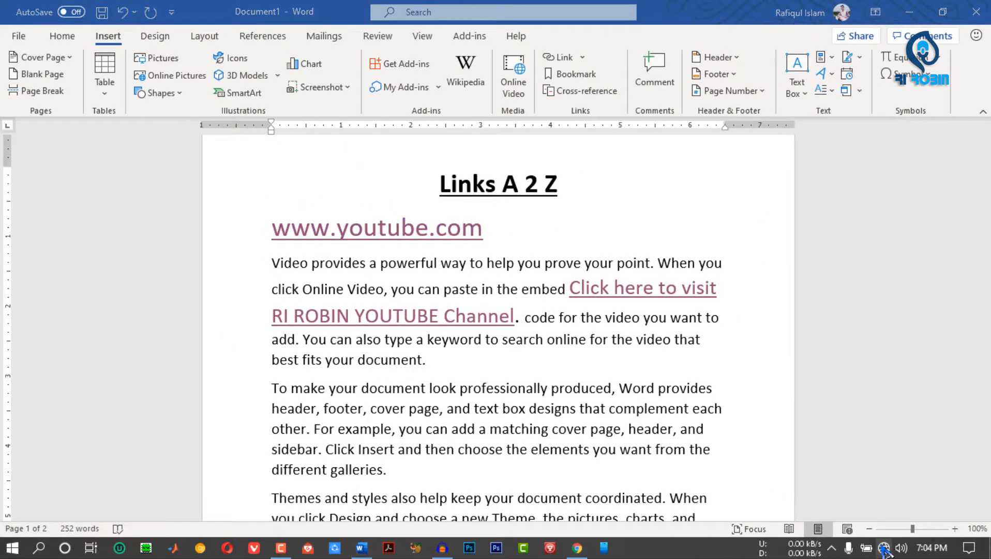
pyautogui.click(884, 550)
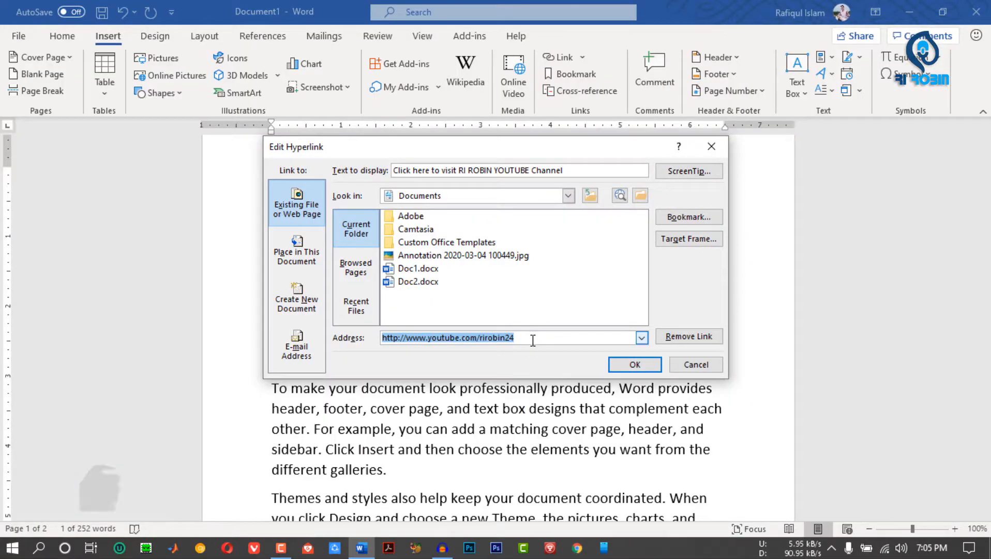
pyautogui.click(533, 339)
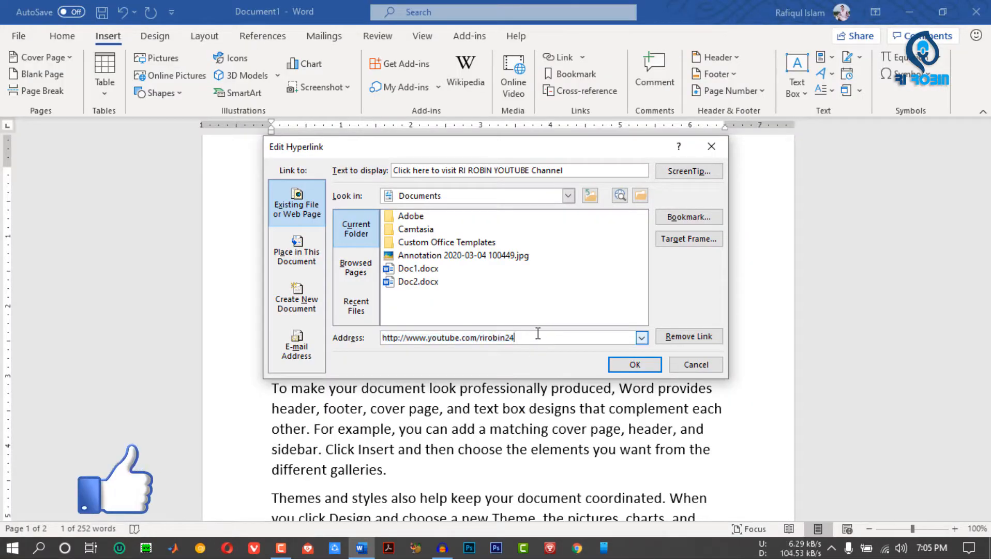
pyautogui.moveTo(514, 339); pyautogui.dragTo(387, 338)
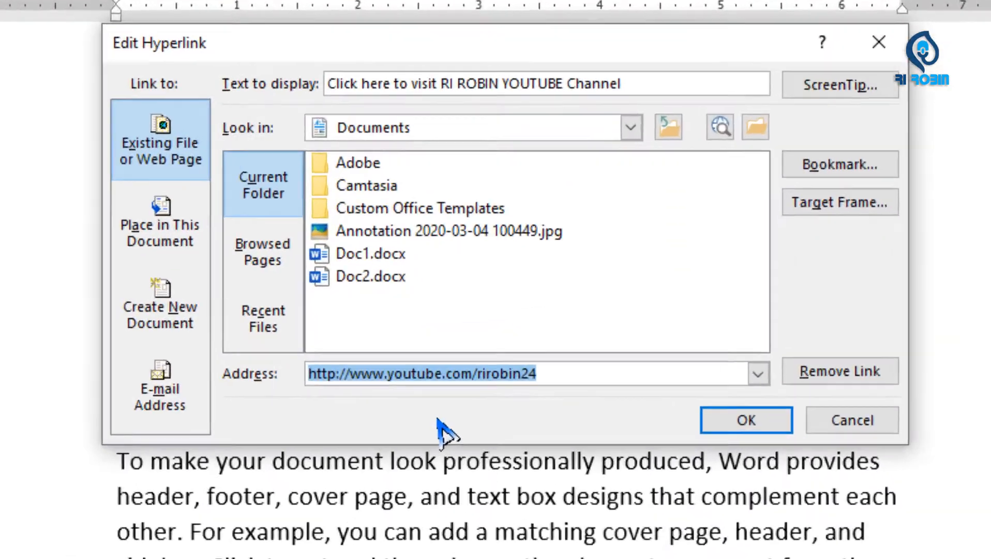
pyautogui.write('https://www.youtube.com/channel/UCEgbyoLHP6_htRFnX64xRJA')
pyautogui.click(886, 494)
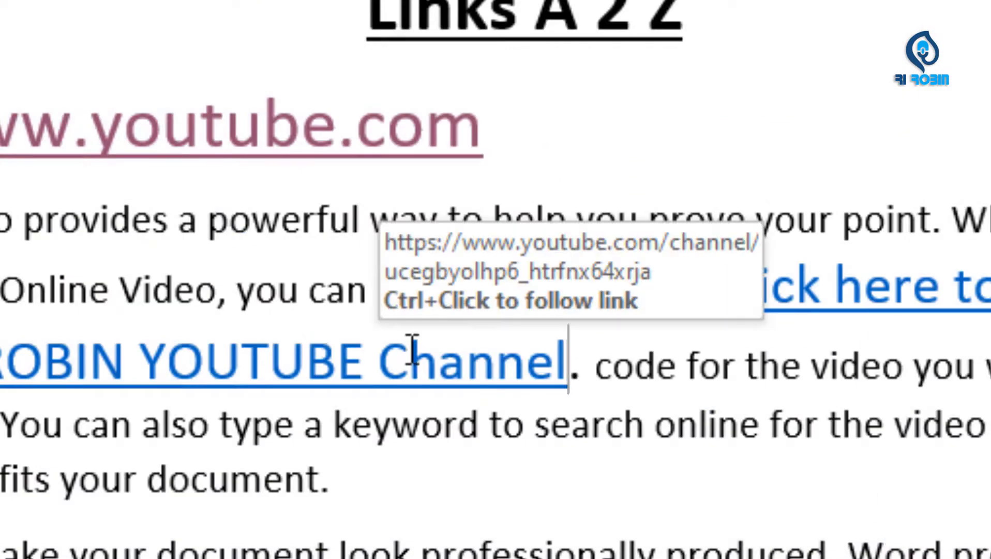
# Follow the channel sentence's link in the browser and close the browser window
pyautogui.keyDown('ctrl'); pyautogui.click(359, 356); pyautogui.keyUp('ctrl')
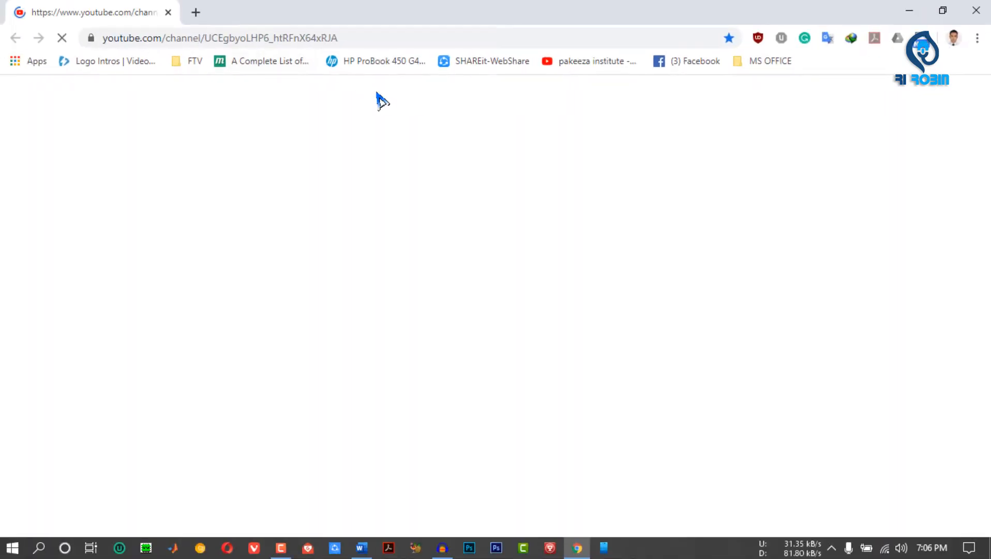
pyautogui.click(977, 8)
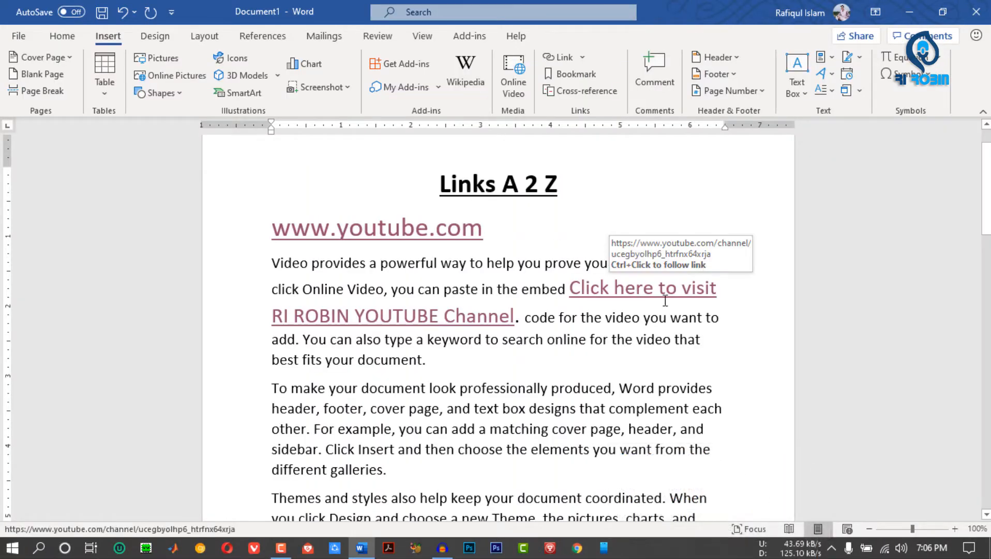
pyautogui.scroll(-1, 497, 236)
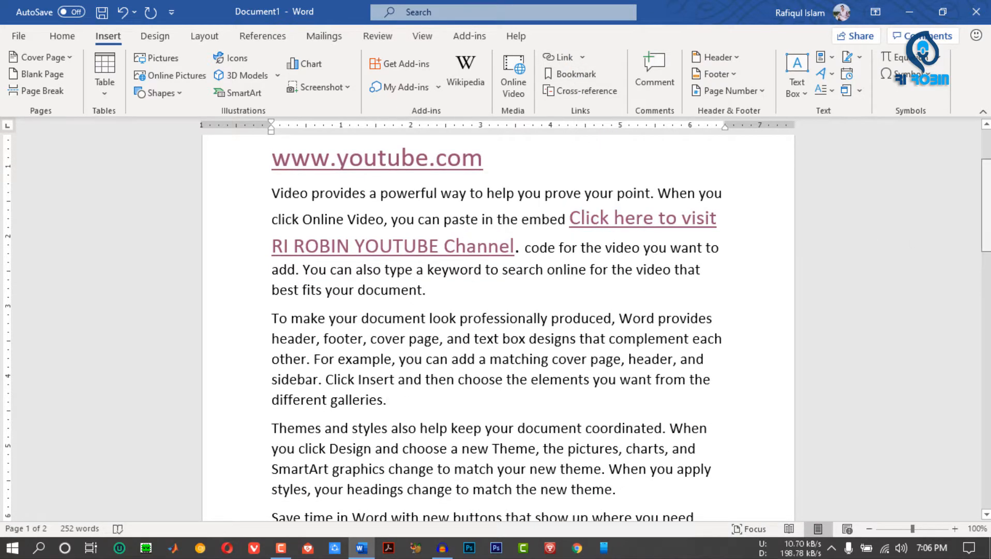
pyautogui.scroll(-2, 598, 303)
pyautogui.moveTo(490, 330); pyautogui.dragTo(530, 311)
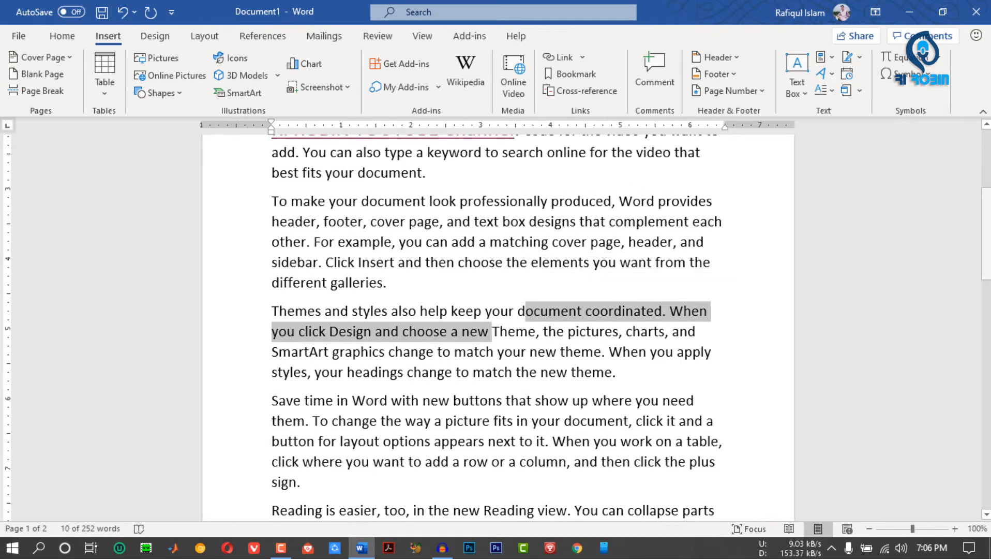
pyautogui.scroll(4, 530, 311)
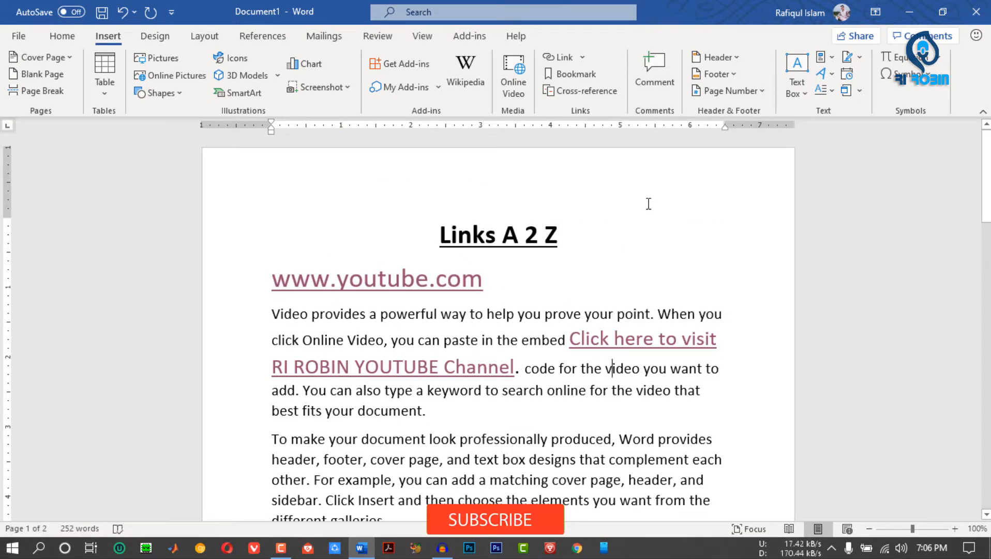
pyautogui.press('Up')
pyautogui.press('Up')
pyautogui.press('Up')
pyautogui.press('Up')
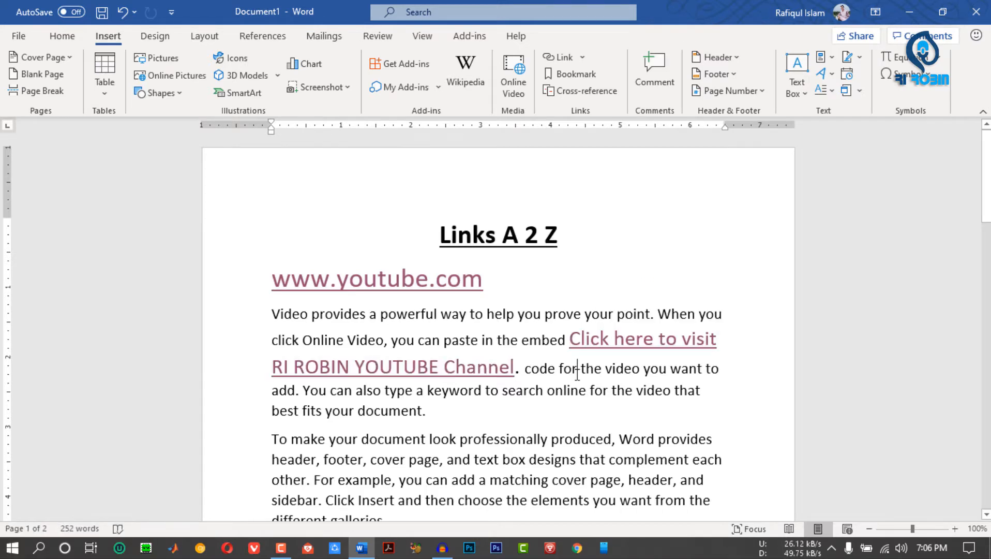
pyautogui.click(562, 57)
pyautogui.click(562, 58)
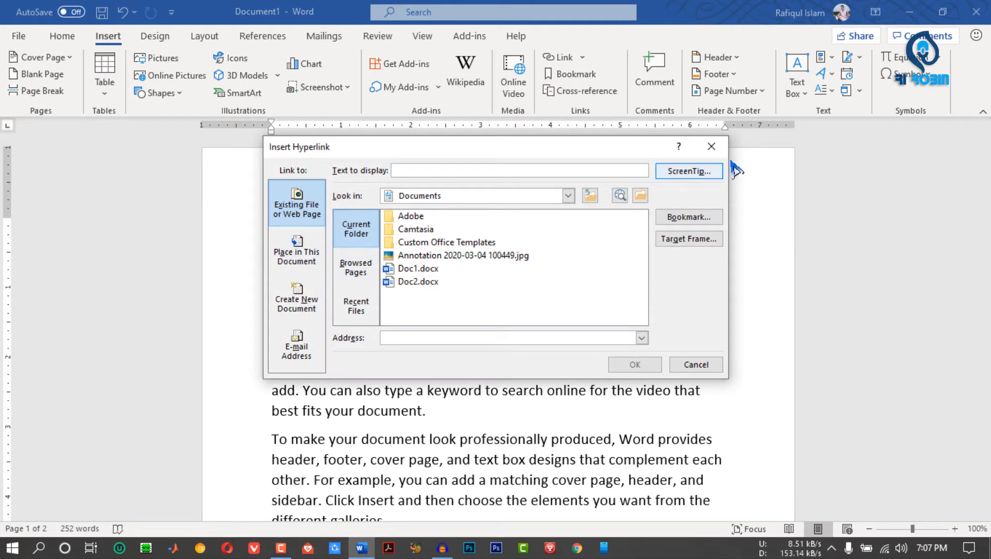
pyautogui.click(712, 146)
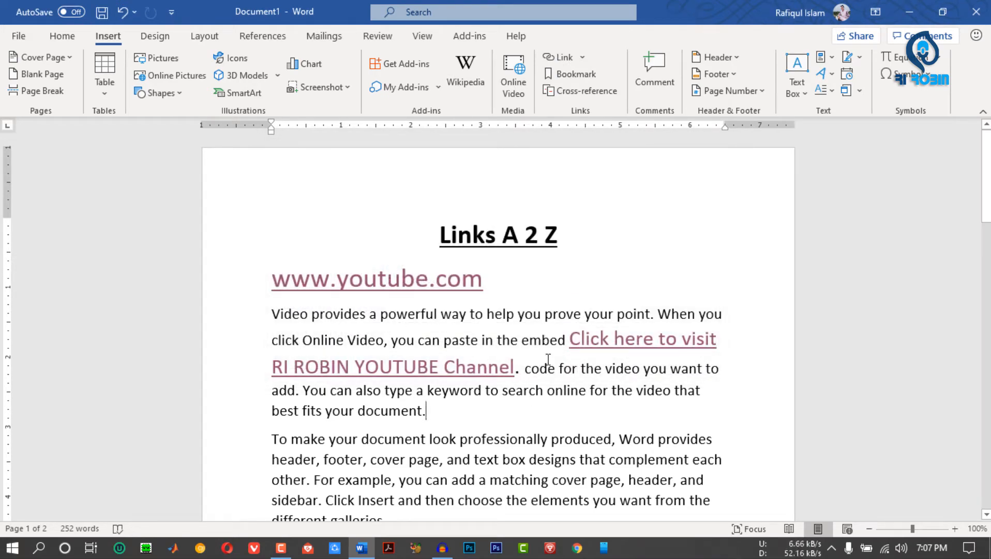
# Create a new Word document named rirobin on the desktop
pyautogui.scroll(-3, 547, 358)
pyautogui.scroll(3, 427, 347)
pyautogui.moveTo(307, 364)
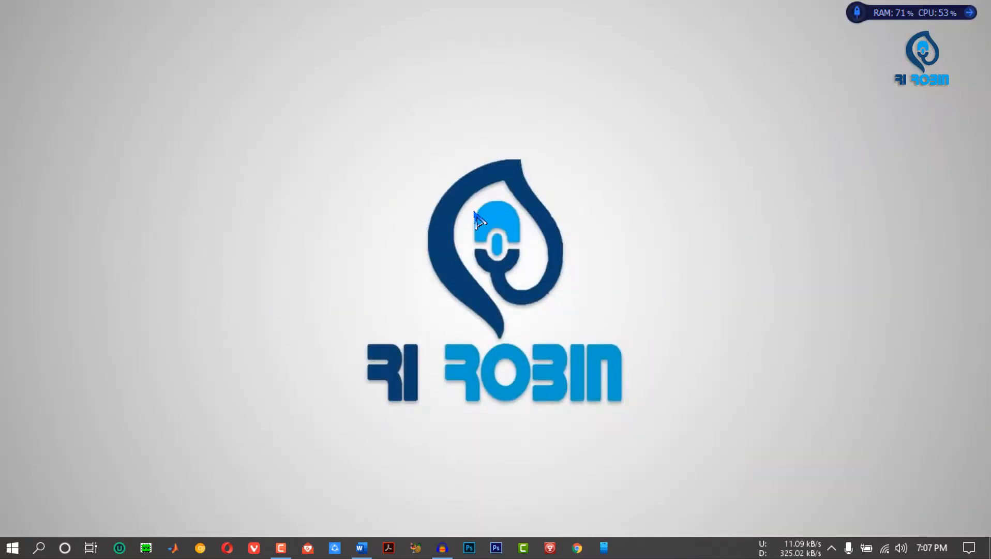
pyautogui.rightClick(474, 212)
pyautogui.click(802, 227)
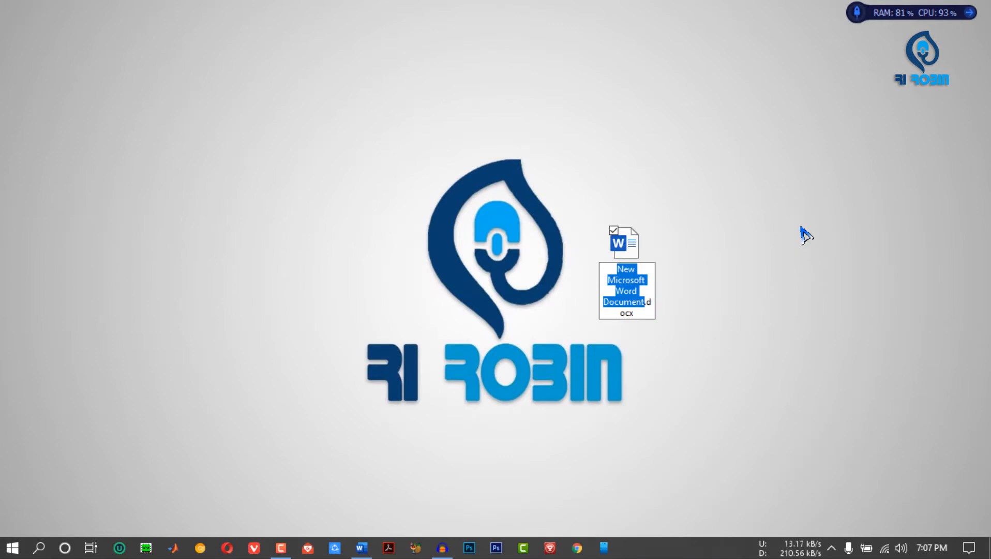
pyautogui.write('rirobin')
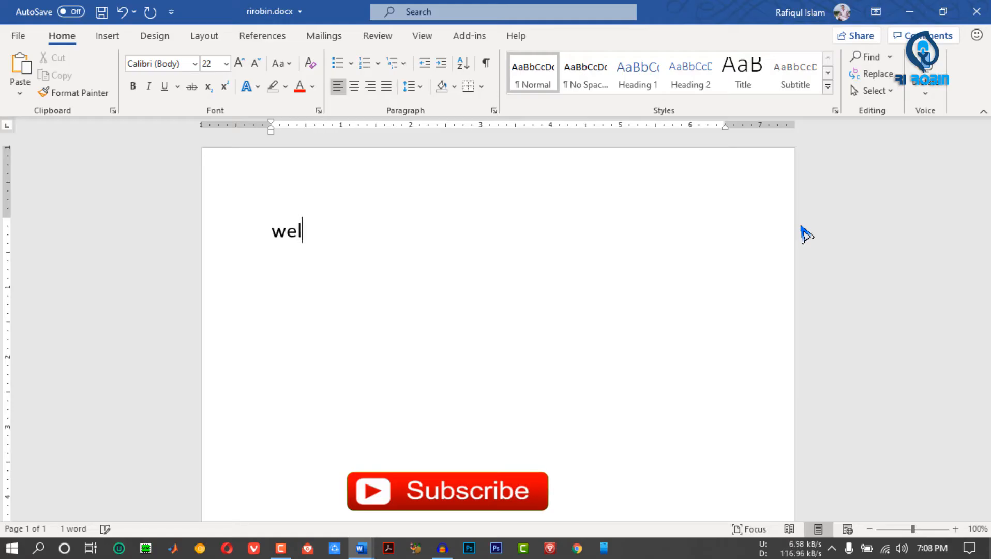
# Write "Welcome to ri robin youtube channel" in rirobin.docx and close the document
pyautogui.write('come to ri r')
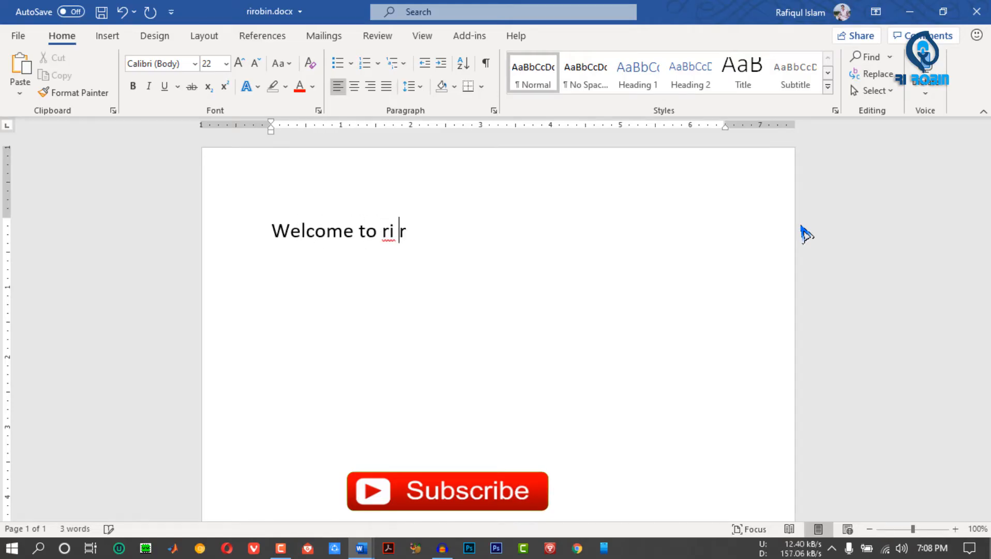
pyautogui.write('obin youtube channel')
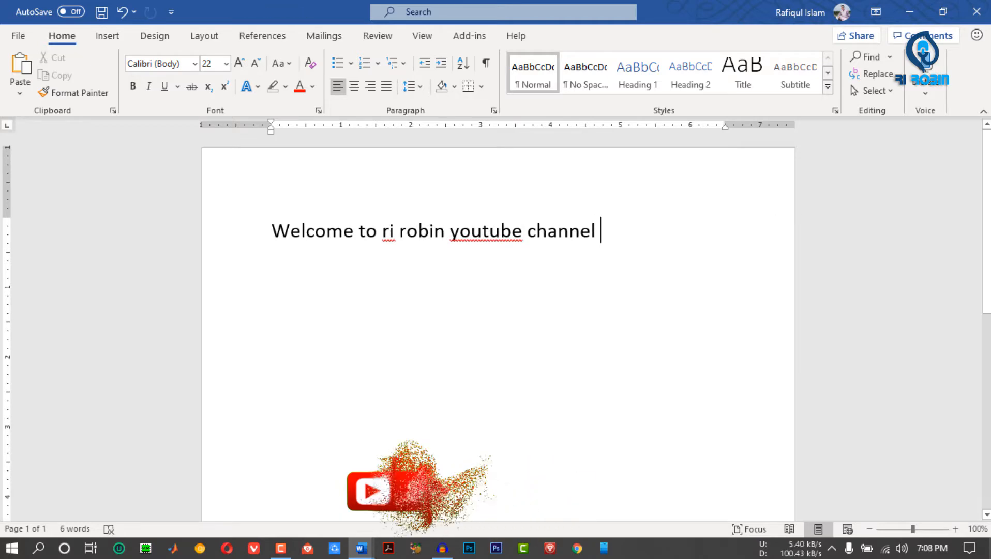
pyautogui.click(977, 11)
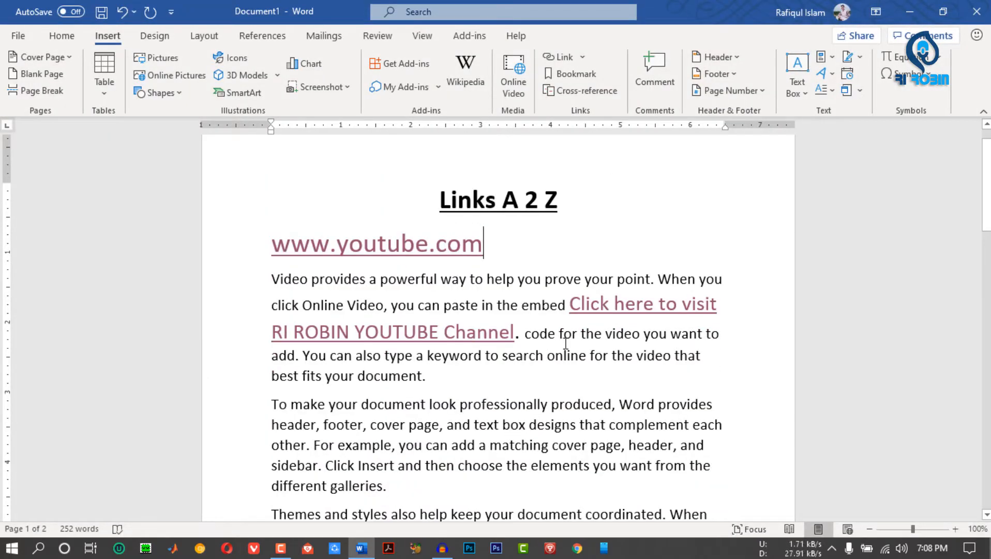
# Insert the words "Ri robin" after "text box" in the second sample paragraph of Document1
pyautogui.scroll(-5, 566, 343)
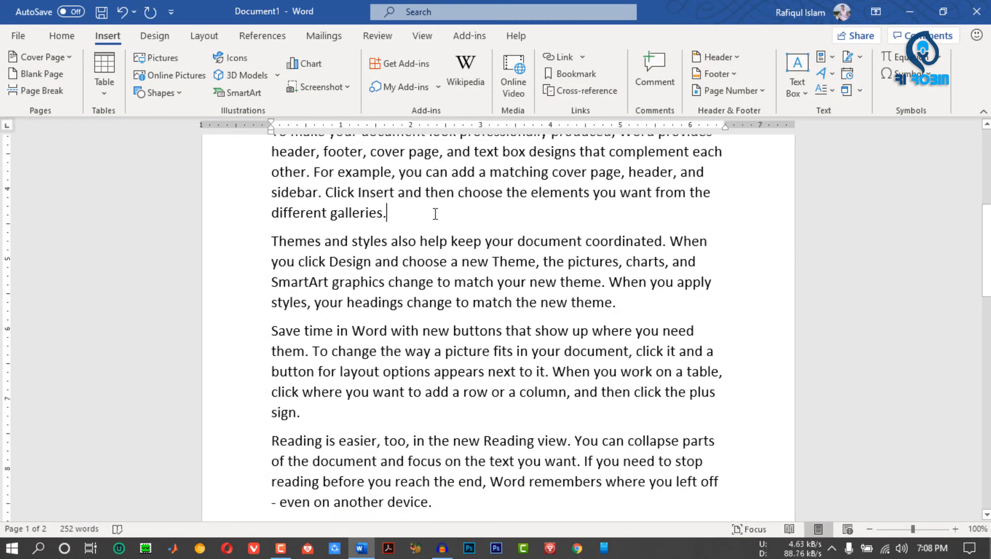
pyautogui.scroll(2, 531, 268)
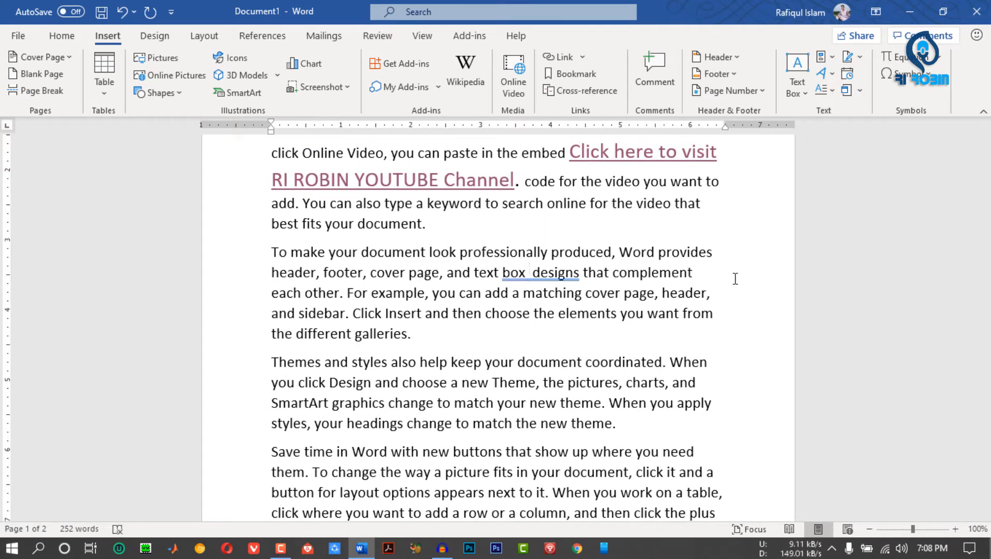
pyautogui.write('Rirobin')
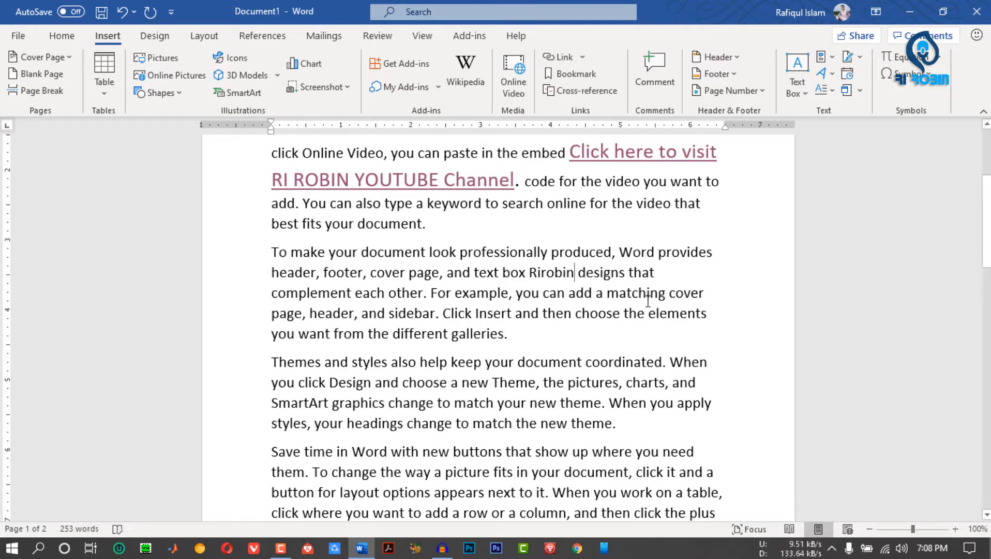
pyautogui.press('Left')
pyautogui.press('Left')
pyautogui.press('Left')
pyautogui.press('Left')
pyautogui.press('Left')
# Separate "Ri" and "robin" with a space in the second paragraph and hyperlink both words to rirobin.docx on the desktop
pyautogui.doubleClick(558, 273)
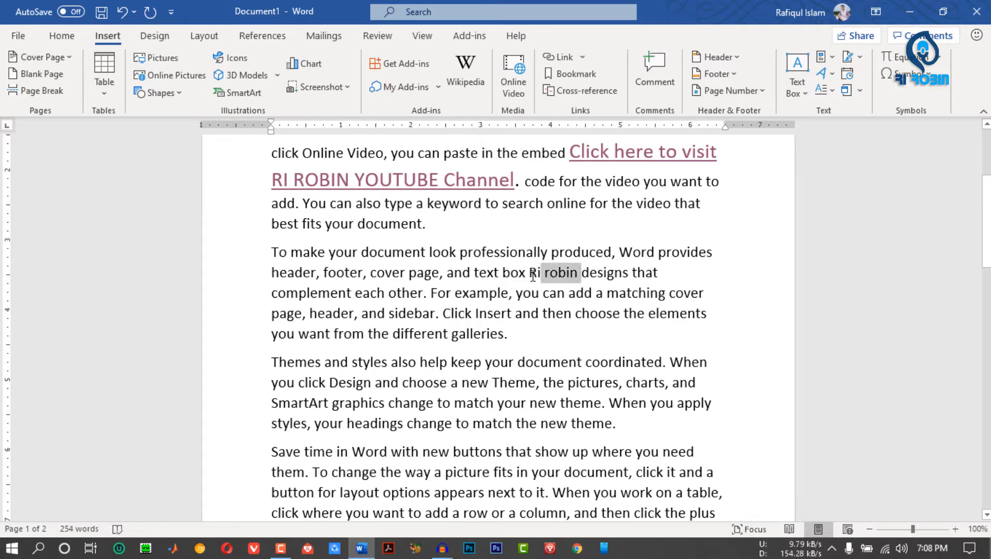
pyautogui.moveTo(558, 273); pyautogui.dragTo(547, 274)
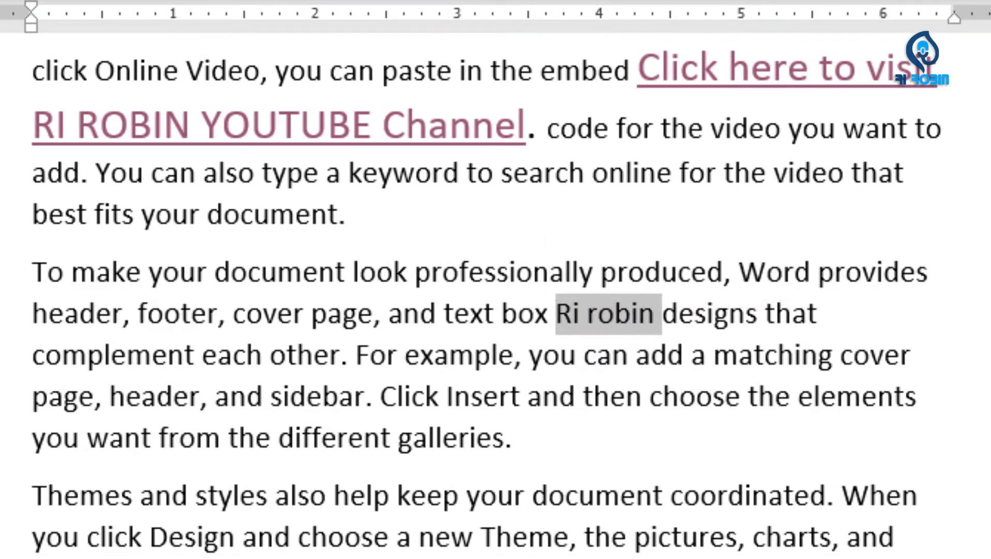
pyautogui.hotkey('ctrl', 'k')
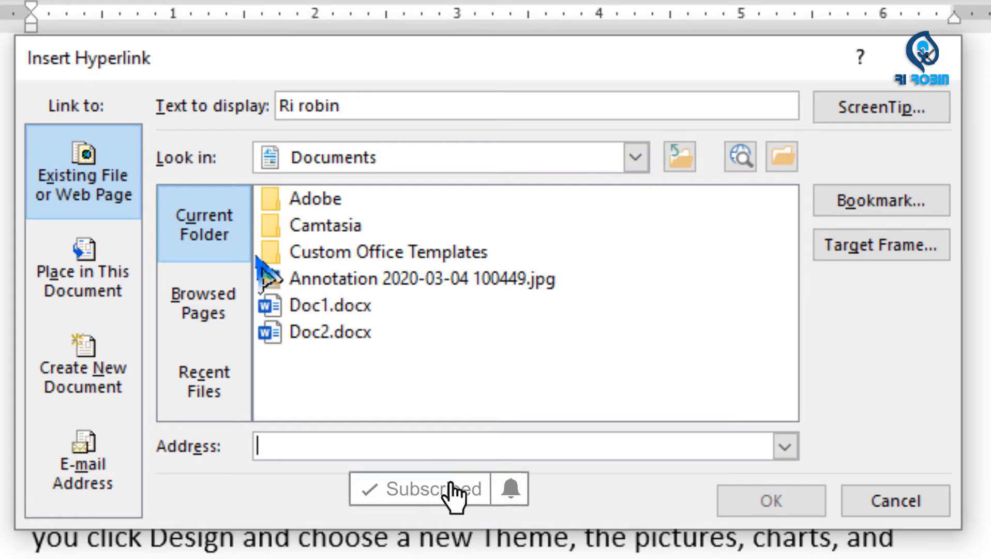
pyautogui.click(204, 232)
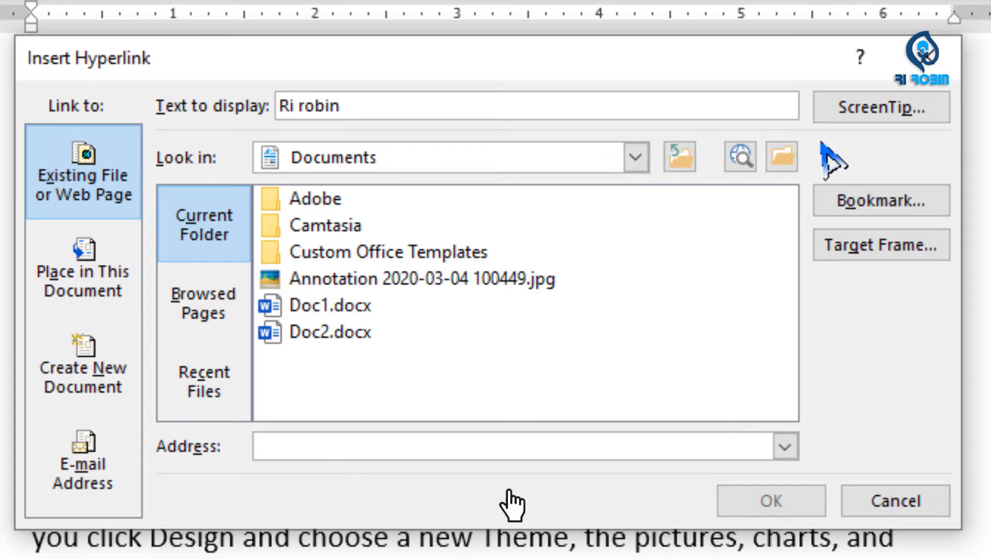
pyautogui.click(782, 156)
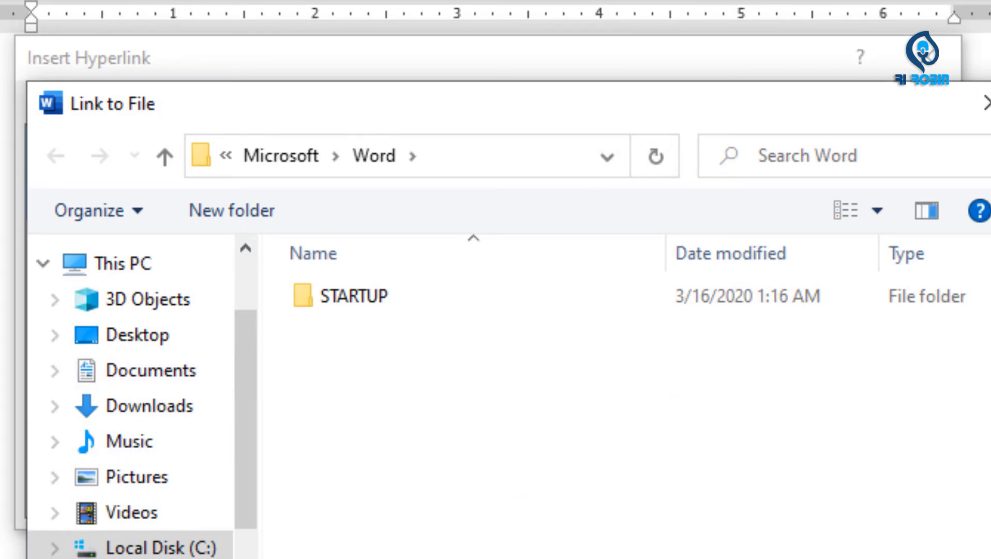
pyautogui.click(139, 342)
pyautogui.click(365, 296)
pyautogui.click(365, 295)
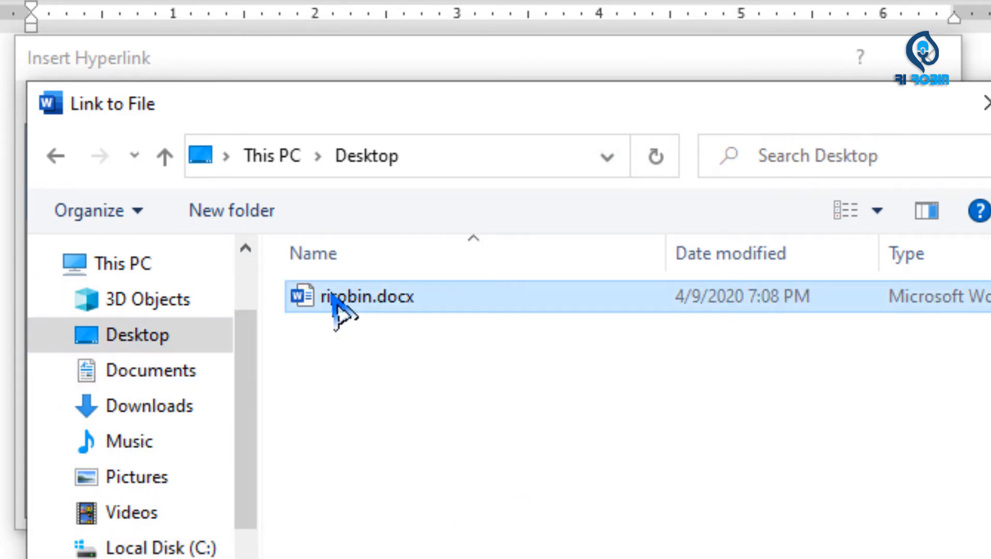
pyautogui.doubleClick(339, 303)
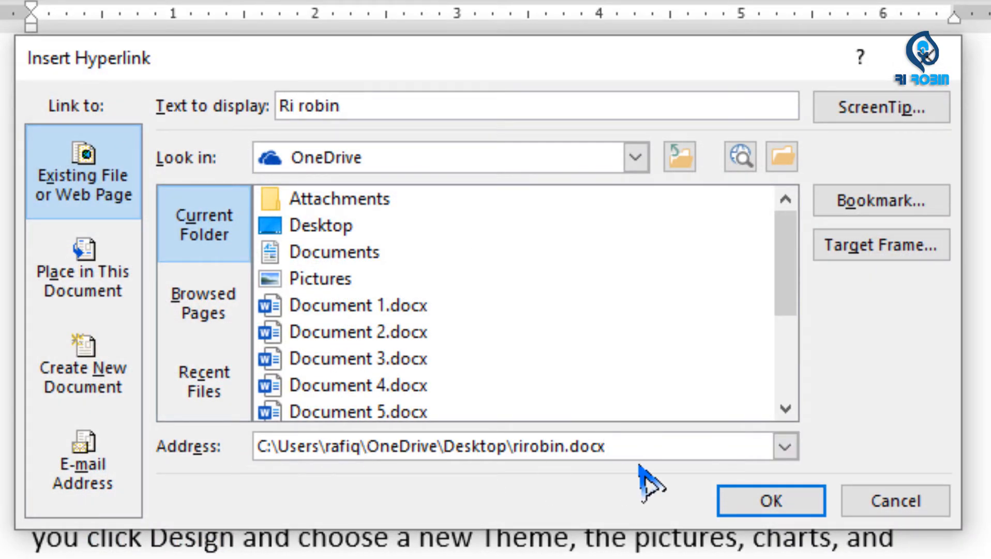
pyautogui.click(771, 500)
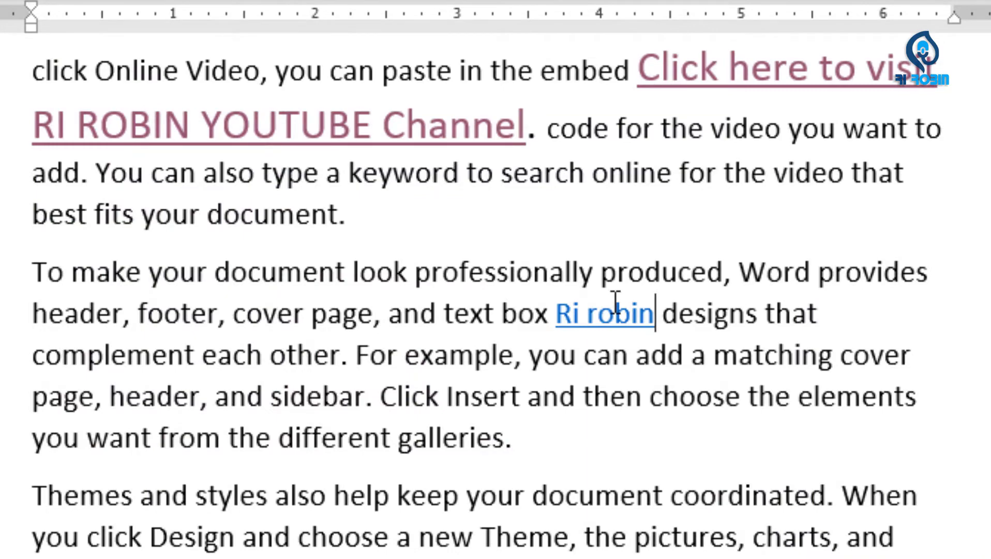
# Follow the "Ri robin" link to rirobin.docx, accepting the security notice, and close the opened document
pyautogui.moveTo(618, 325)
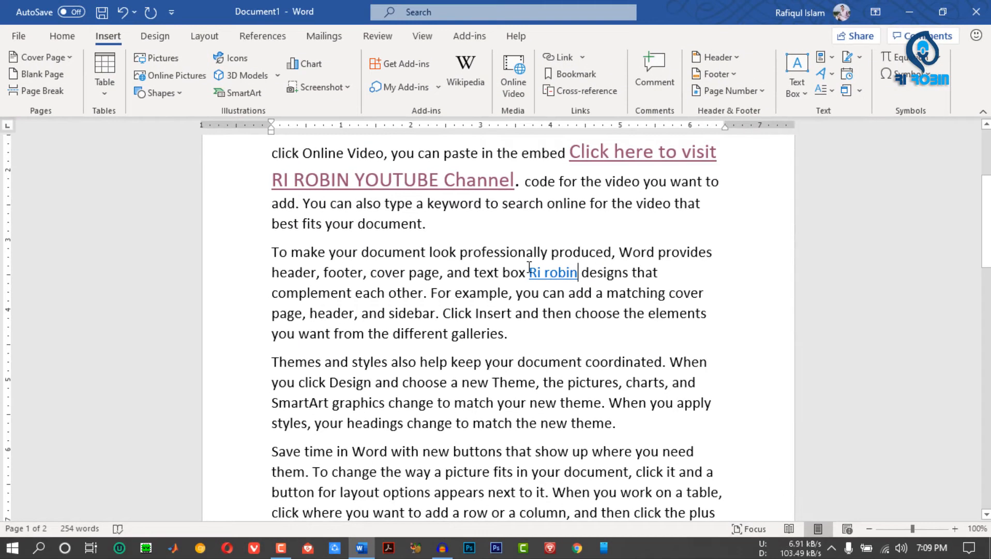
pyautogui.moveTo(554, 274)
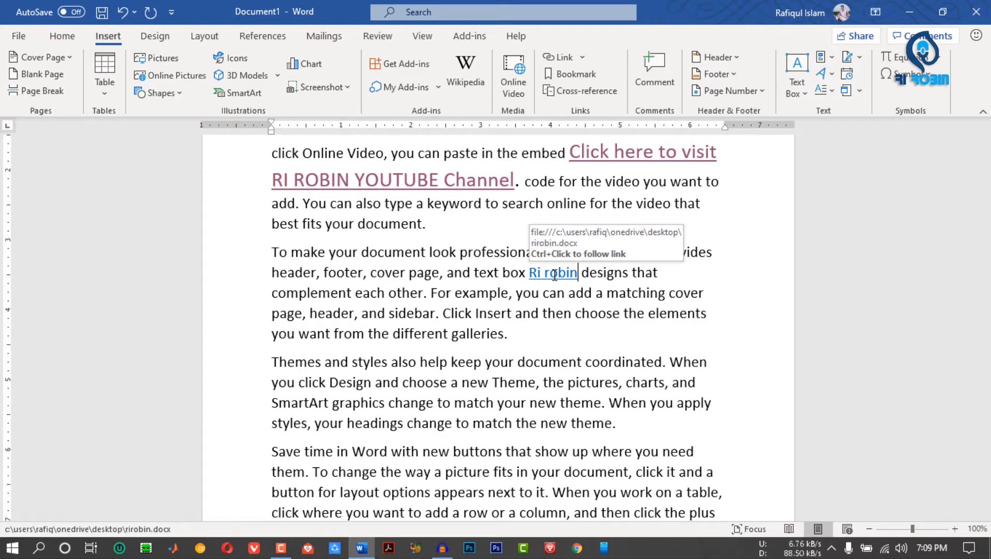
pyautogui.keyDown('ctrl'); pyautogui.click(555, 274); pyautogui.keyUp('ctrl')
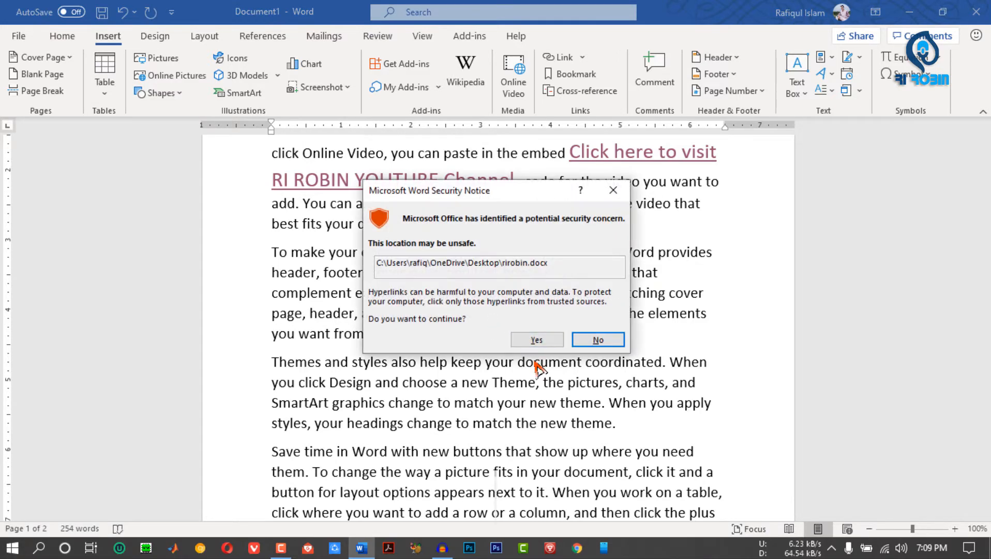
pyautogui.click(538, 342)
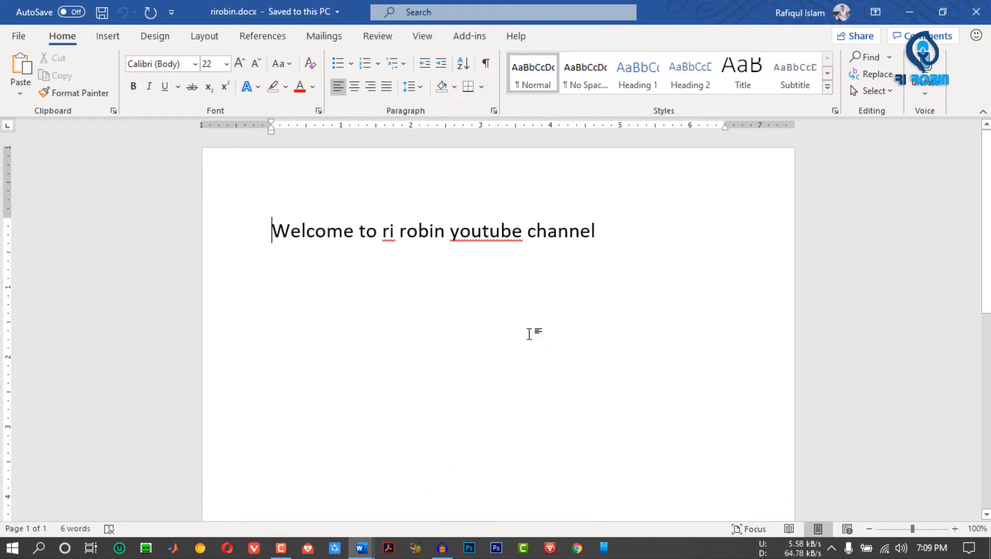
pyautogui.hotkey('alt', 'F4')
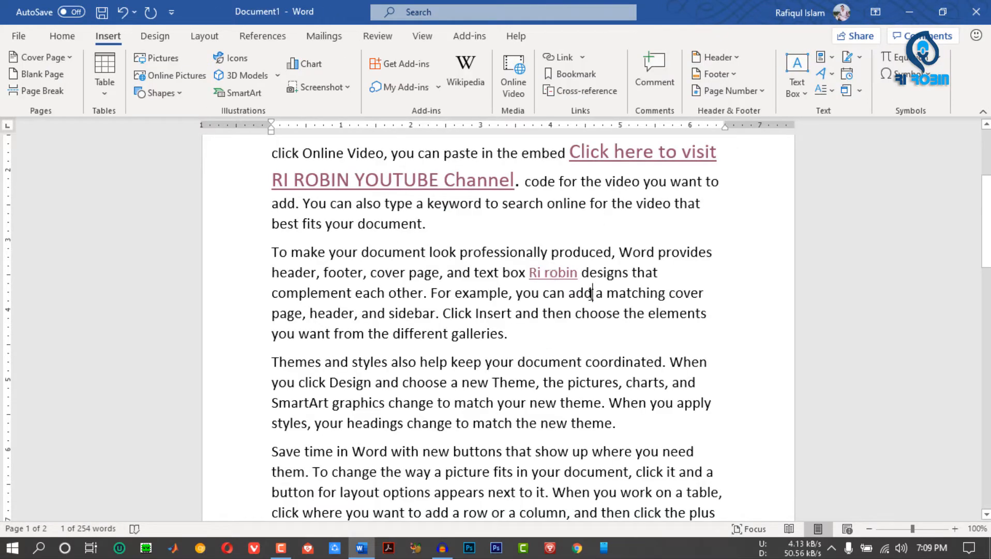
pyautogui.click(566, 273)
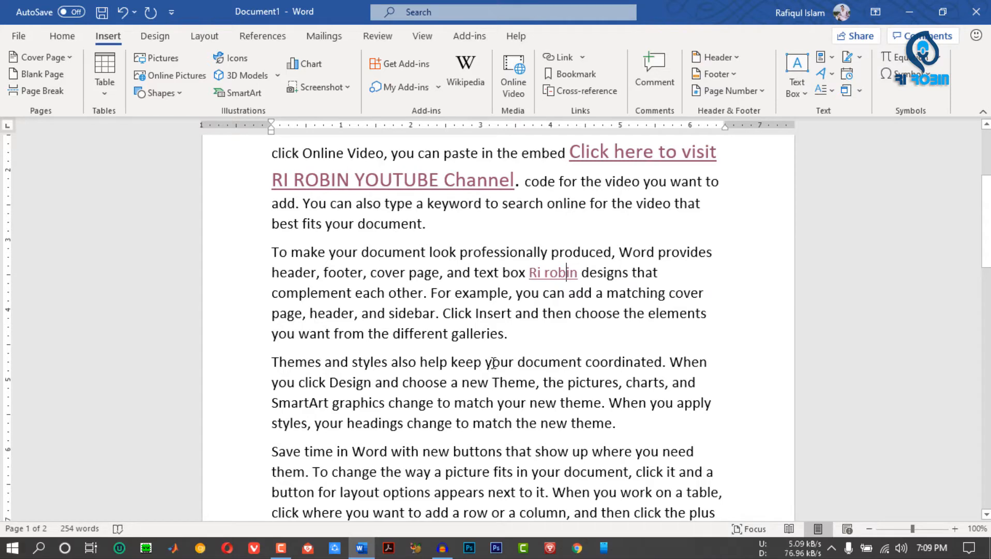
# Hyperlink the words "Click Insert" in the second paragraph to the picture RIR.png in I:\Ri Robin\Picture, browsing all file types
pyautogui.moveTo(443, 313); pyautogui.dragTo(515, 313)
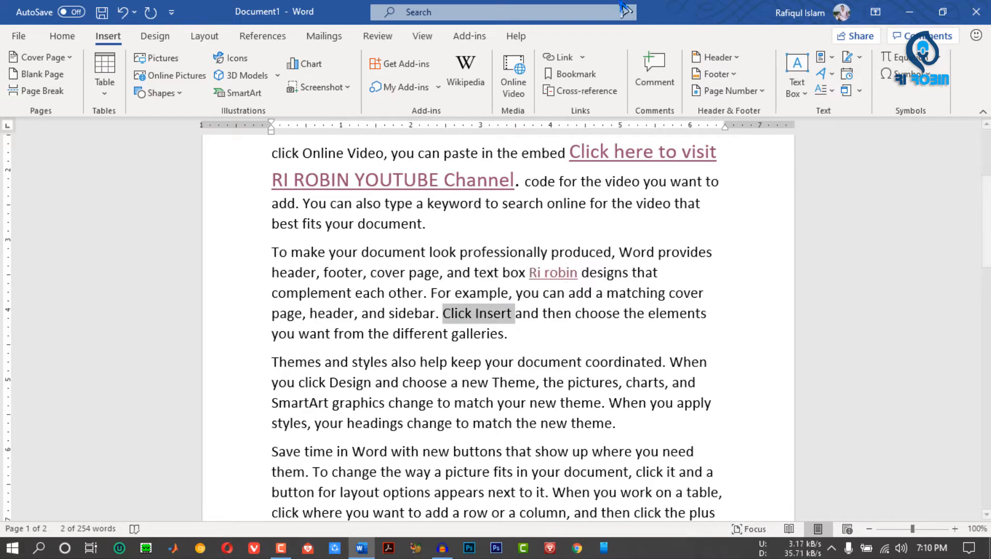
pyautogui.click(567, 60)
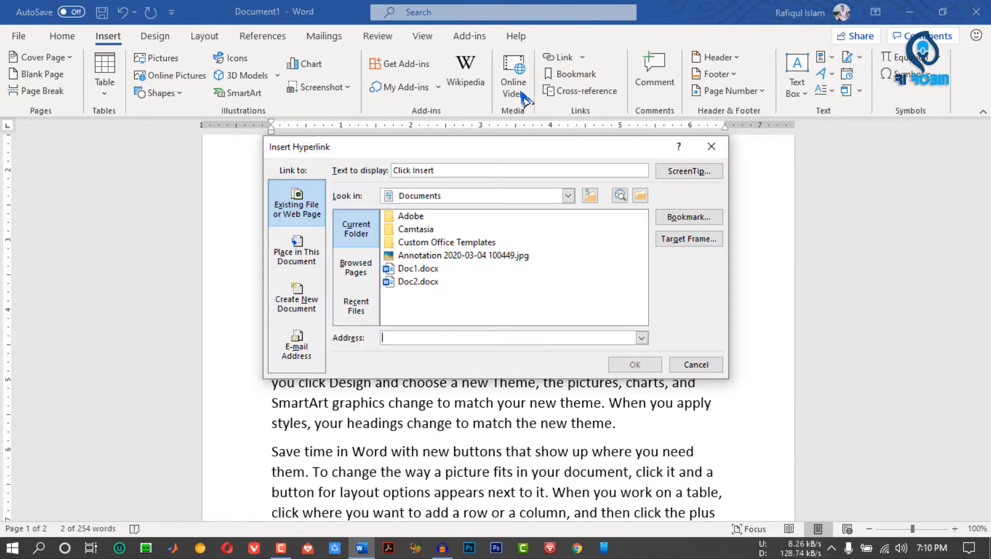
pyautogui.click(589, 196)
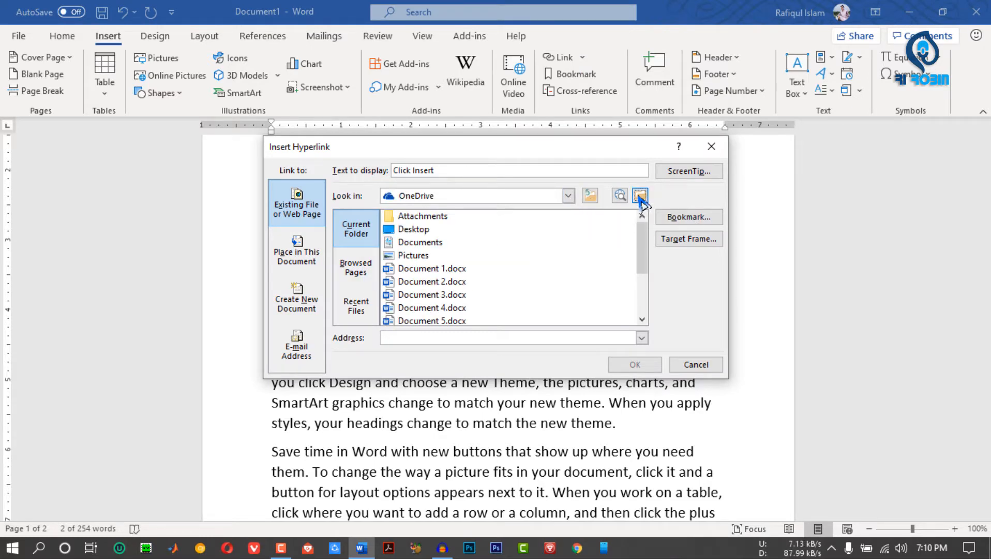
pyautogui.click(640, 195)
pyautogui.doubleClick(626, 164)
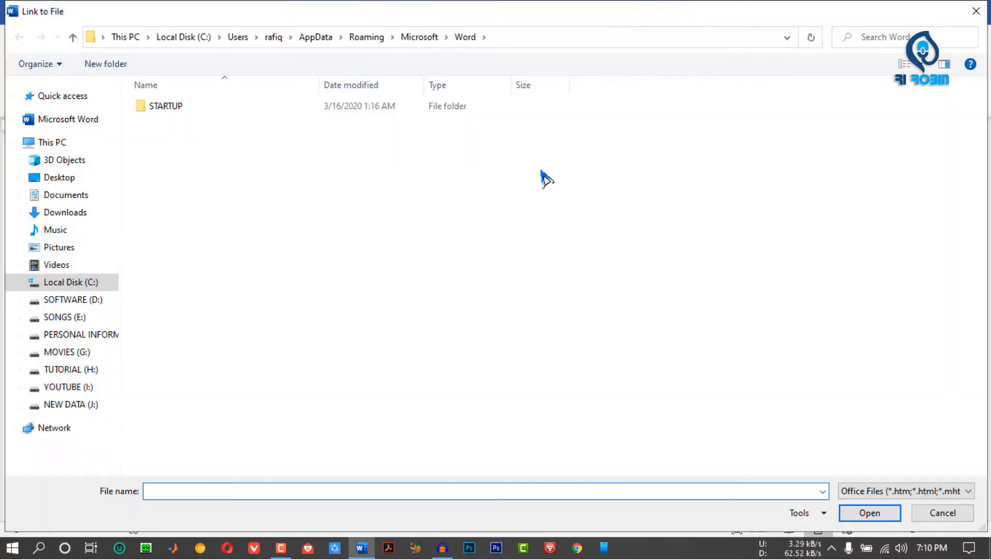
pyautogui.click(71, 385)
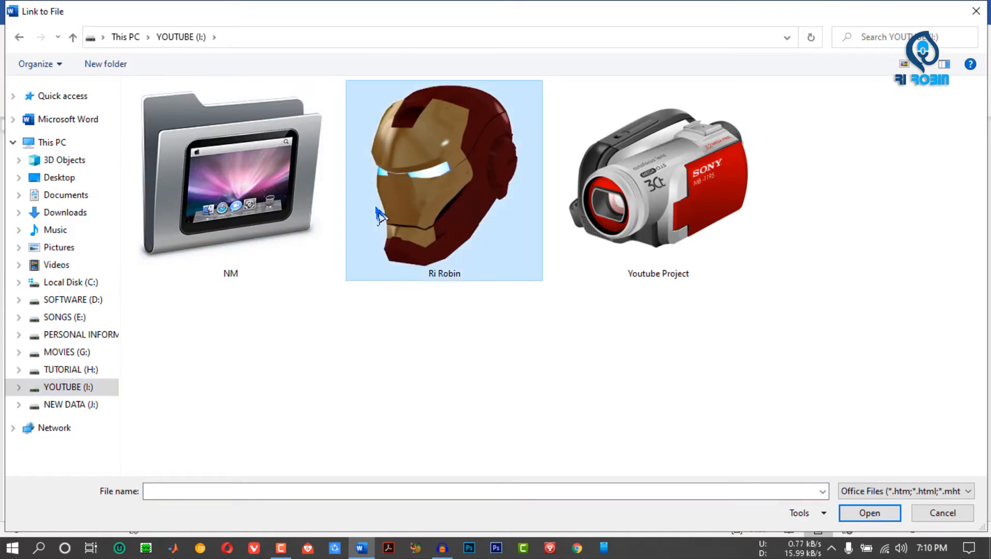
pyautogui.doubleClick(379, 214)
pyautogui.doubleClick(376, 228)
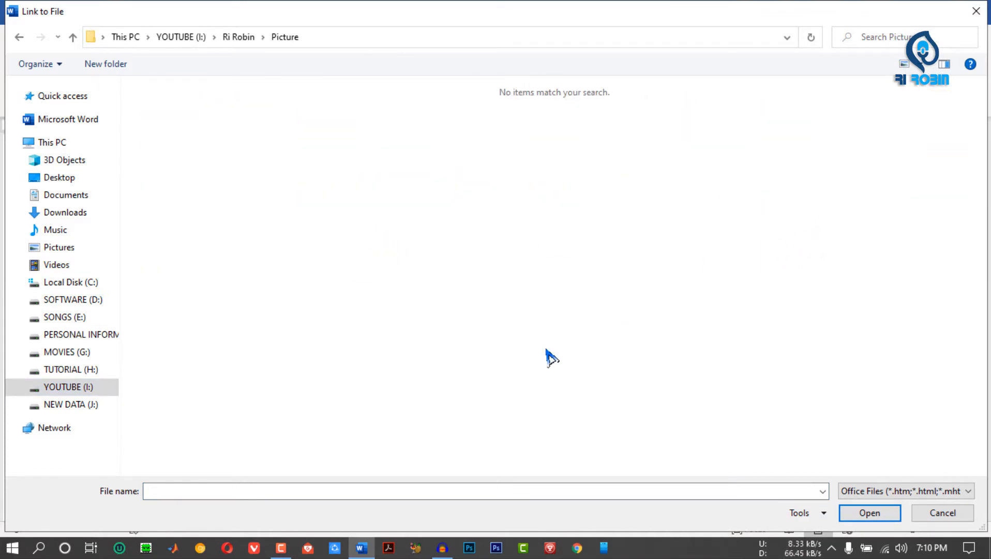
pyautogui.click(917, 493)
pyautogui.click(872, 327)
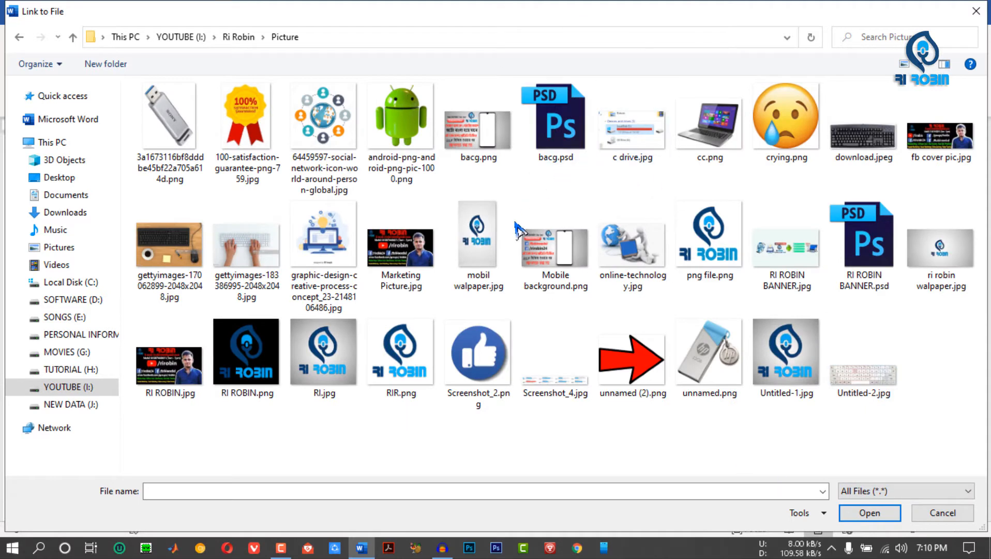
pyautogui.doubleClick(403, 356)
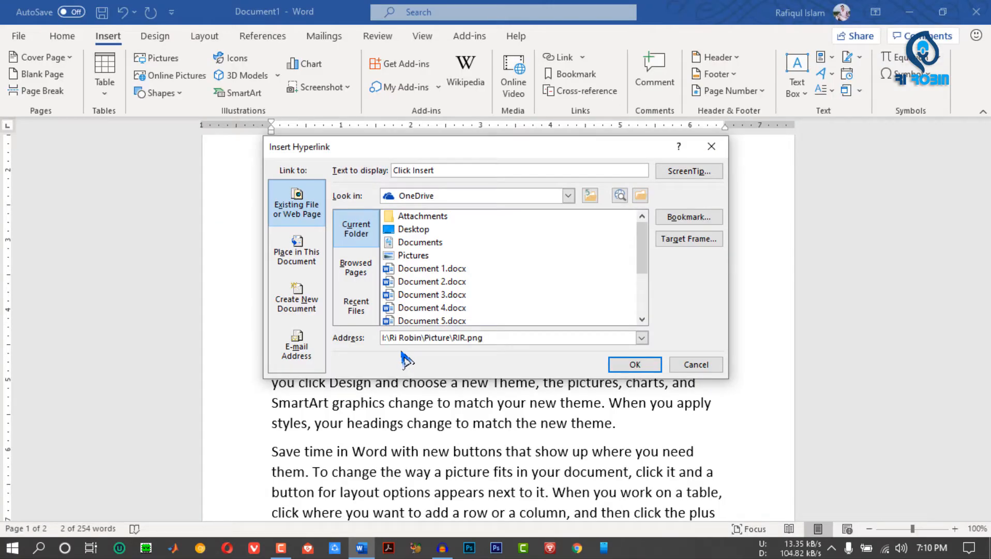
pyautogui.click(633, 364)
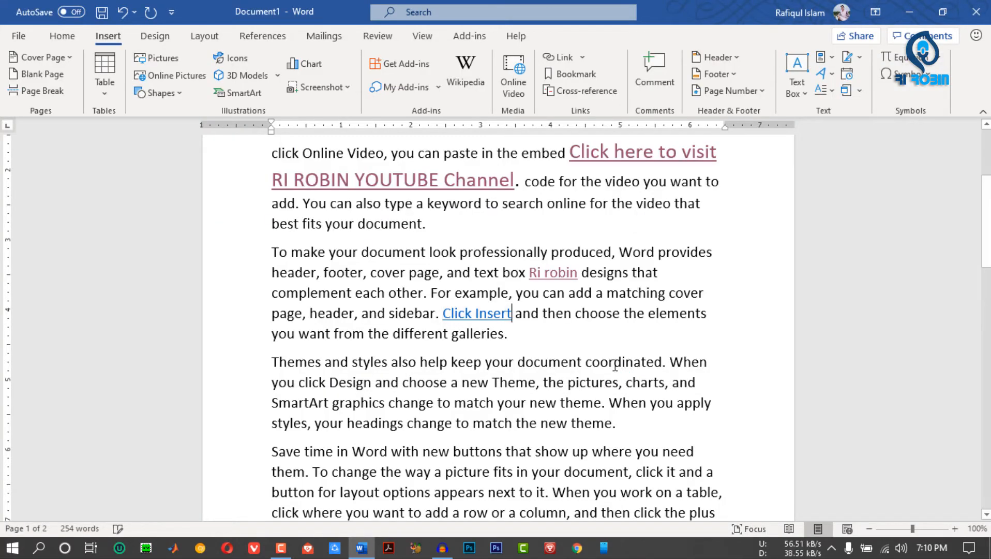
# Follow the "Click Insert" link to the picture, accepting the security notice, and close the picture viewer
pyautogui.keyDown('ctrl'); pyautogui.click(464, 316); pyautogui.keyUp('ctrl')
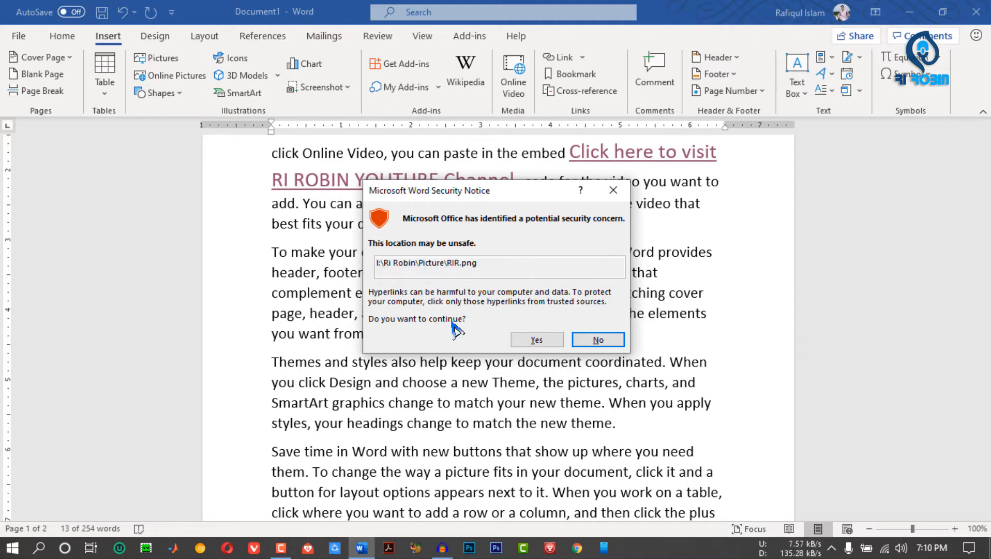
pyautogui.click(533, 340)
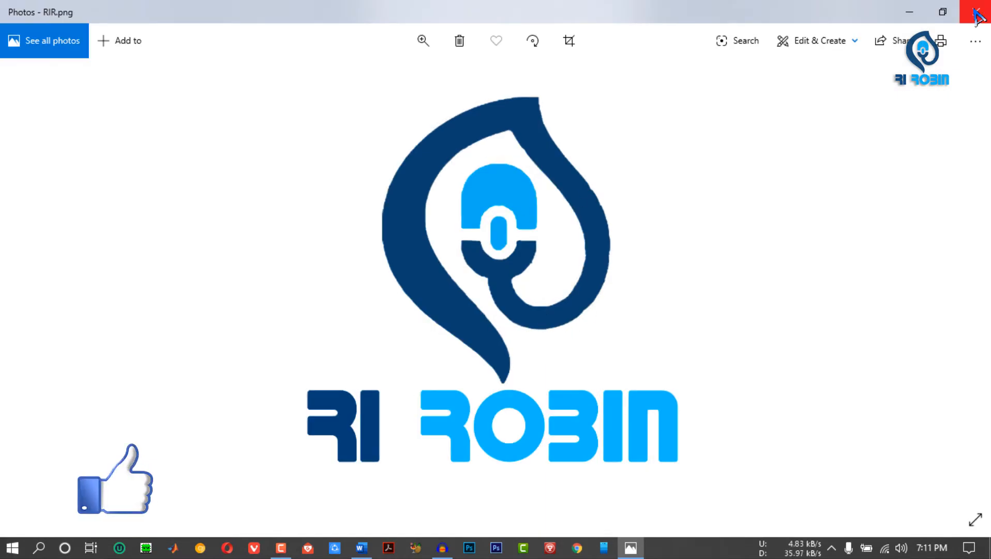
pyautogui.click(975, 12)
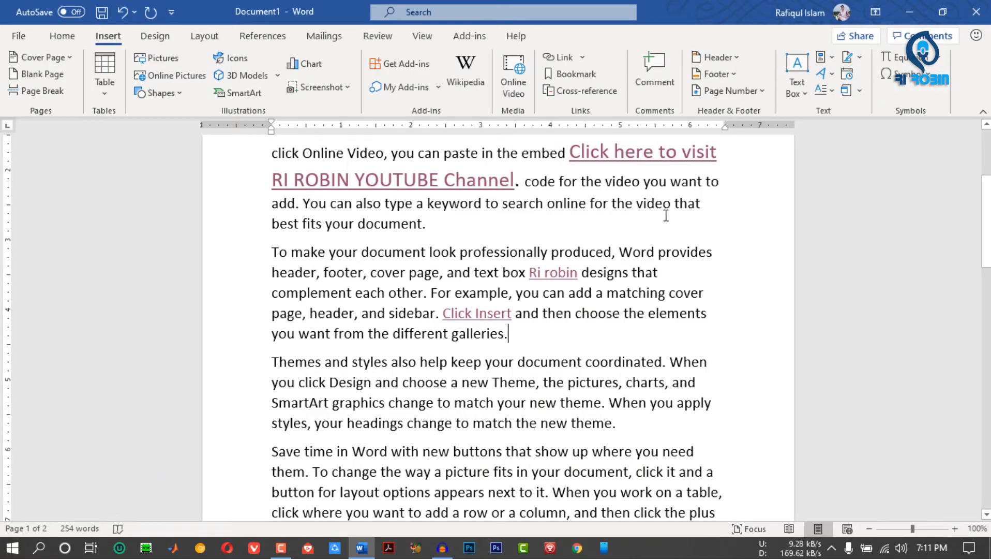
# Delete all the text below the "Links A 2 Z" title in Document1
pyautogui.moveTo(986, 221); pyautogui.dragTo(986, 176)
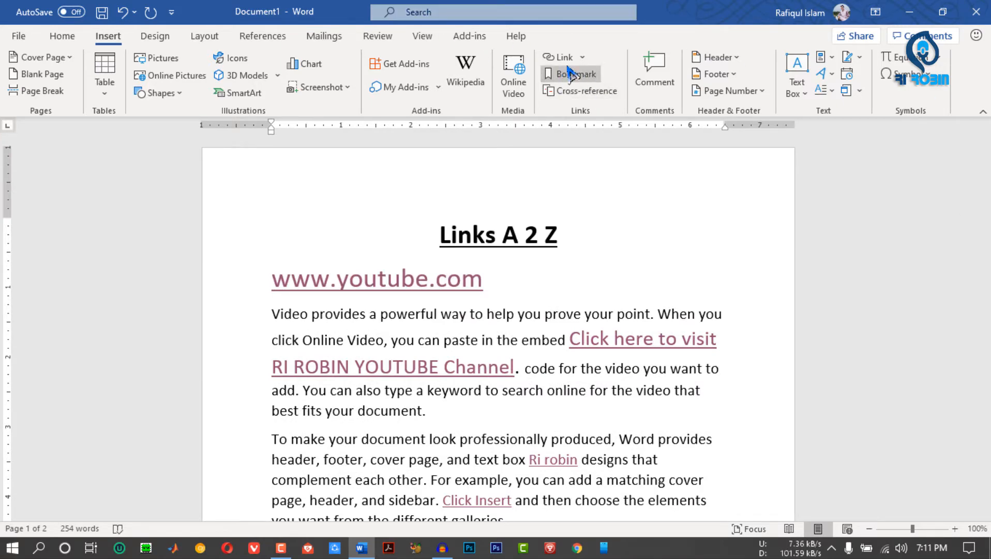
pyautogui.moveTo(986, 176); pyautogui.dragTo(986, 280)
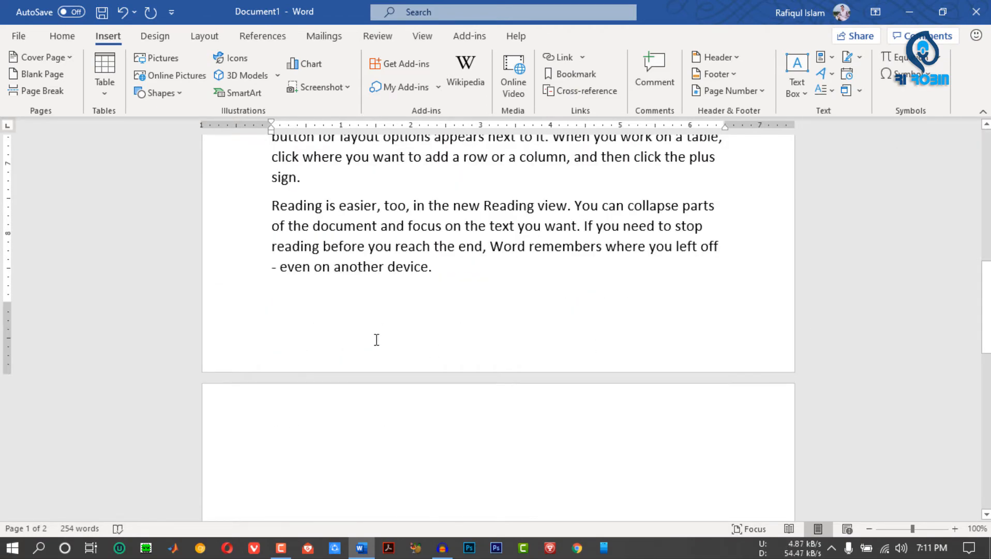
pyautogui.hotkey('ctrl', 'shift', 'Home')
pyautogui.hotkey('shift', 'Down')
pyautogui.press('BackSpace')
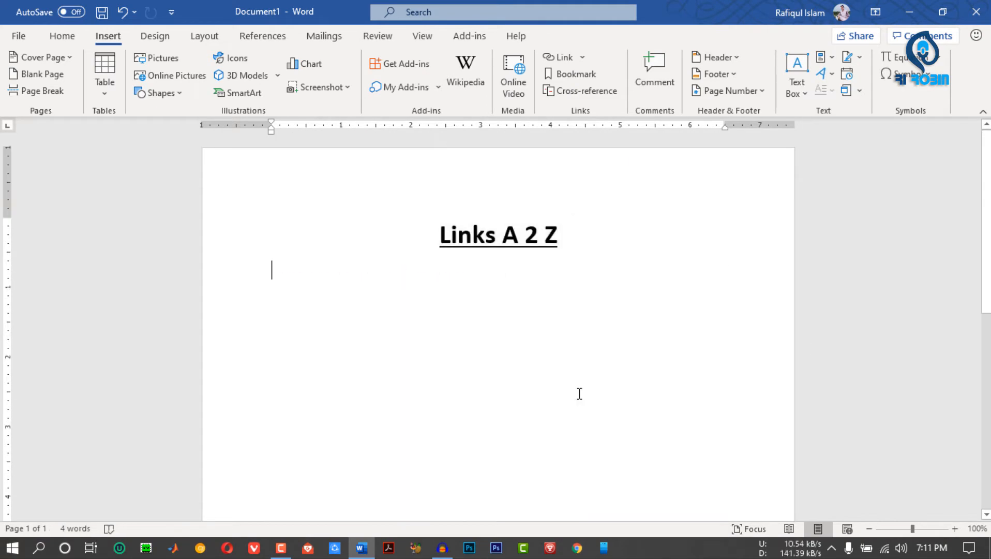
# Write "Ms office 2019 pdf book by ri robin." below the "Links A 2 Z" title and centre the line
pyautogui.write('Ms offic')
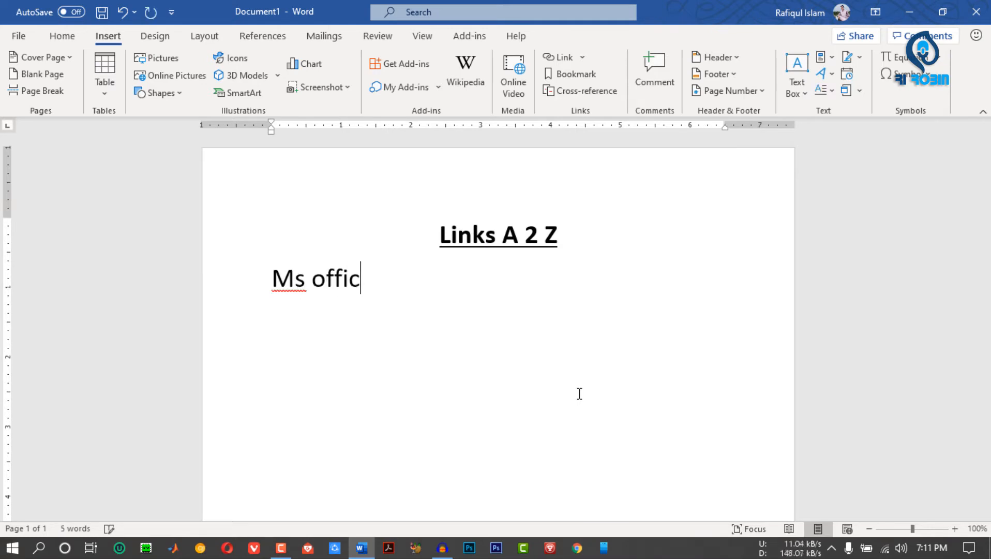
pyautogui.write('e 2019 pd')
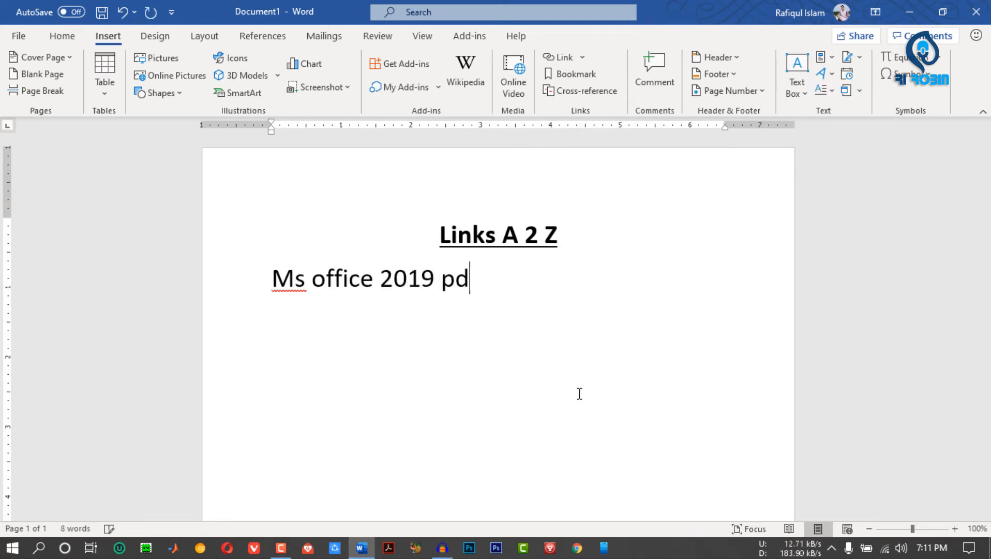
pyautogui.write('f book by')
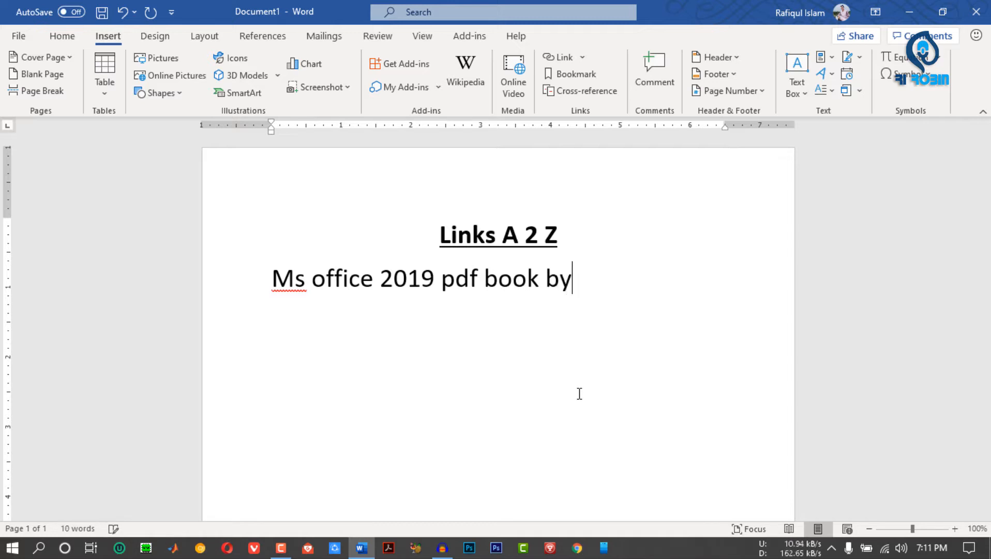
pyautogui.write(' ri rob9')
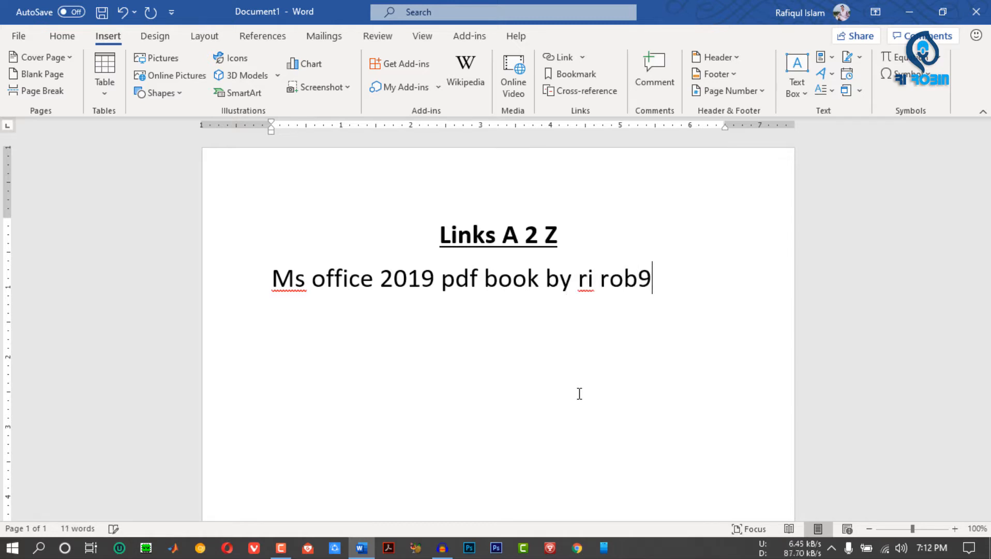
pyautogui.press('BackSpace')
pyautogui.write('in.')
pyautogui.moveTo(667, 282); pyautogui.dragTo(215, 299)
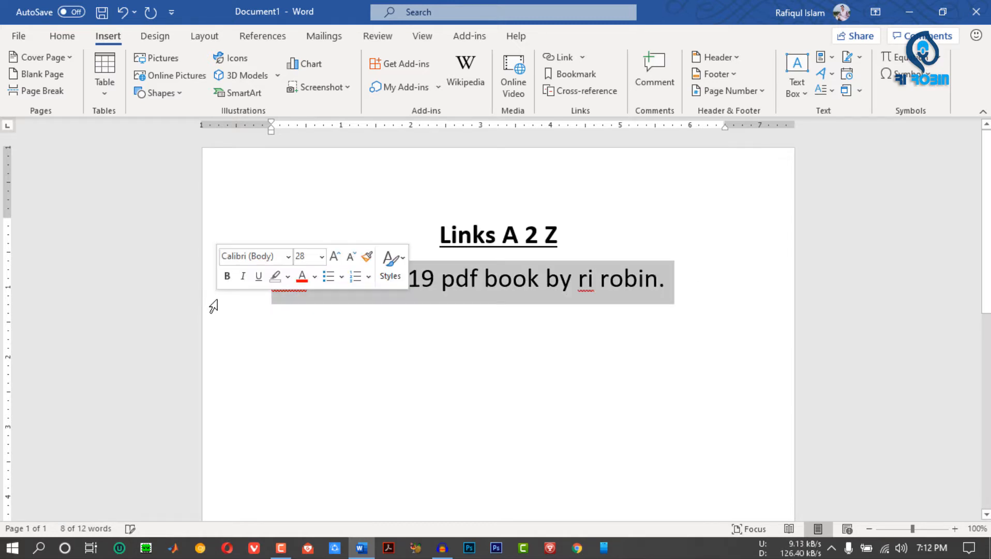
pyautogui.hotkey('ctrl', 'e')
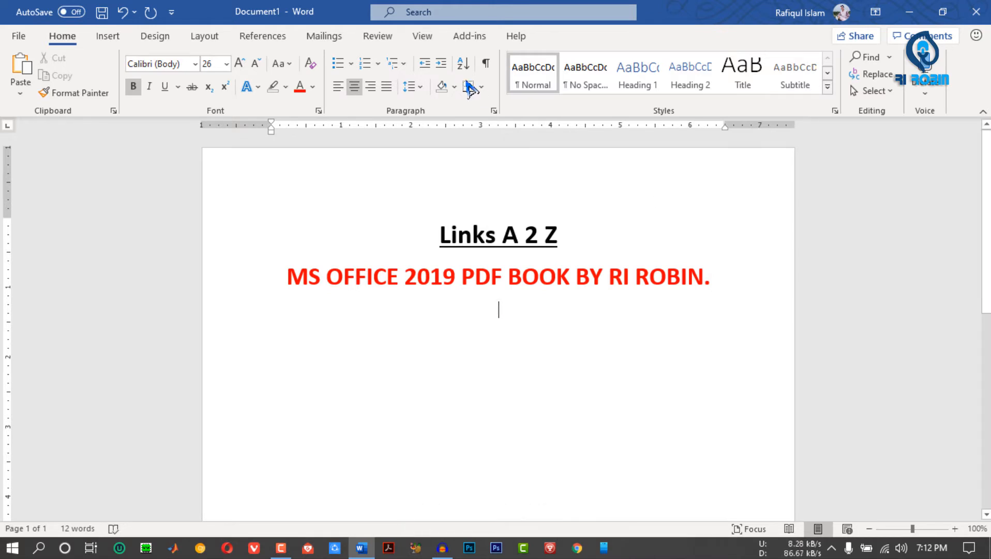
# Add the centred blue lines "Word", "Excel", "Power point" and "Access" below the red book title
pyautogui.click(312, 87)
pyautogui.click(399, 147)
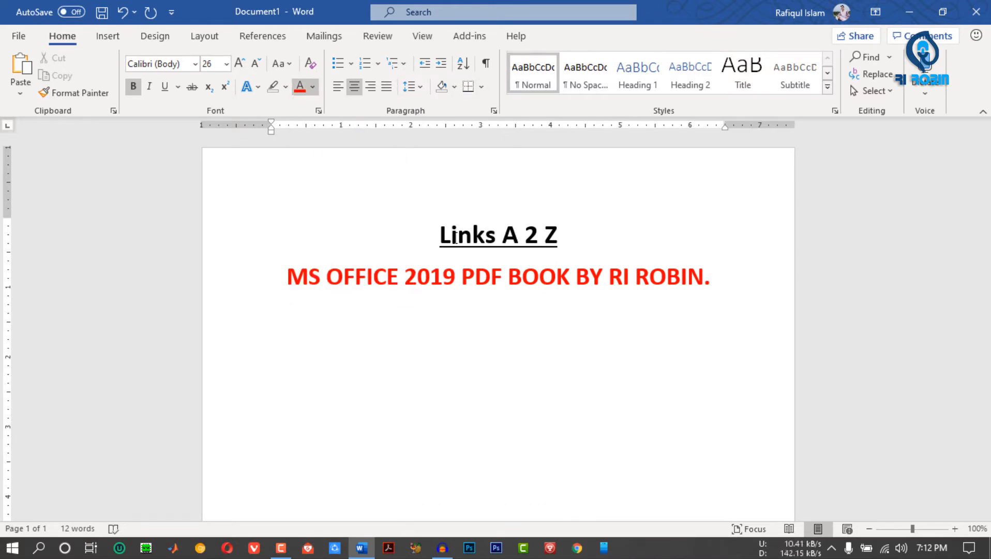
pyautogui.write('Word')
pyautogui.press('Return')
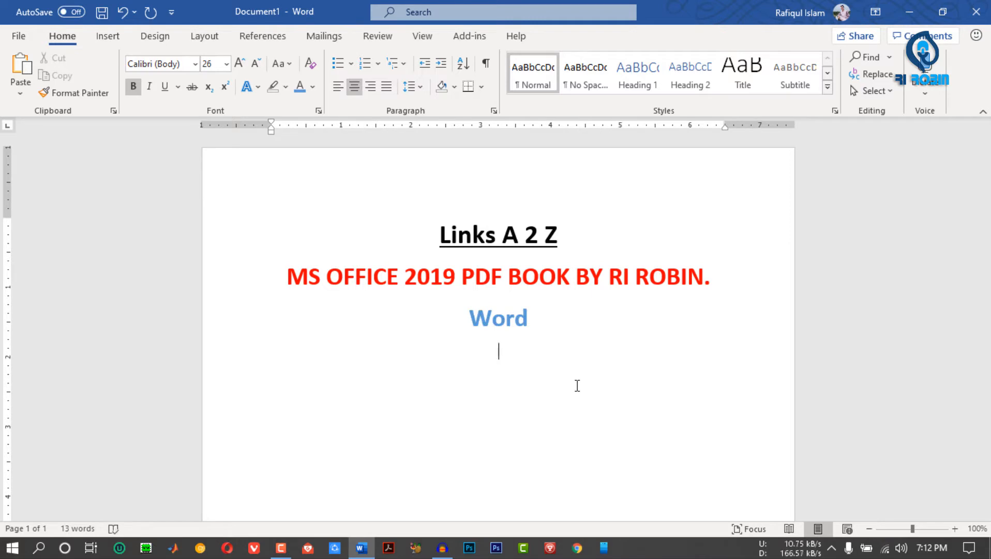
pyautogui.write('Excel')
pyautogui.press('Return')
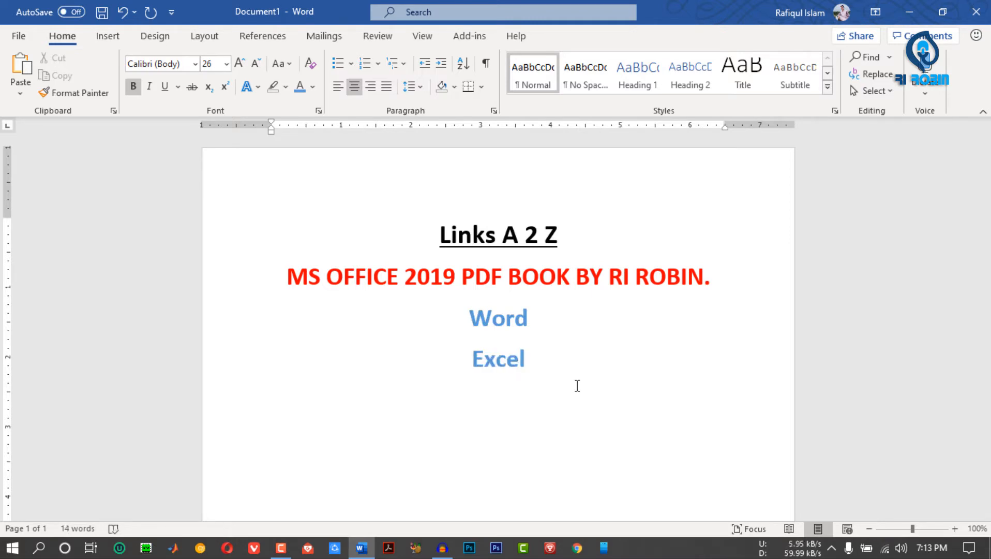
pyautogui.write('Power point')
pyautogui.press('Return')
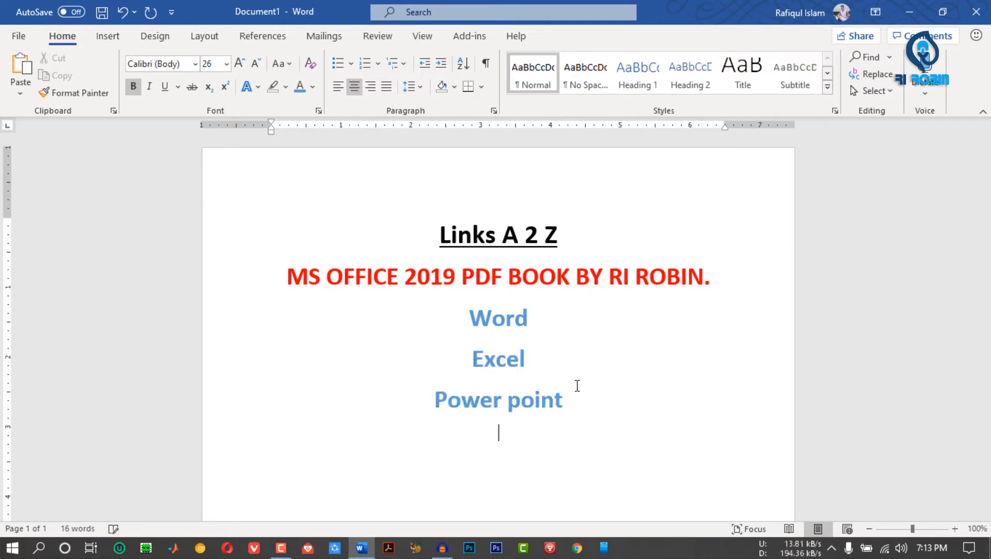
pyautogui.write('Access')
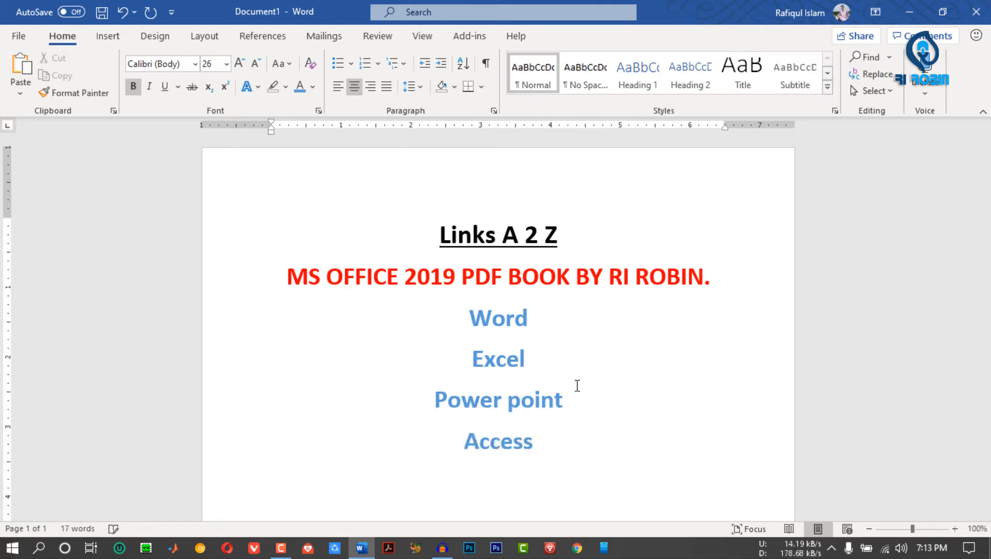
# Add the centred line "Ms office tips and tricks" below "Access" in the topic list
pyautogui.hotkey('ctrl', 'l')
pyautogui.hotkey('ctrl', 'e')
pyautogui.write('Ms ')
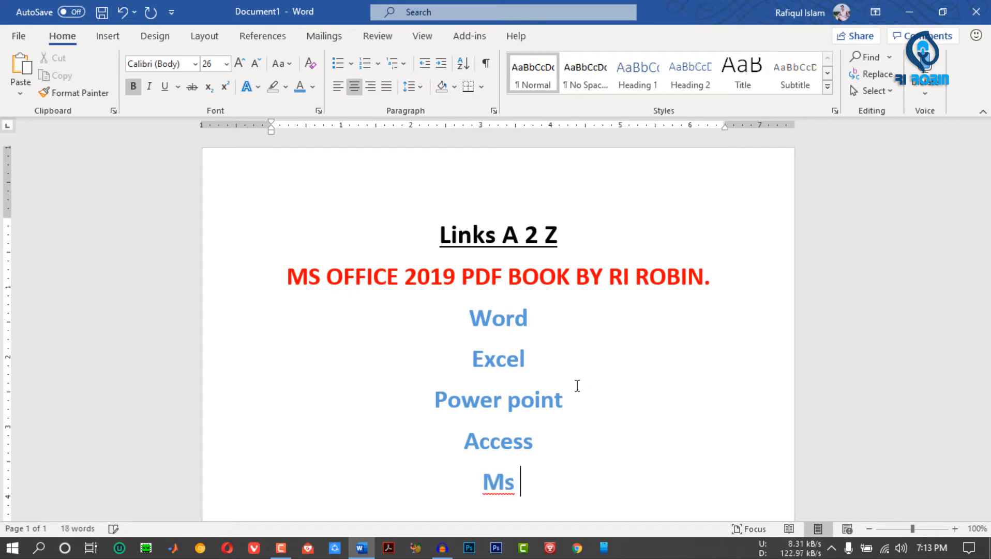
pyautogui.write('office tips')
pyautogui.write('and tricks')
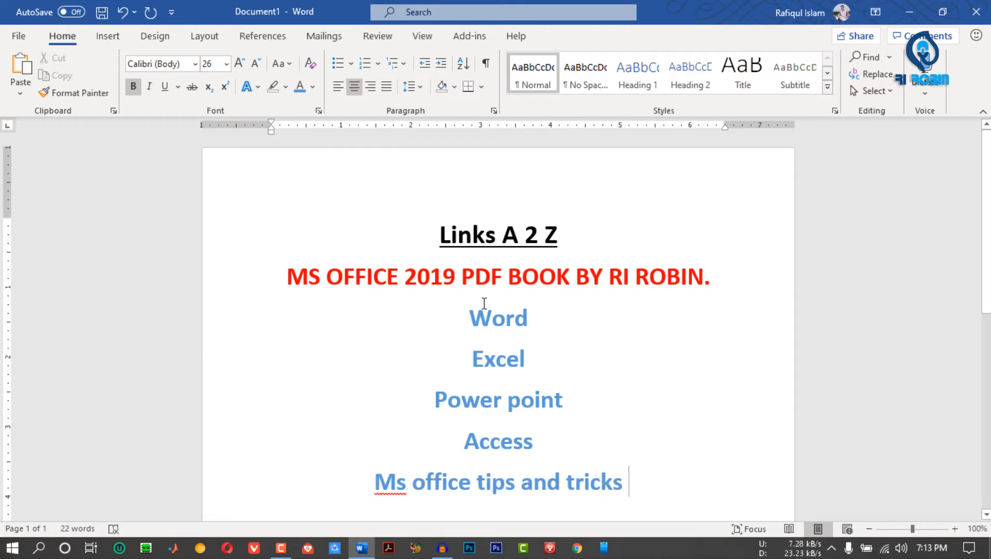
# Look over the five topic lines and the empty remainder of the first page
pyautogui.moveTo(462, 315)
pyautogui.mouseDown()
pyautogui.moveTo(570, 431)
pyautogui.moveTo(627, 471)
pyautogui.moveTo(467, 331)
pyautogui.mouseUp()
pyautogui.click(581, 434)
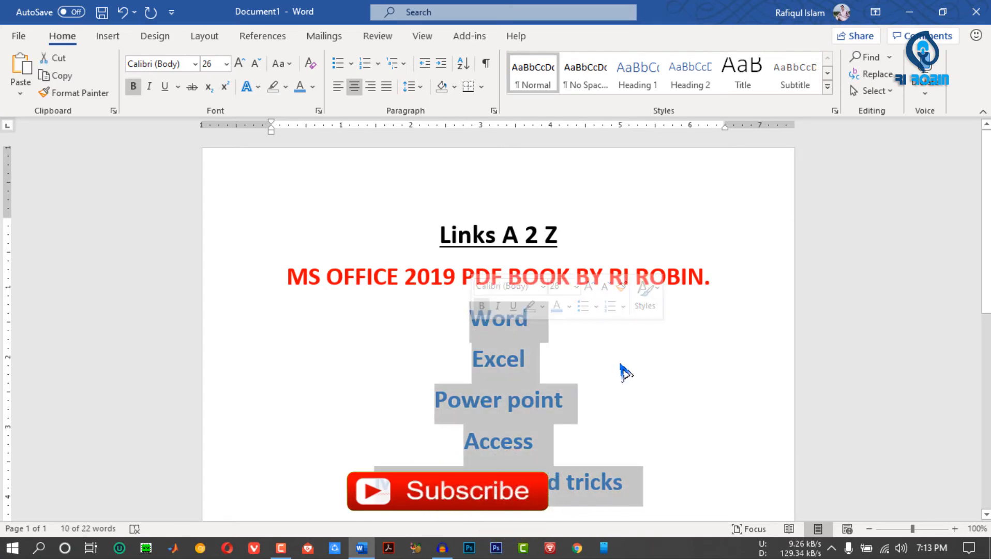
pyautogui.click(650, 386)
pyautogui.scroll(-8, 650, 393)
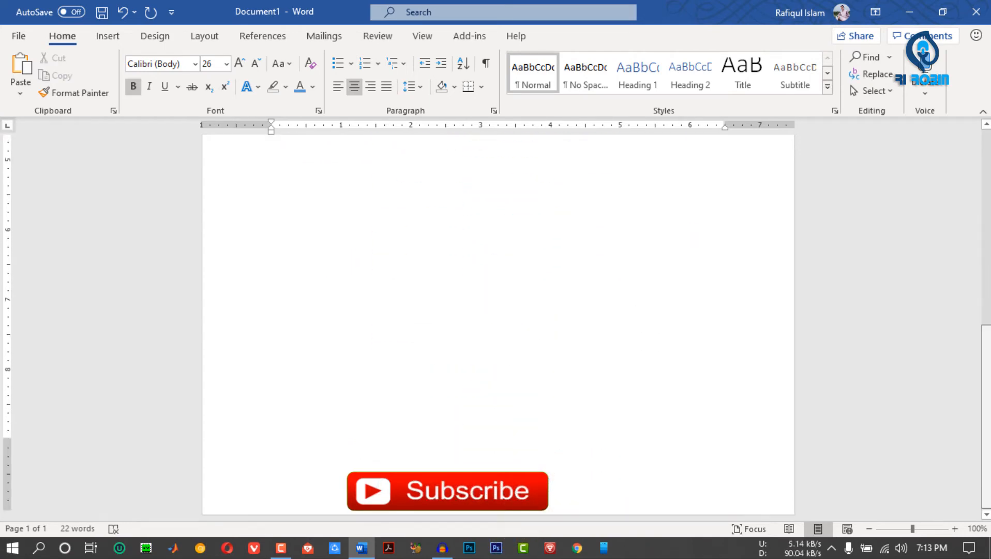
pyautogui.scroll(8, 498, 321)
pyautogui.scroll(-8, 498, 321)
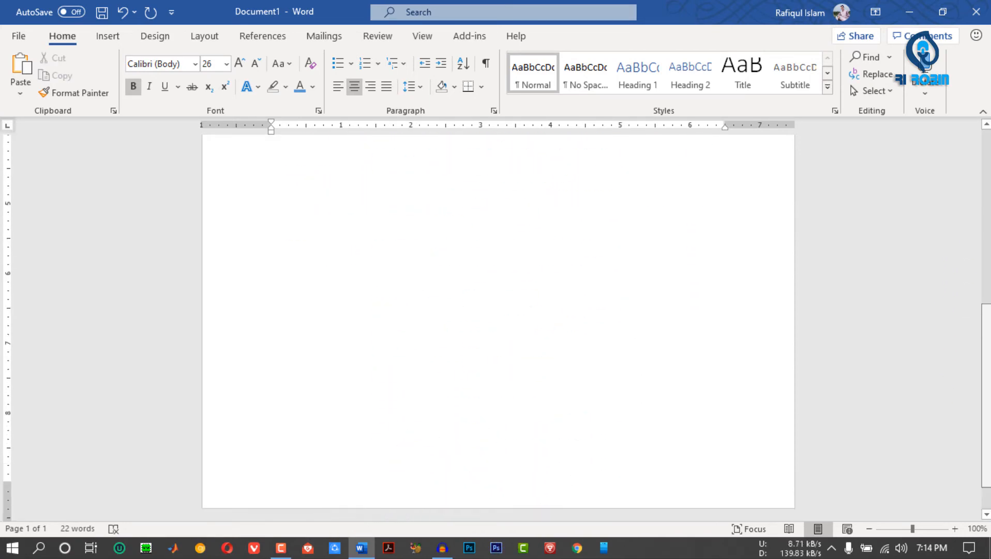
pyautogui.scroll(8, 498, 321)
pyautogui.scroll(3, 498, 321)
pyautogui.moveTo(634, 476); pyautogui.dragTo(472, 292)
pyautogui.click(631, 479)
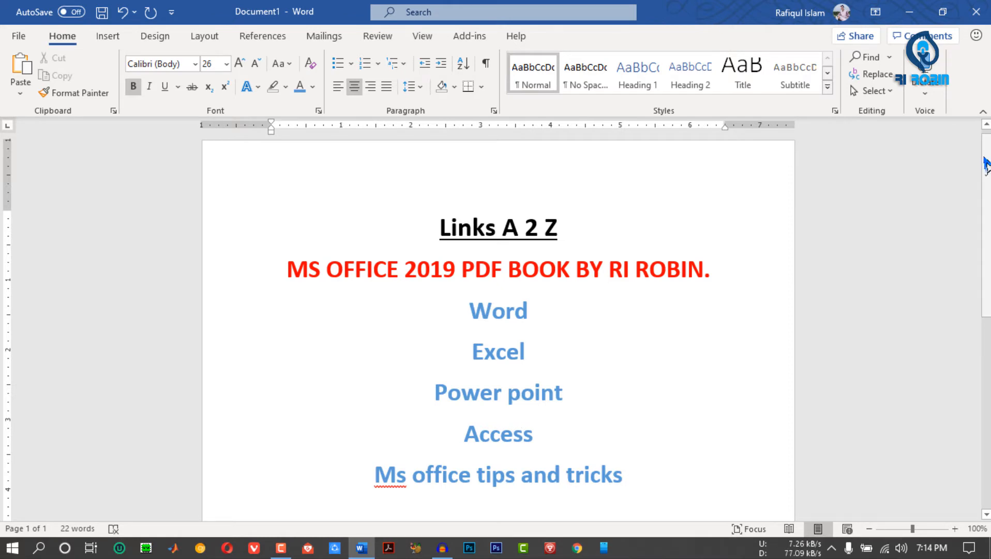
pyautogui.scroll(-4, 986, 166)
pyautogui.scroll(5, 977, 188)
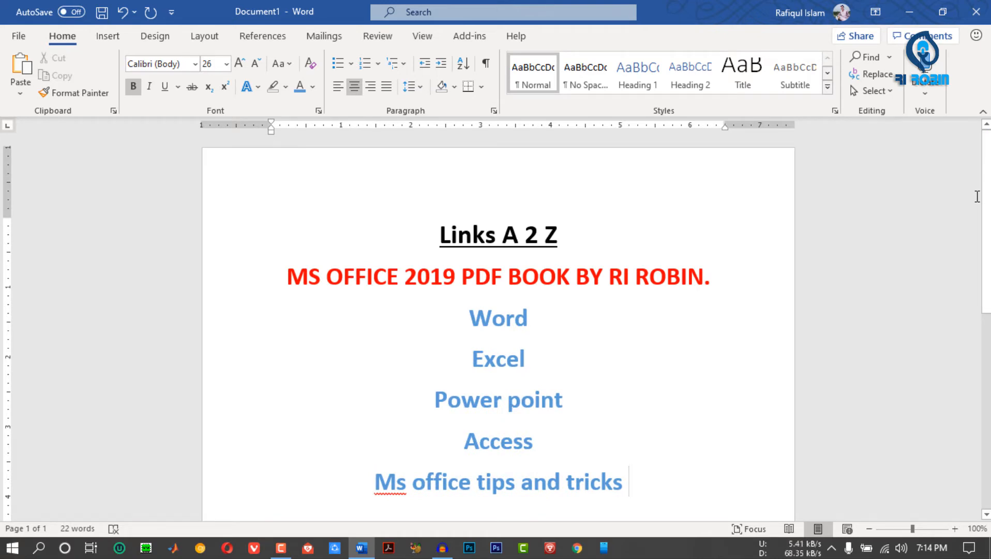
# Insert six blank pages after the topic list
pyautogui.hotkey('alt', 'n')
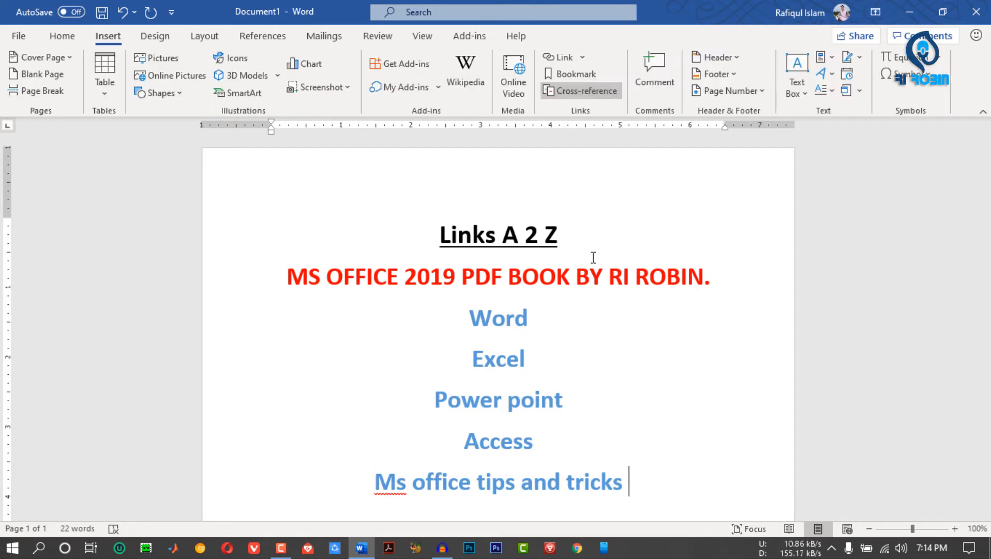
pyautogui.scroll(-6, 528, 481)
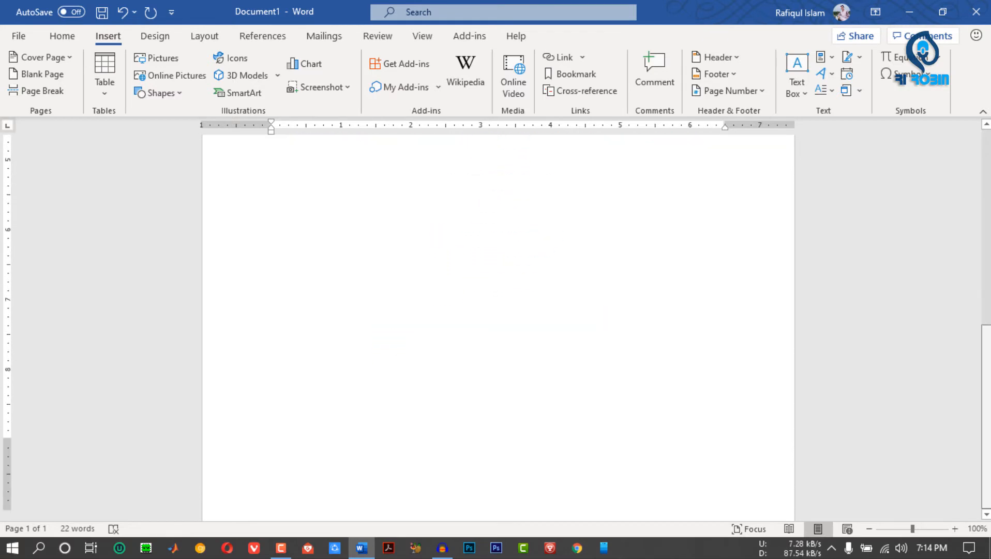
pyautogui.click(40, 75)
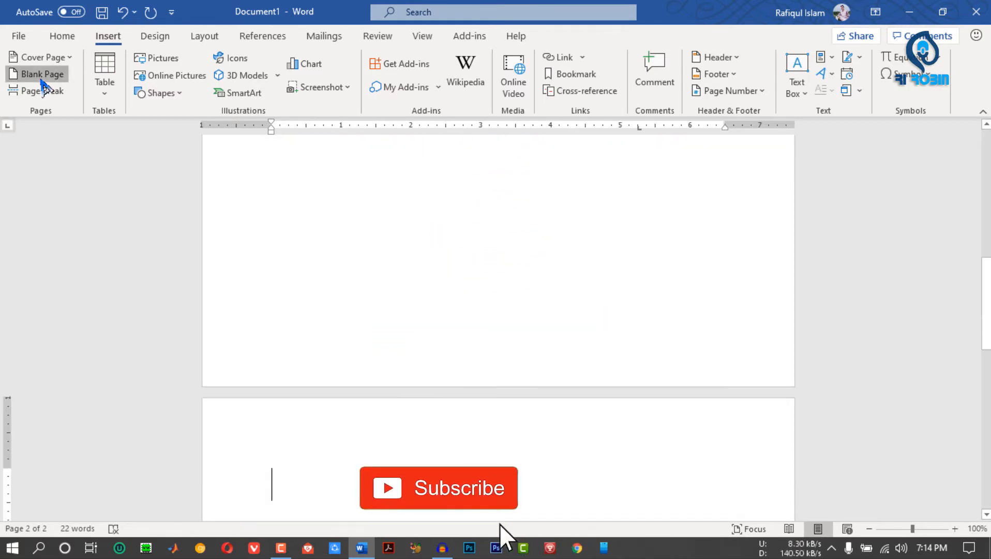
pyautogui.click(42, 75)
pyautogui.click(41, 75)
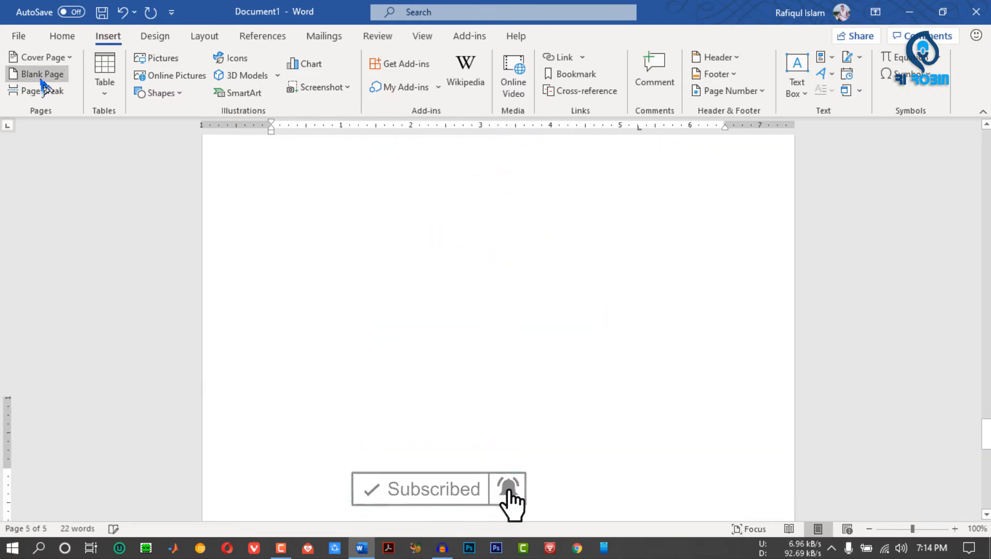
pyautogui.click(42, 75)
pyautogui.click(41, 75)
pyautogui.click(41, 75)
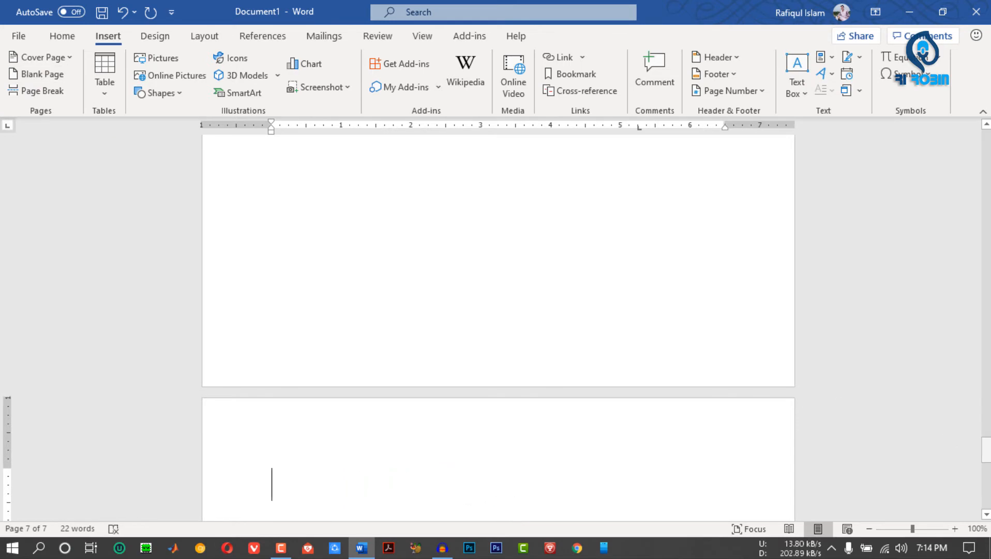
# Write the centred heading "word" on page 2 and "ms excel" on page 3
pyautogui.moveTo(986, 450); pyautogui.dragTo(986, 149)
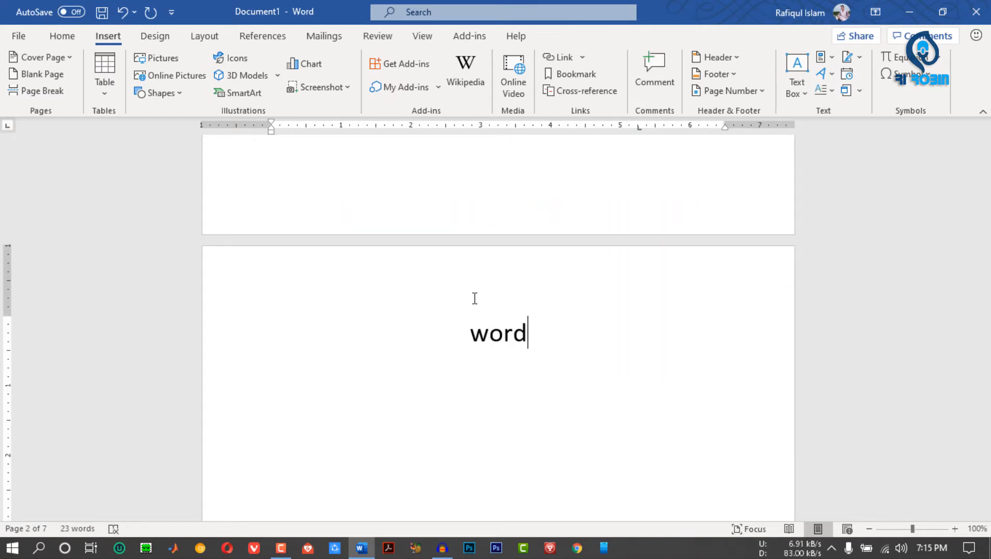
pyautogui.hotkey('ctrl', 'z')
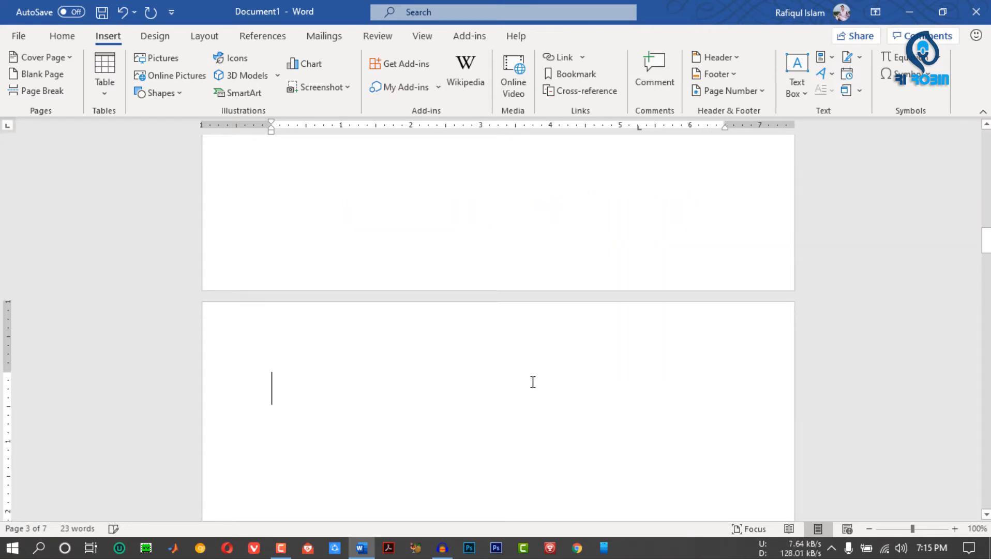
pyautogui.hotkey('ctrl', 'e')
pyautogui.write('ms ex')
pyautogui.hotkey('ctrl', 'Return')
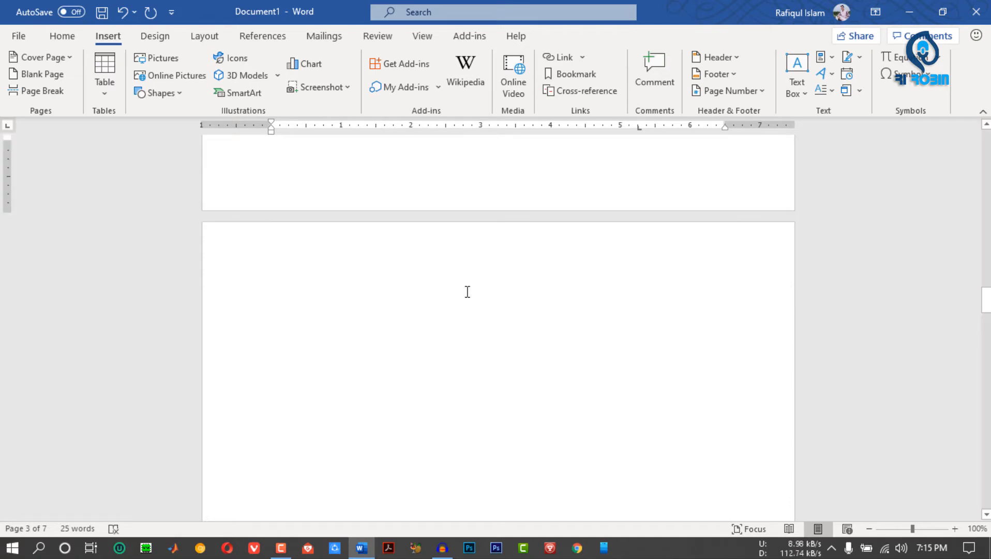
# Write the centred heading "ms power point" on page 4 and "access" on page 5
pyautogui.write('ms ')
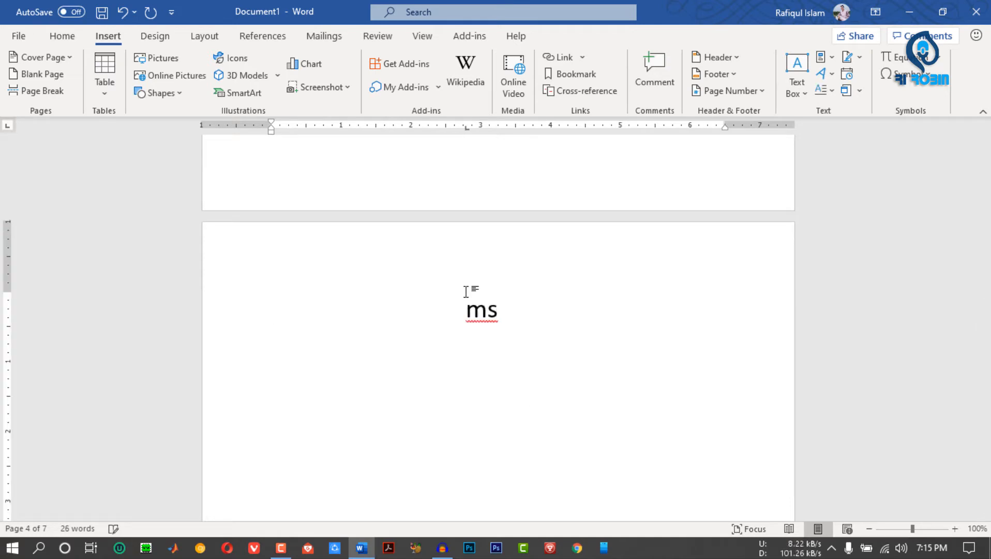
pyautogui.write('power point')
pyautogui.moveTo(986, 310); pyautogui.dragTo(986, 350)
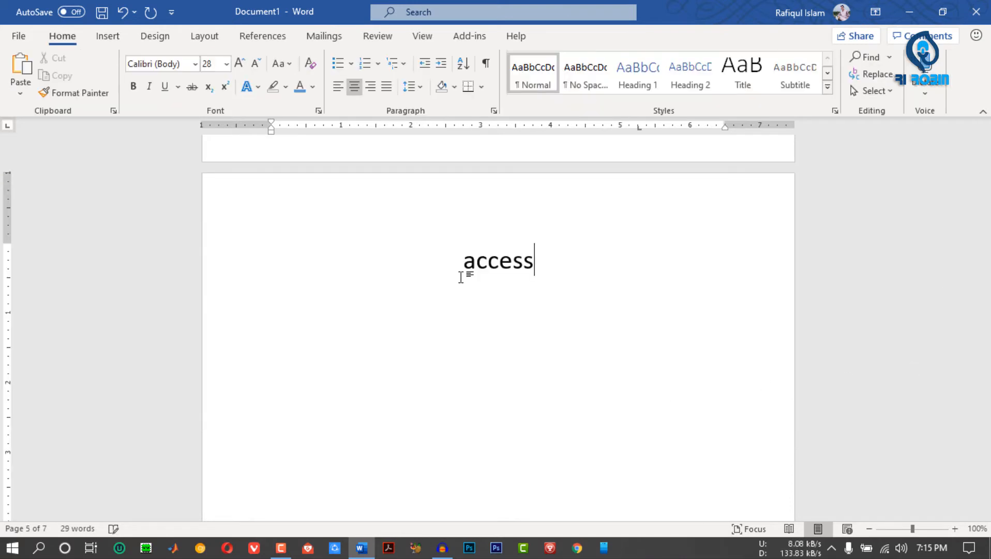
# Write the centred heading "CTT" on page 6
pyautogui.hotkey('ctrl', 'Return')
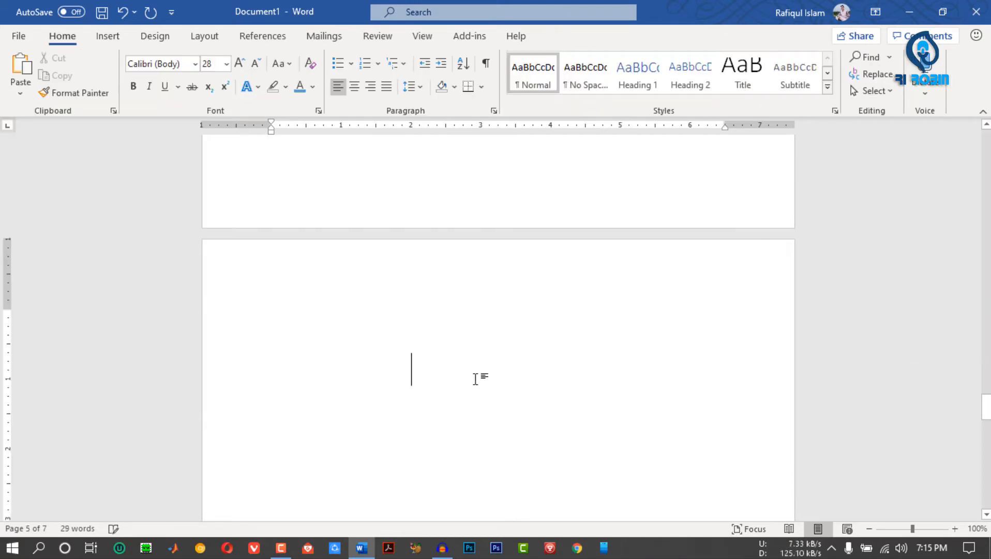
pyautogui.hotkey('ctrl', 'e')
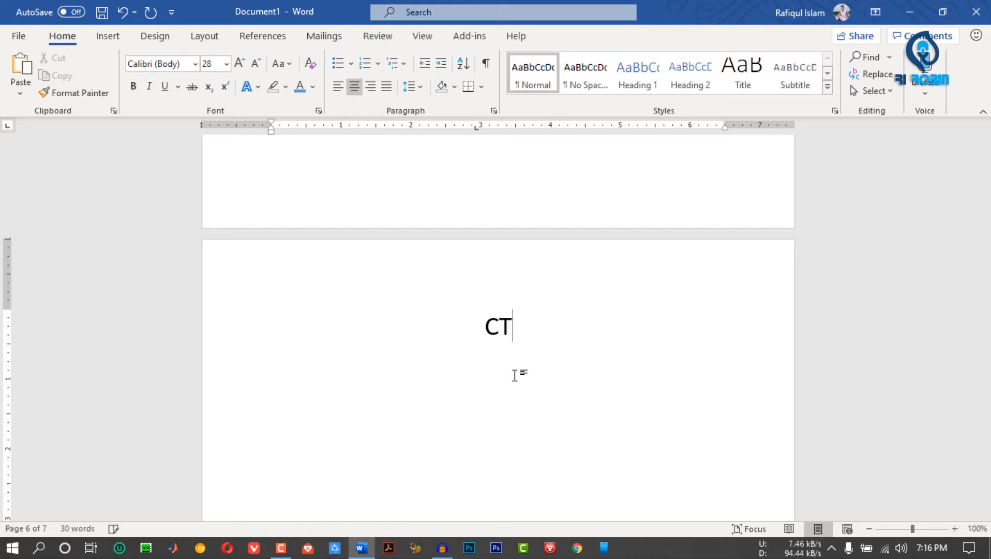
pyautogui.write('CTT')
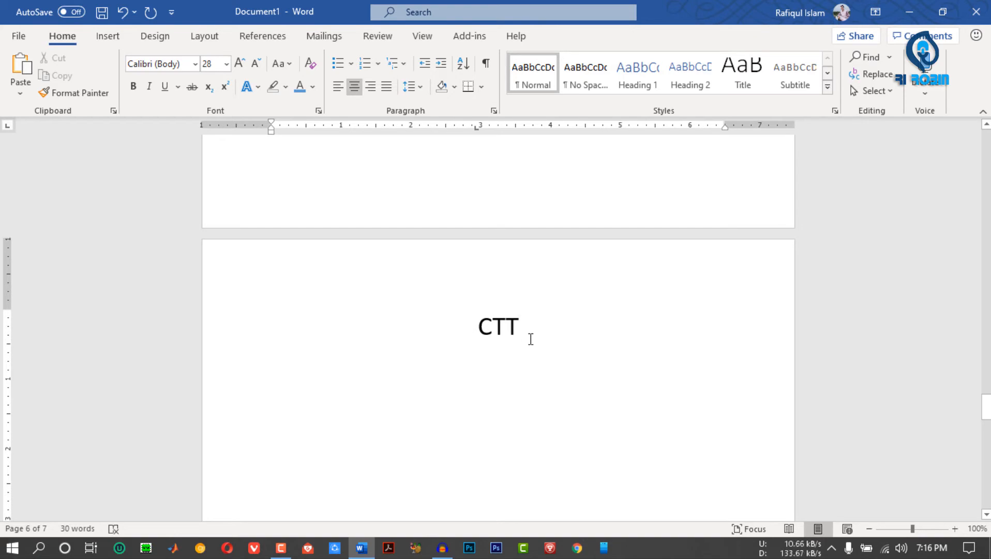
pyautogui.doubleClick(492, 331)
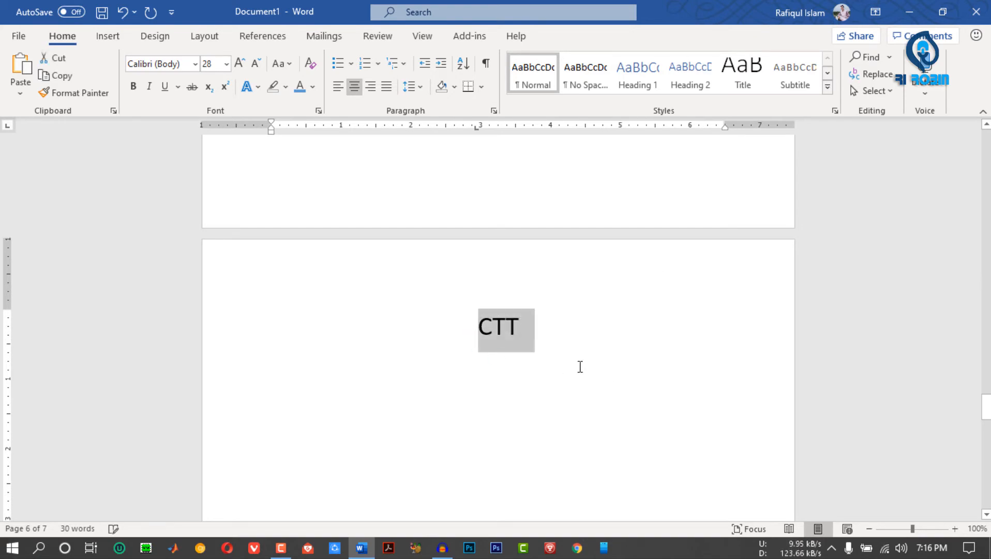
pyautogui.click(549, 331)
# Bookmark the "word" heading on page 2 under the name "word"
pyautogui.hotkey('ctrl', 'Home')
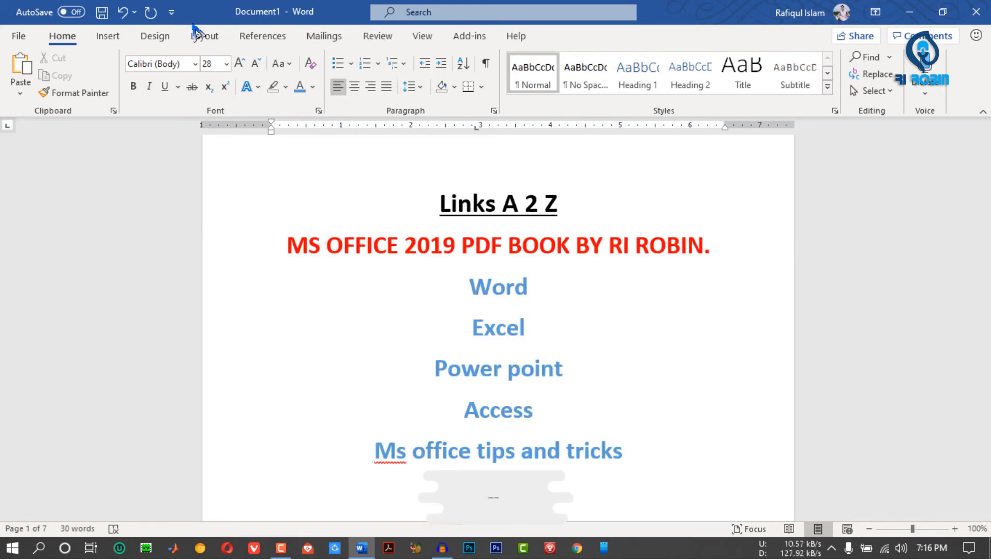
pyautogui.click(115, 44)
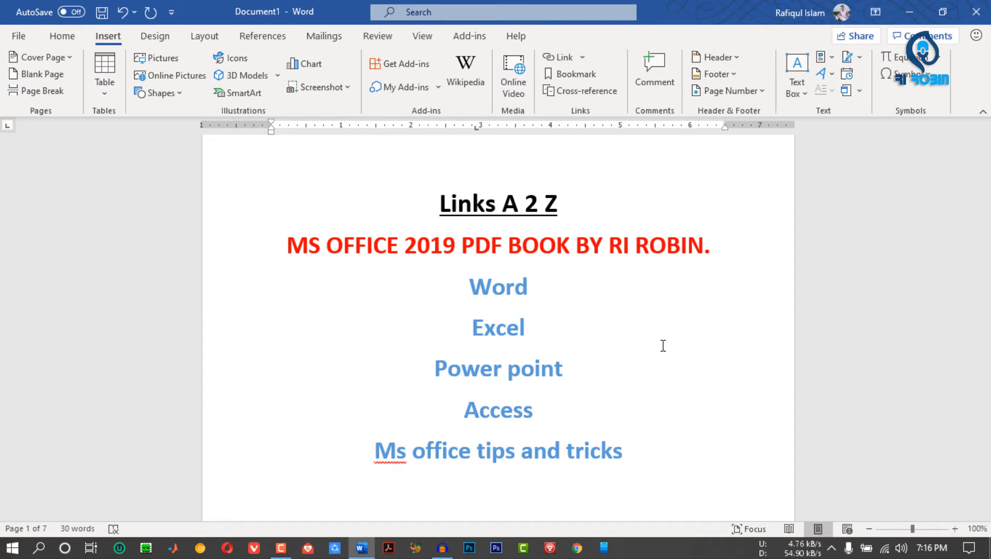
pyautogui.scroll(-10, 654, 343)
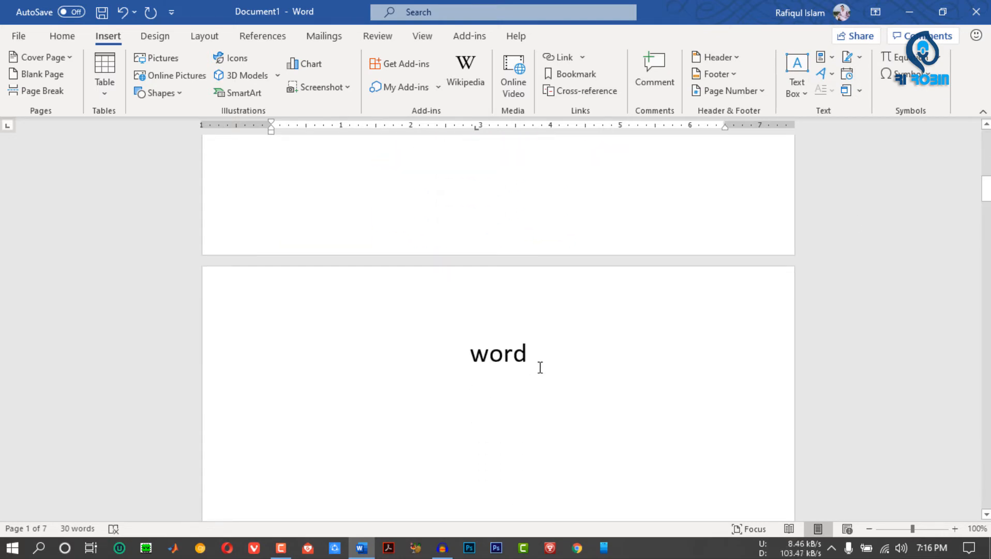
pyautogui.moveTo(528, 352); pyautogui.dragTo(470, 354)
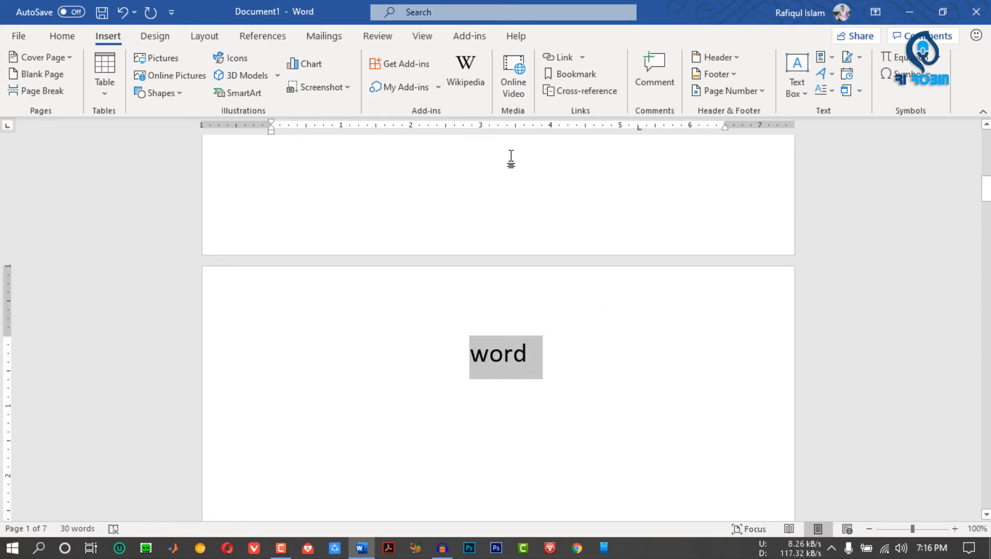
pyautogui.click(574, 74)
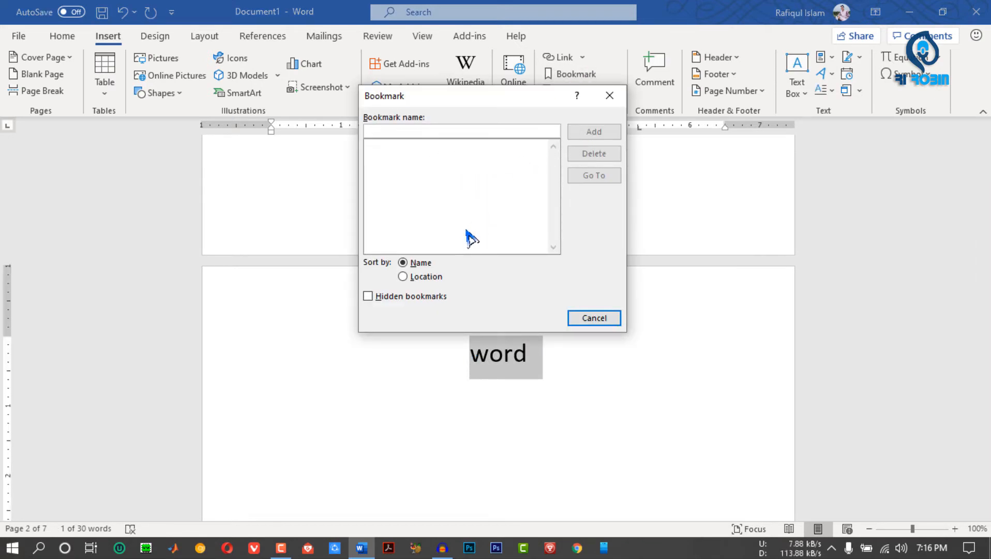
pyautogui.write('word')
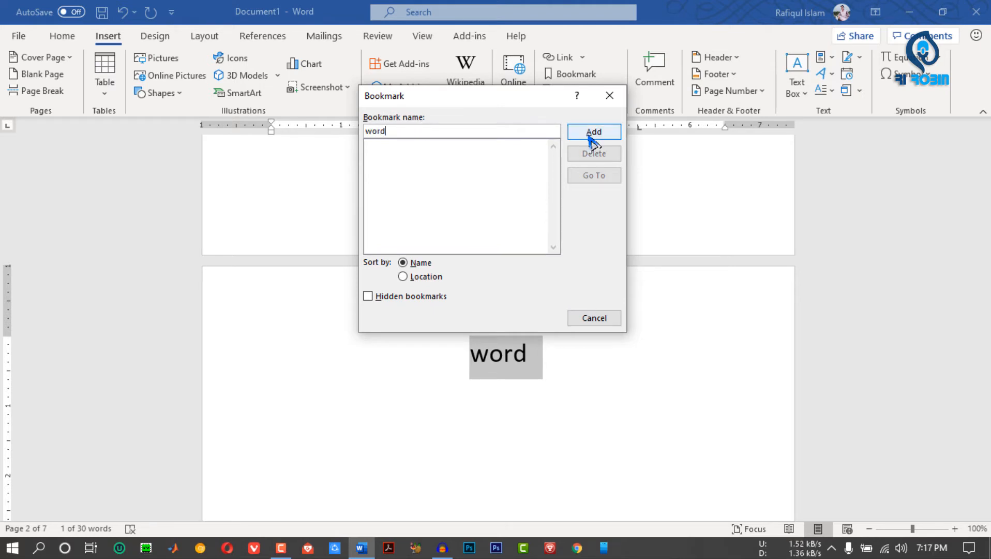
pyautogui.click(590, 136)
# Bookmark the "ms excel" heading on page 3 under the name "excel"
pyautogui.moveTo(986, 188); pyautogui.dragTo(986, 249)
pyautogui.click(559, 318)
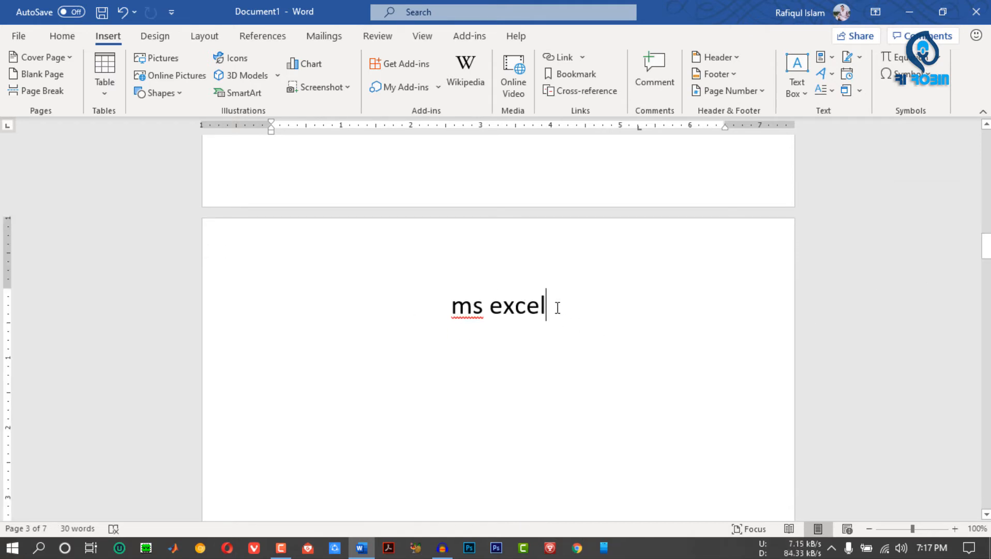
pyautogui.click(570, 73)
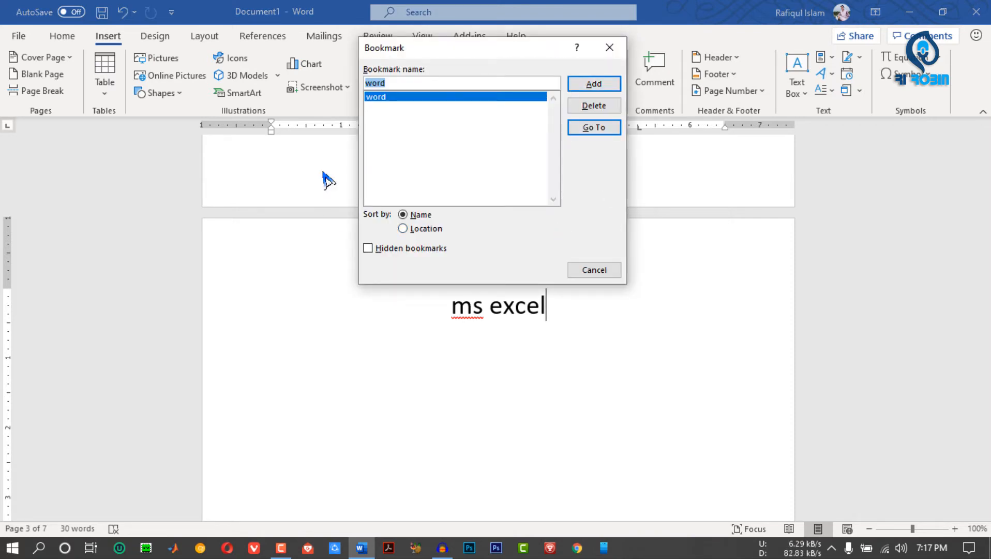
pyautogui.write('ex')
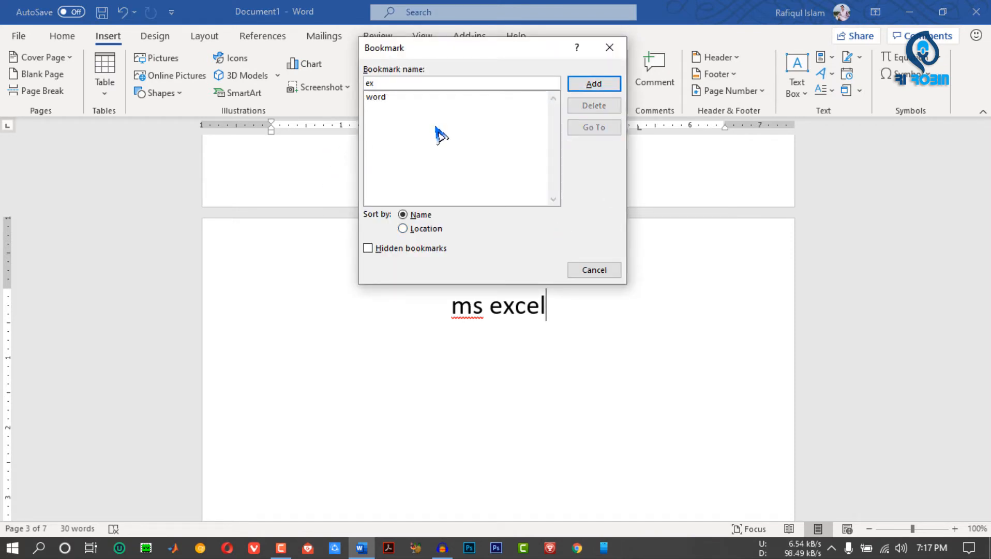
pyautogui.write('cel')
pyautogui.click(594, 84)
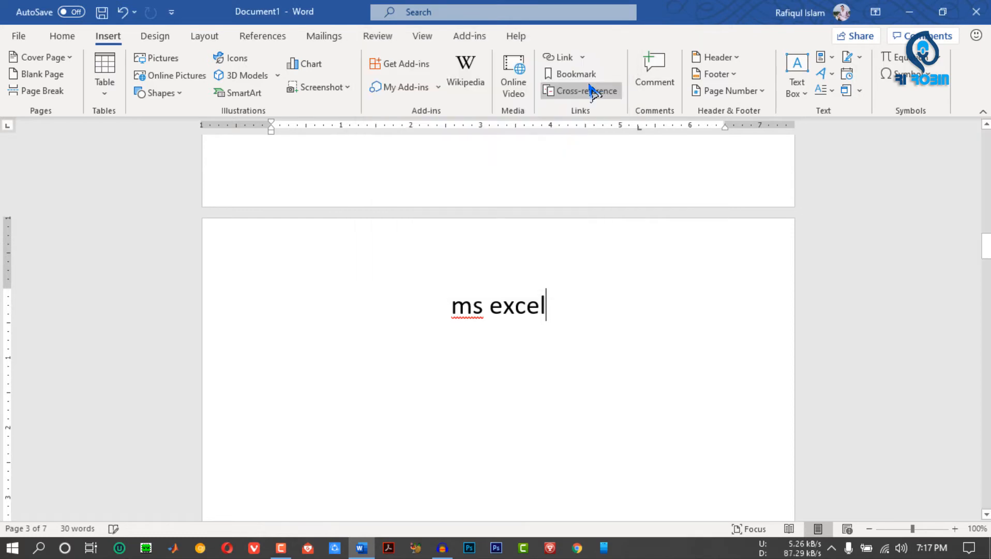
# Bookmark the "ms power point" heading on page 4 under the name "pp"
pyautogui.moveTo(986, 237); pyautogui.dragTo(986, 298)
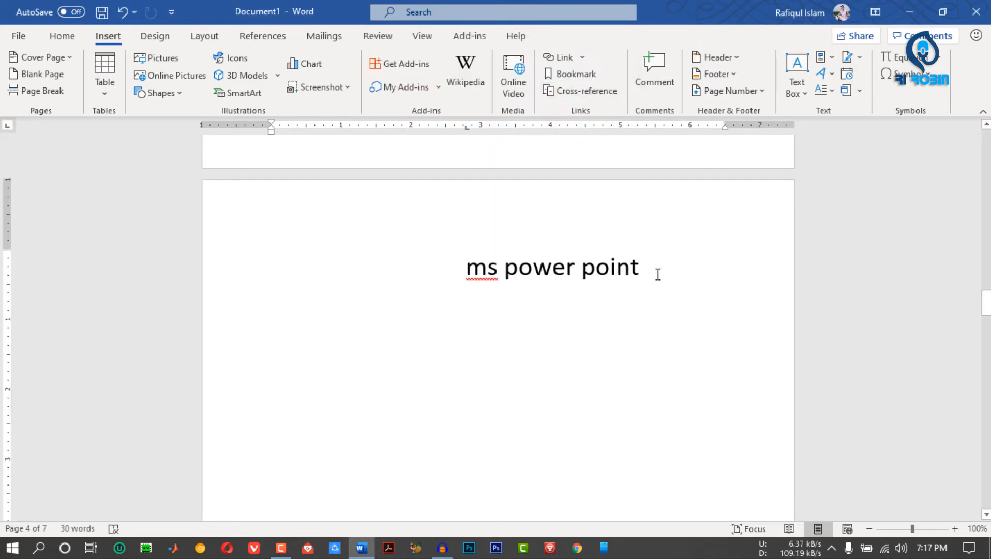
pyautogui.click(584, 77)
pyautogui.write('p')
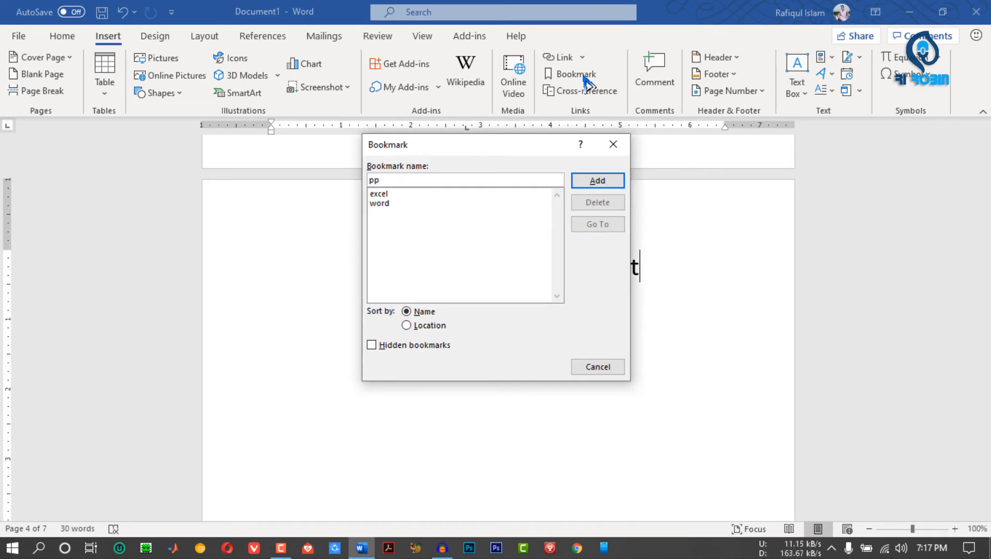
pyautogui.write('p')
pyautogui.click(611, 183)
# Bookmark the "access" heading on page 5 under the name "acs"
pyautogui.moveTo(986, 300); pyautogui.dragTo(986, 352)
pyautogui.click(546, 356)
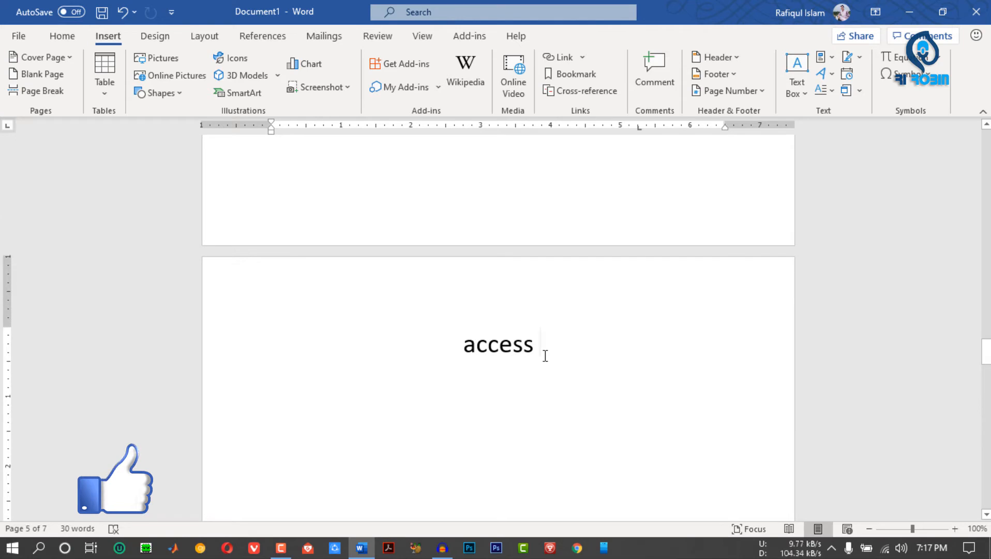
pyautogui.click(569, 74)
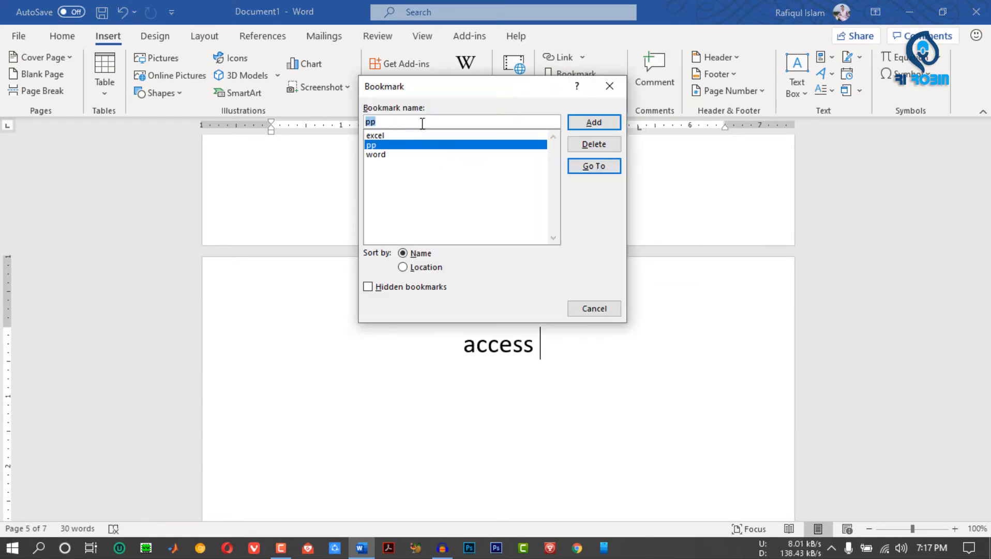
pyautogui.write('acs')
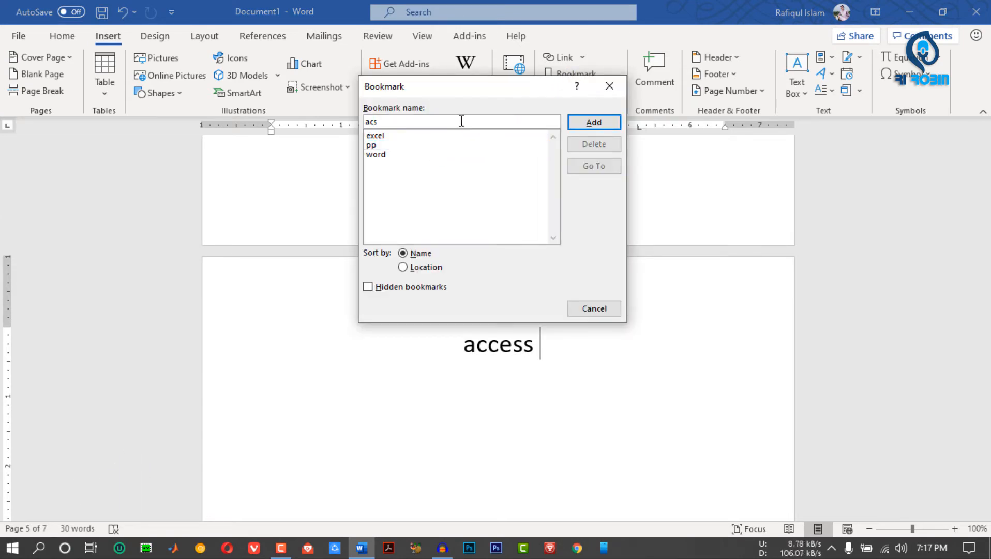
pyautogui.click(586, 124)
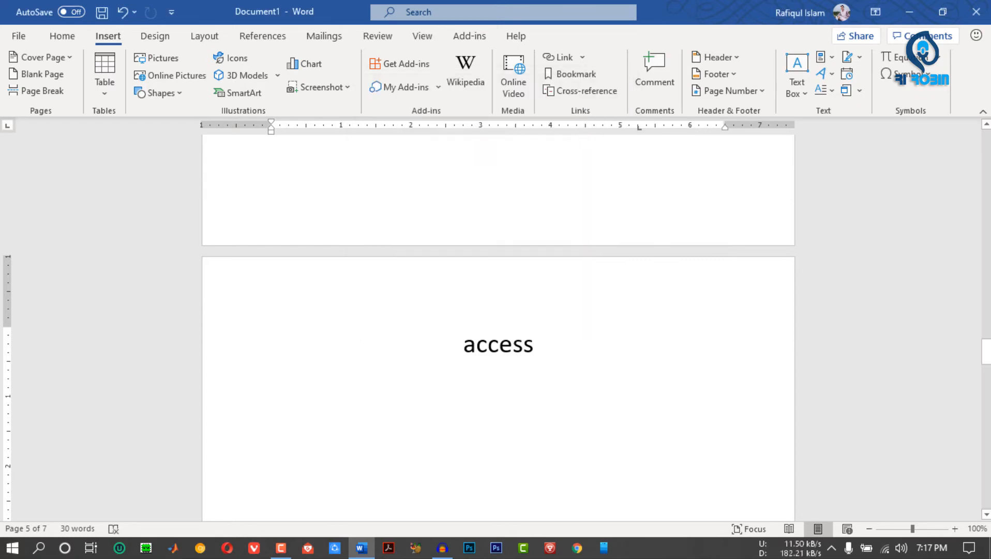
# Bookmark the "CTT" heading on page 6 under the name "ctt"
pyautogui.moveTo(986, 351); pyautogui.dragTo(987, 413)
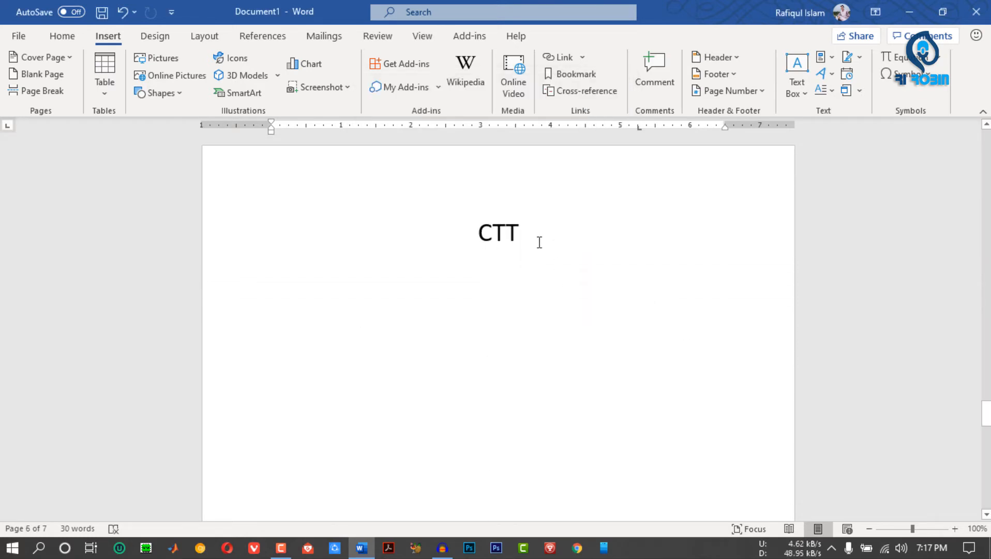
pyautogui.moveTo(539, 242); pyautogui.dragTo(449, 229)
pyautogui.click(569, 74)
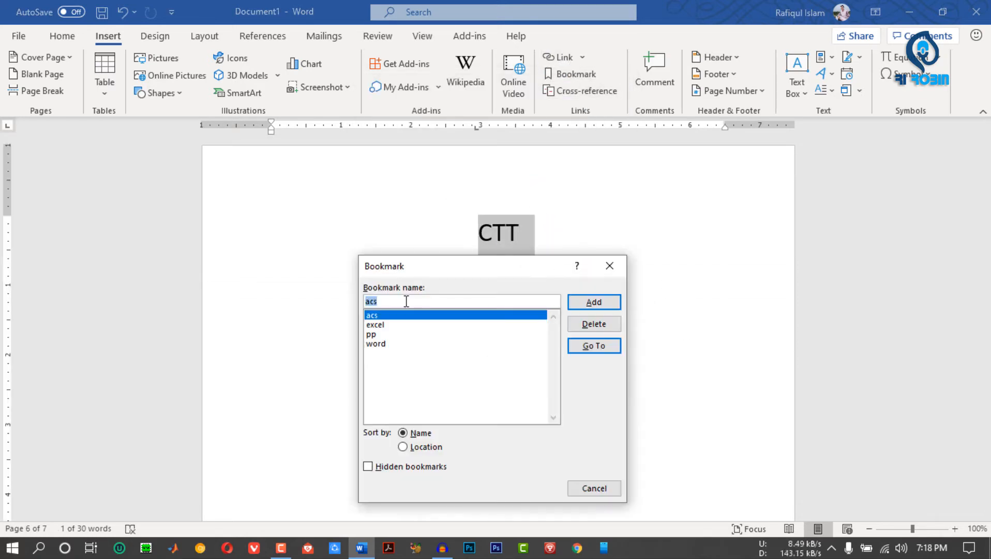
pyautogui.write('ctt')
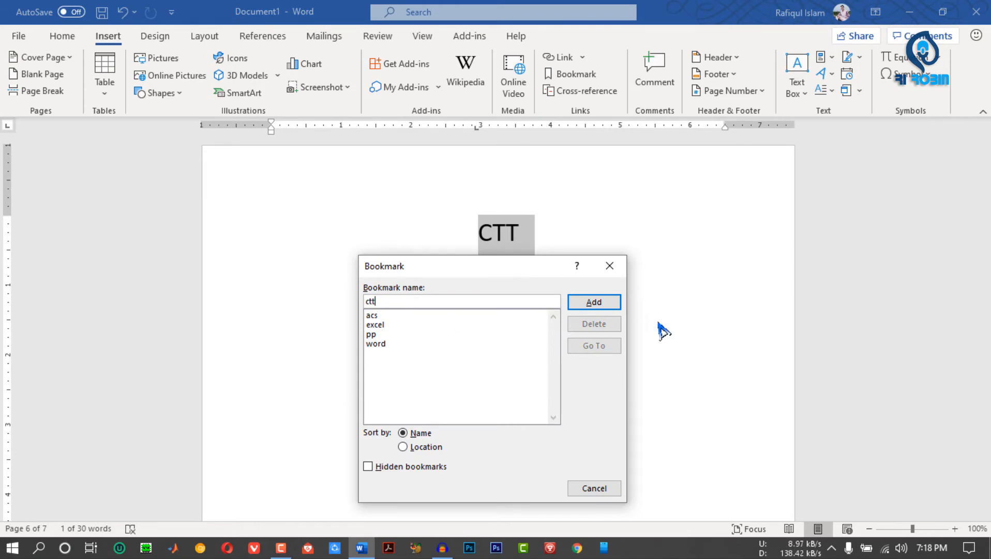
pyautogui.click(586, 307)
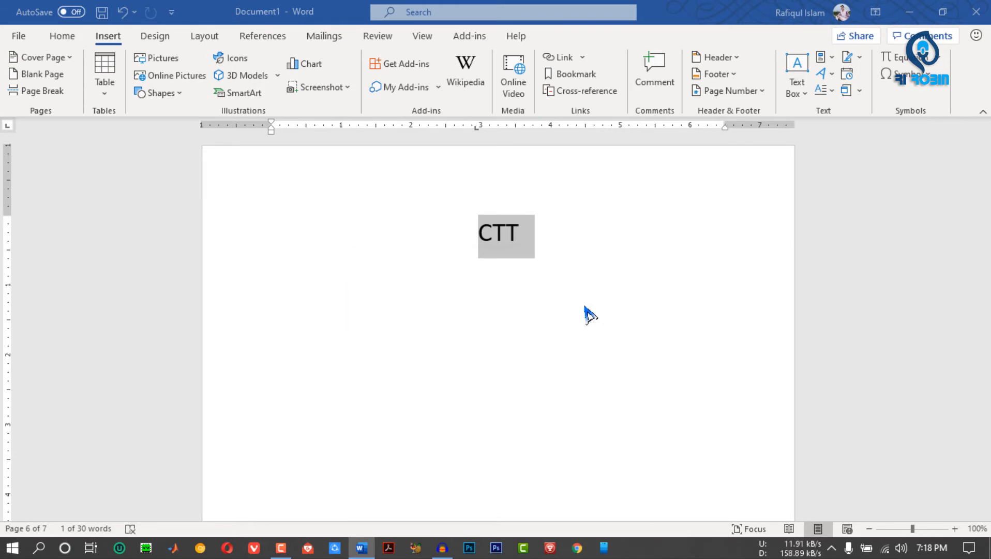
pyautogui.click(614, 256)
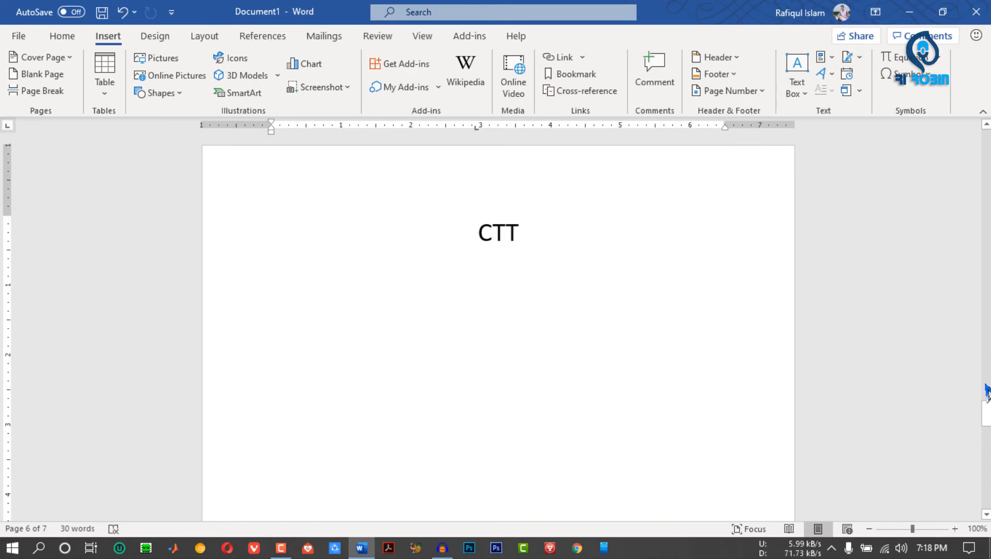
# Link the "Word" entry in the topic list on page 1 to the "word" bookmark in this document
pyautogui.moveTo(986, 421); pyautogui.dragTo(986, 140)
pyautogui.scroll(-2, 572, 394)
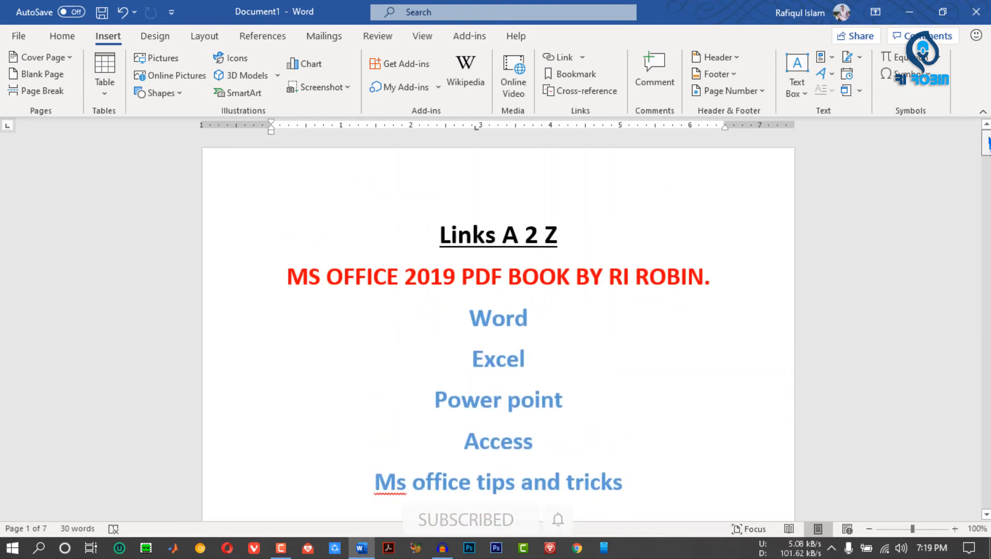
pyautogui.click(508, 317)
pyautogui.moveTo(466, 316); pyautogui.dragTo(532, 319)
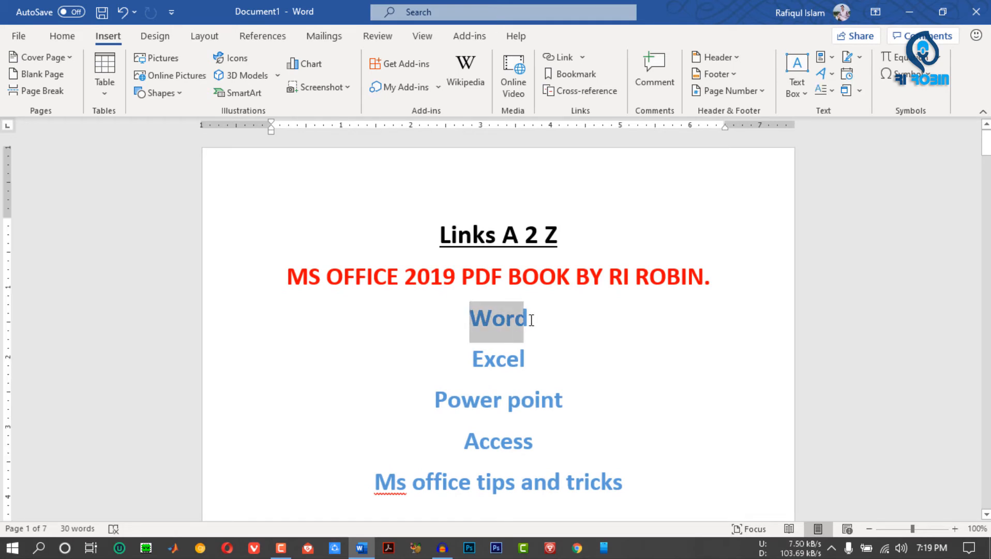
pyautogui.click(557, 60)
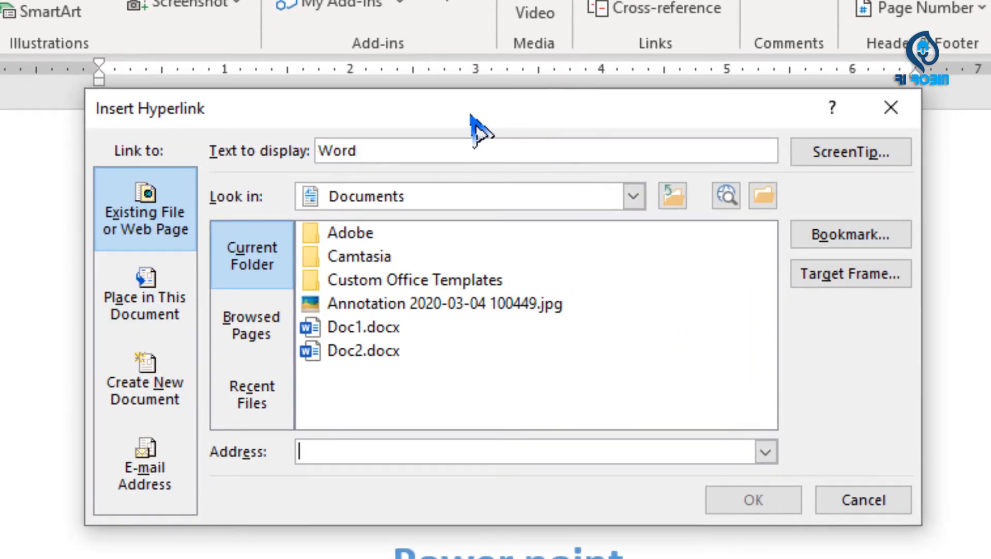
pyautogui.moveTo(472, 116); pyautogui.dragTo(702, 2)
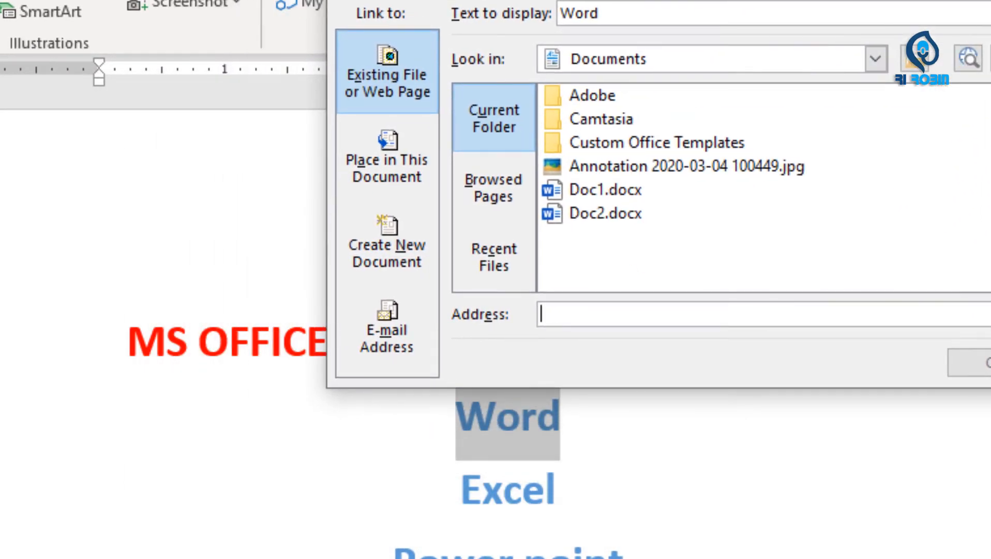
pyautogui.click(380, 106)
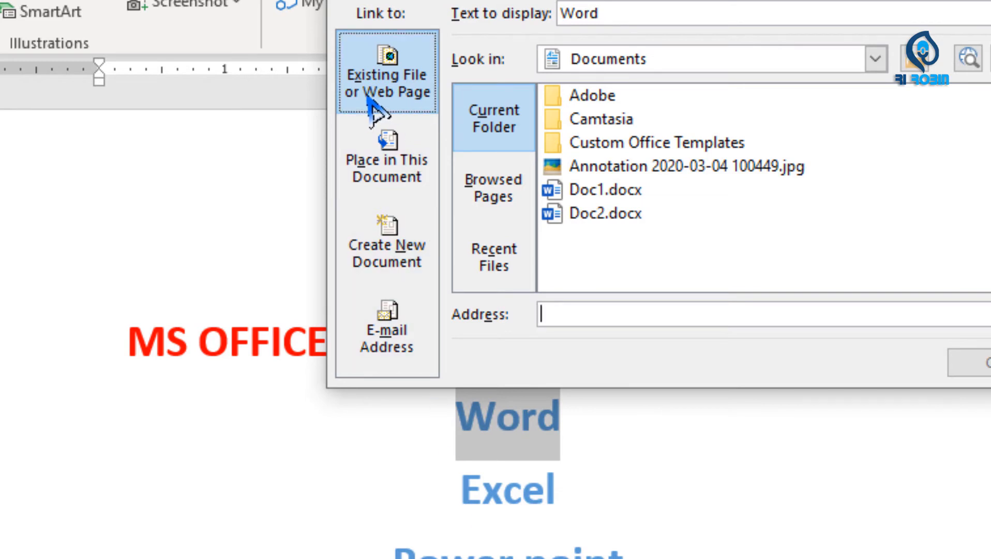
pyautogui.click(387, 176)
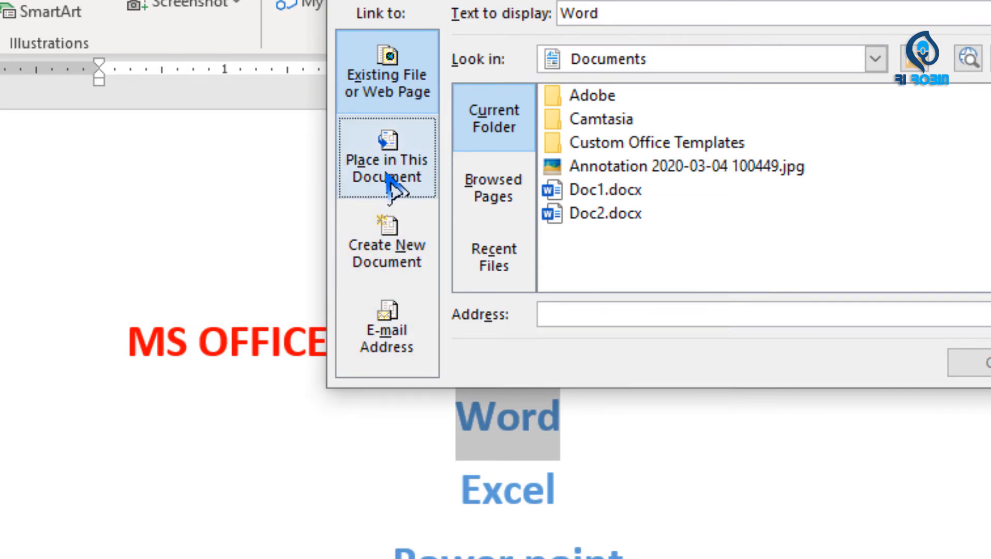
pyautogui.click(389, 191)
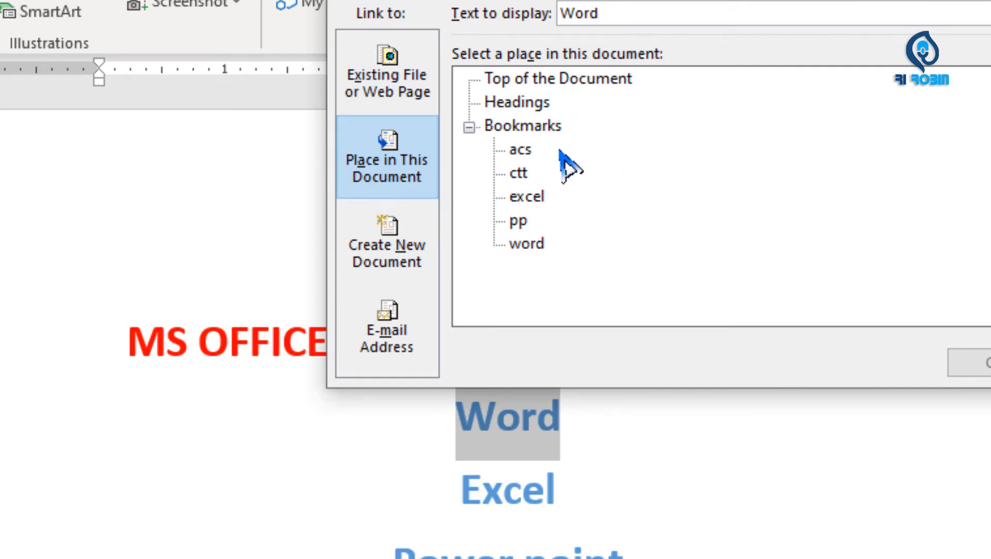
pyautogui.click(470, 127)
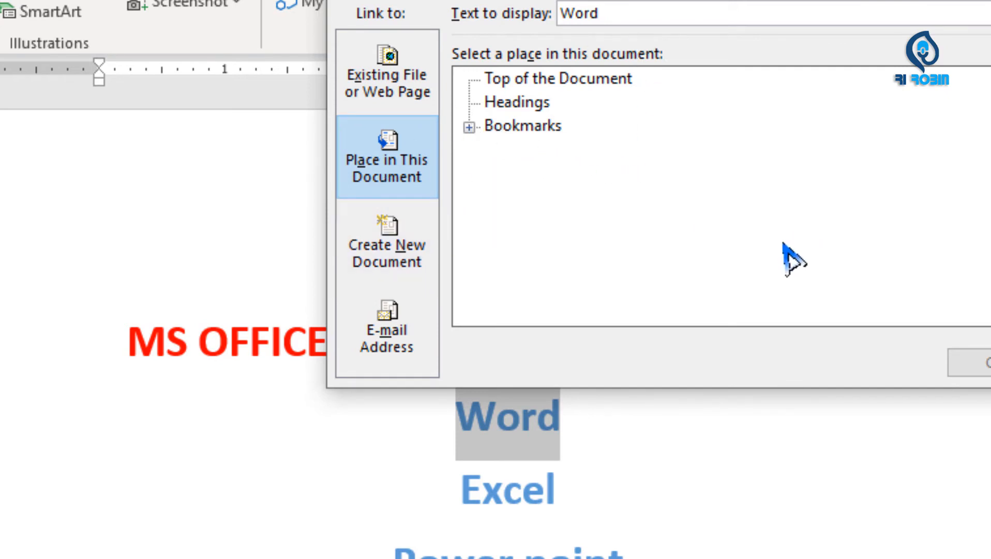
pyautogui.click(469, 127)
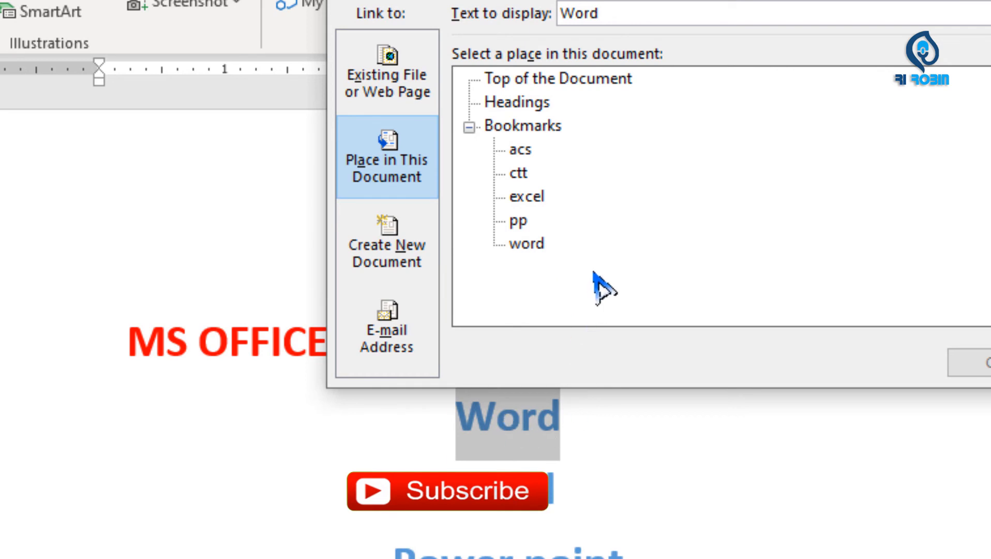
pyautogui.click(523, 244)
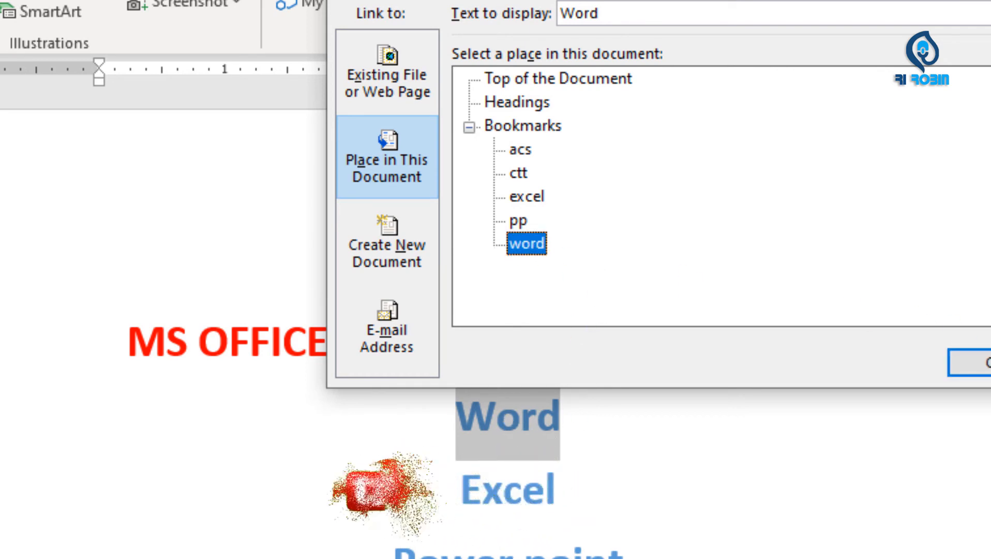
pyautogui.click(969, 362)
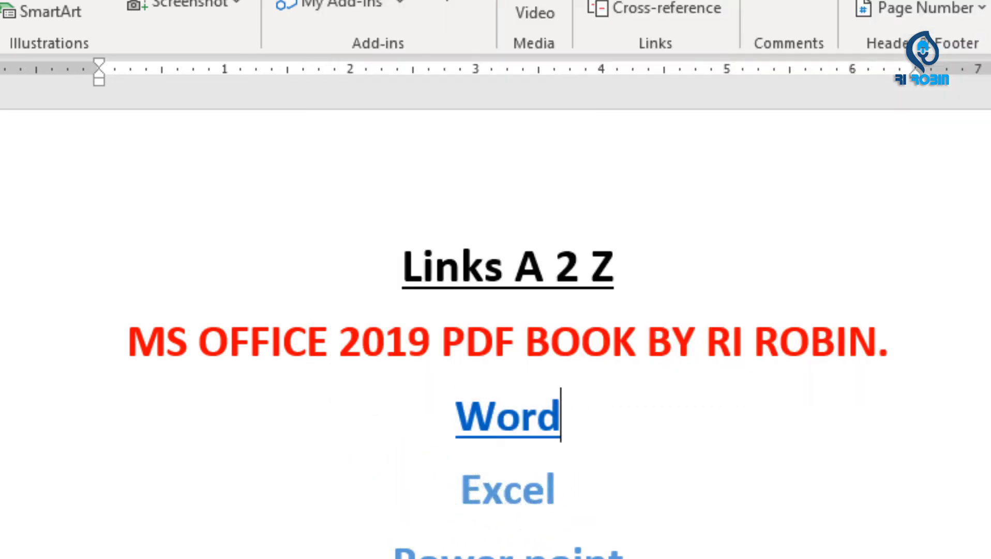
# Link the "Excel" entry in the topic list to the "excel" bookmark in this document
pyautogui.tripleClick(513, 492)
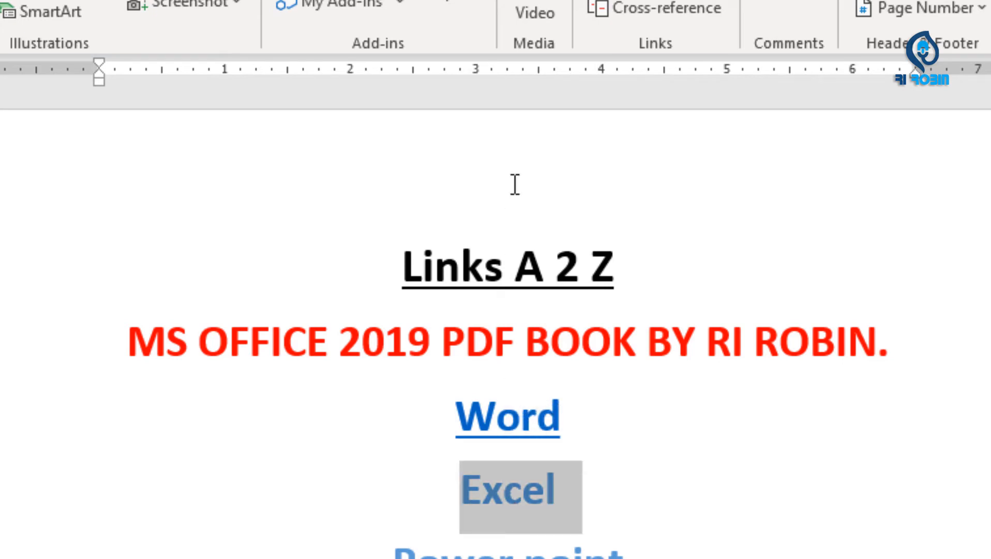
pyautogui.hotkey('ctrl', 'k')
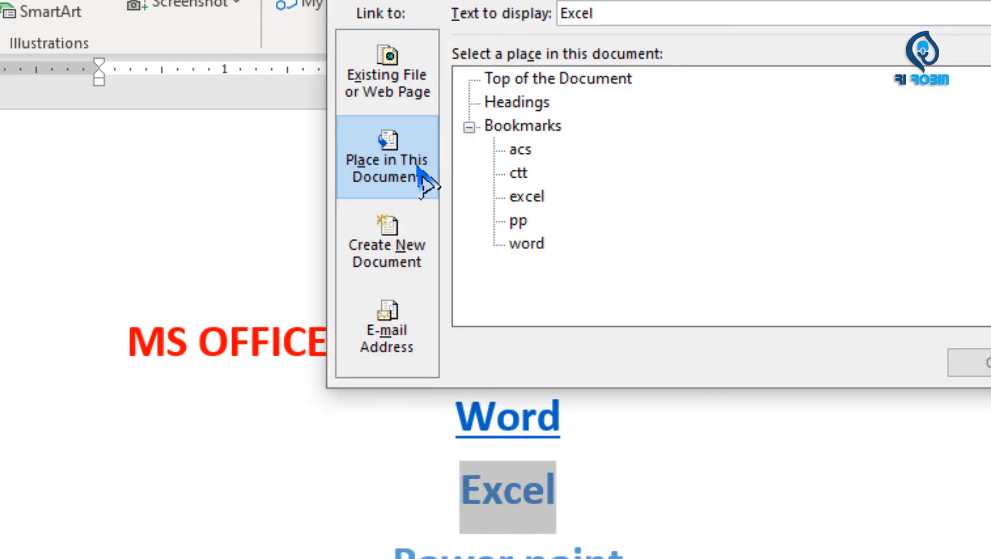
pyautogui.click(533, 196)
pyautogui.click(970, 362)
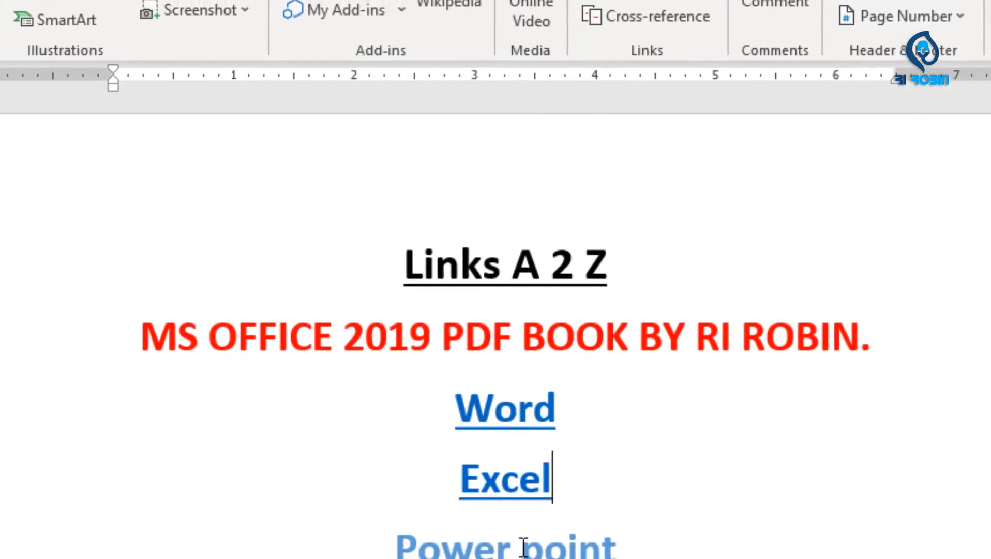
# Link the "Power point" entry in the topic list to the "pp" bookmark in this document
pyautogui.tripleClick(490, 489)
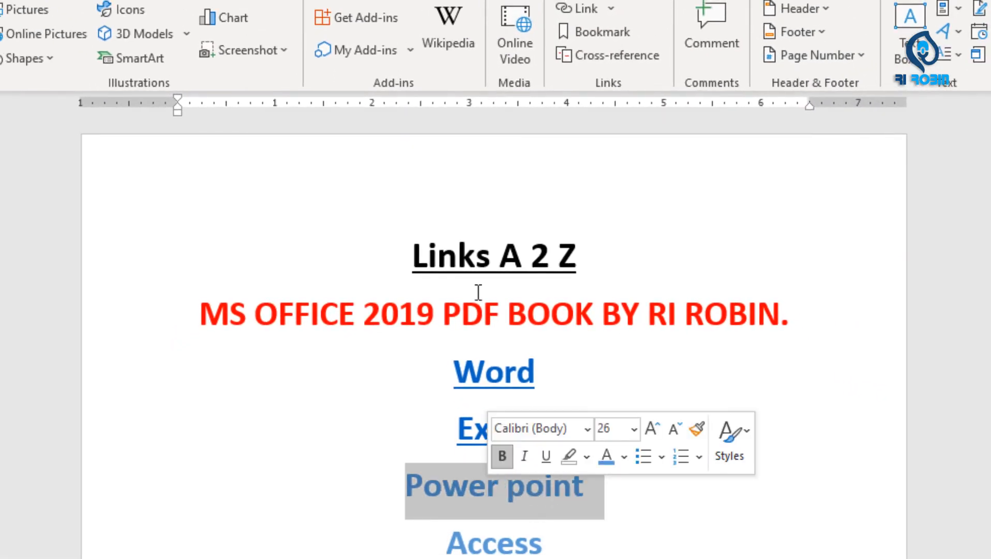
pyautogui.click(577, 13)
pyautogui.click(503, 221)
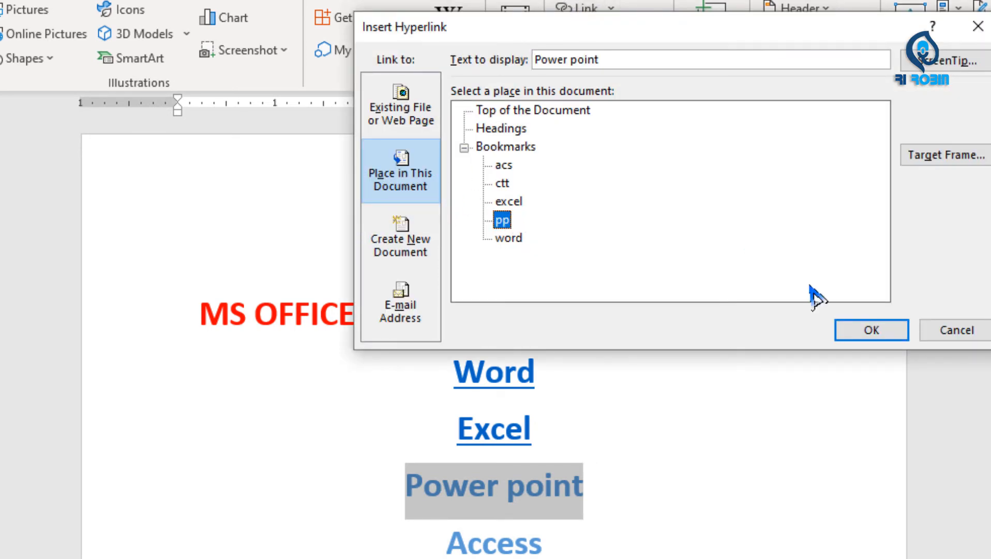
pyautogui.click(873, 333)
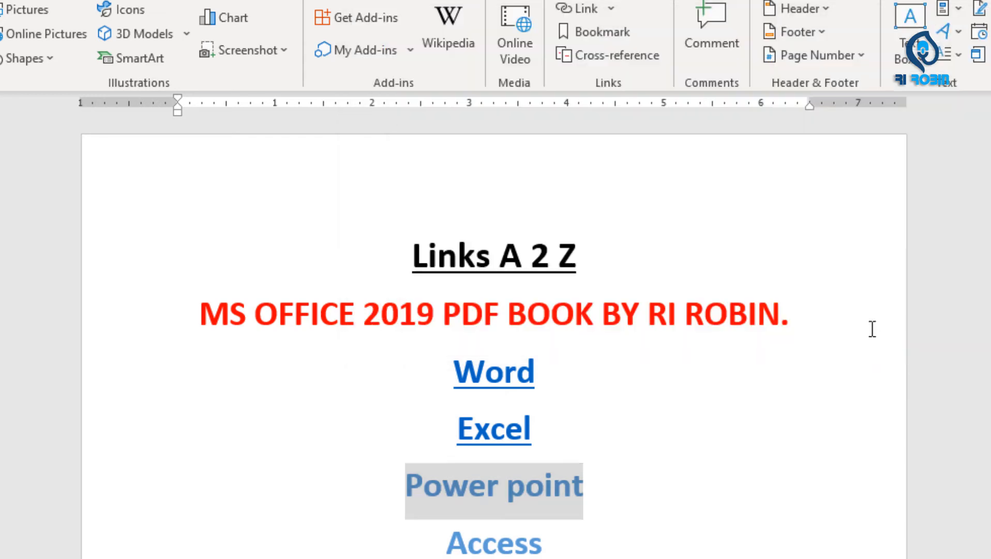
# Link the "Access" entry in the topic list to the "acs" bookmark in this document
pyautogui.doubleClick(494, 538)
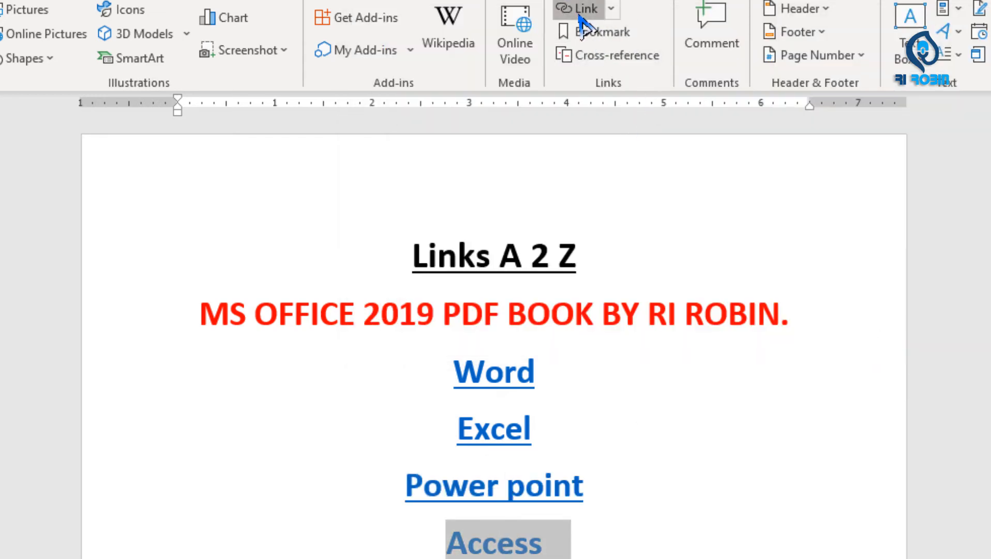
pyautogui.click(580, 13)
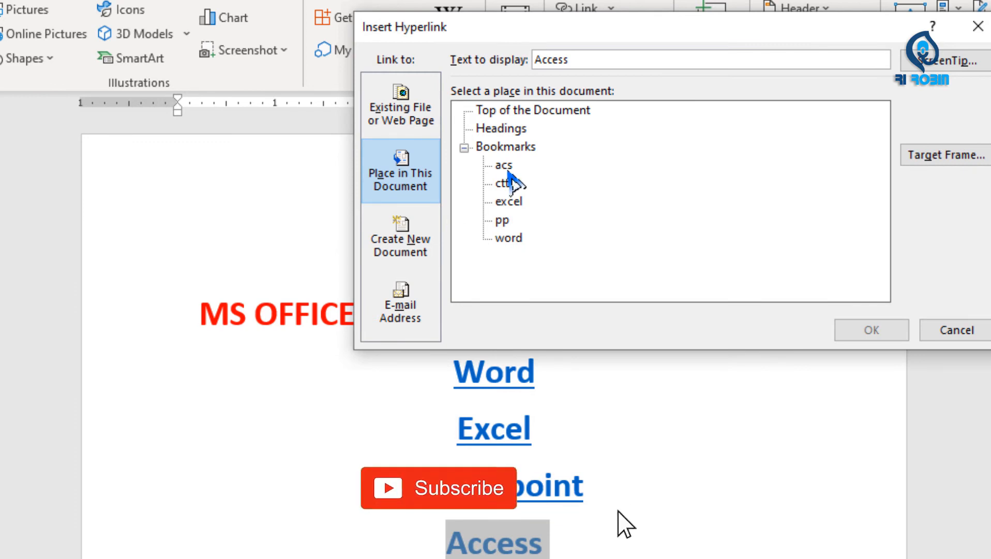
pyautogui.click(506, 167)
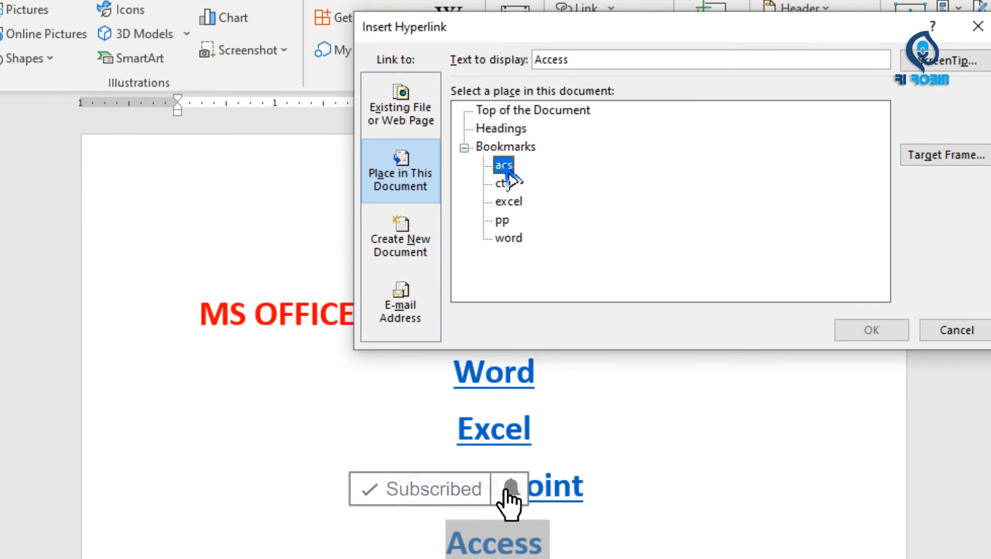
pyautogui.click(872, 329)
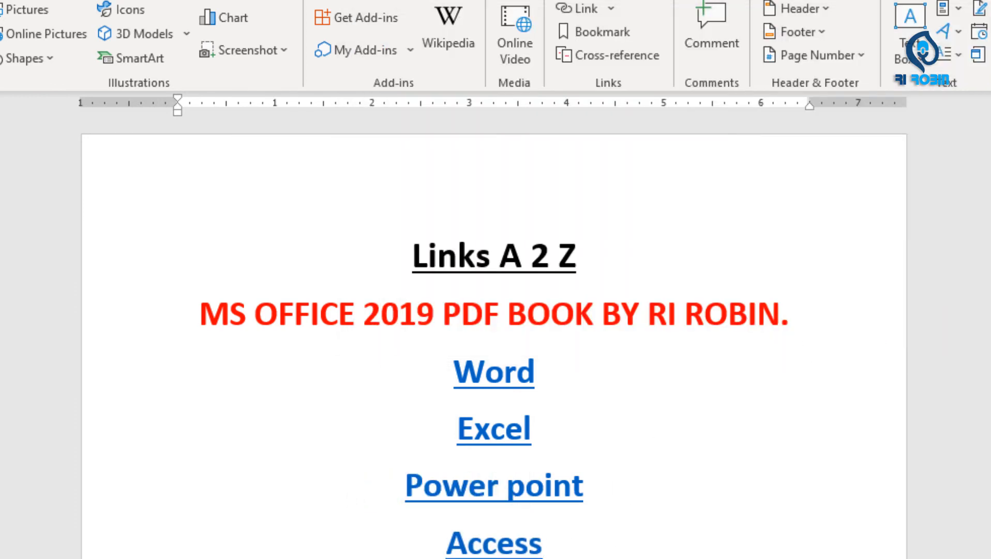
# Link the "Ms office tips and tricks" entry in the topic list to the "acs" bookmark in this document
pyautogui.tripleClick(486, 491)
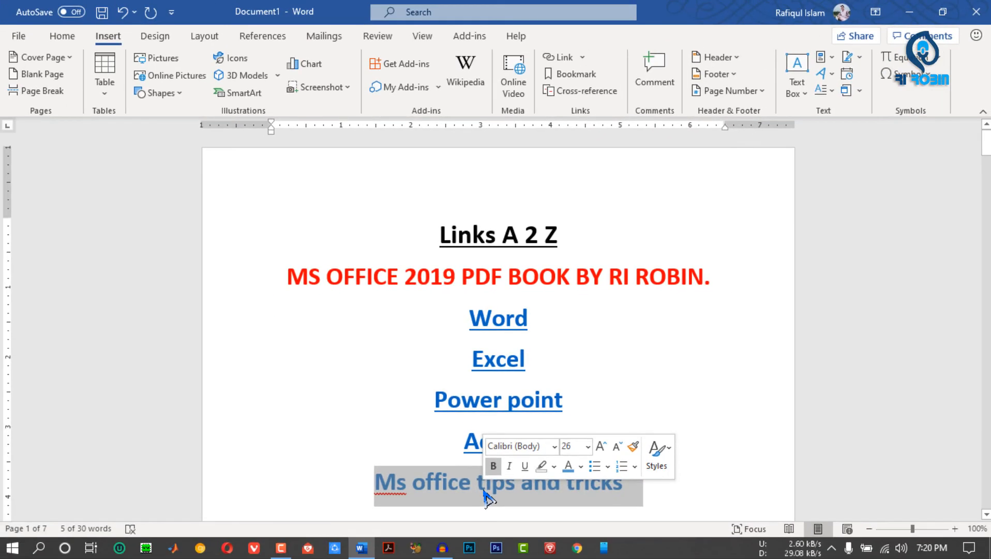
pyautogui.click(560, 58)
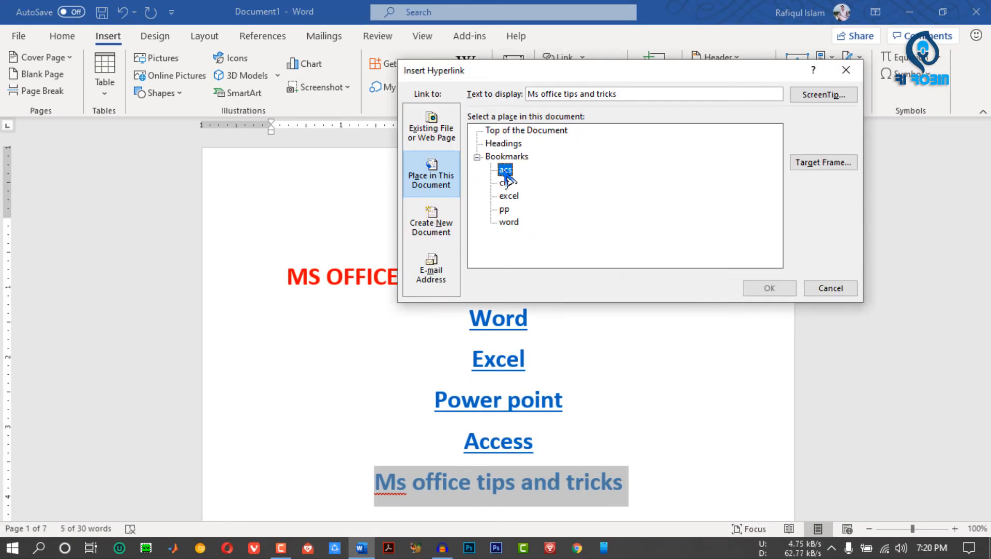
pyautogui.click(768, 288)
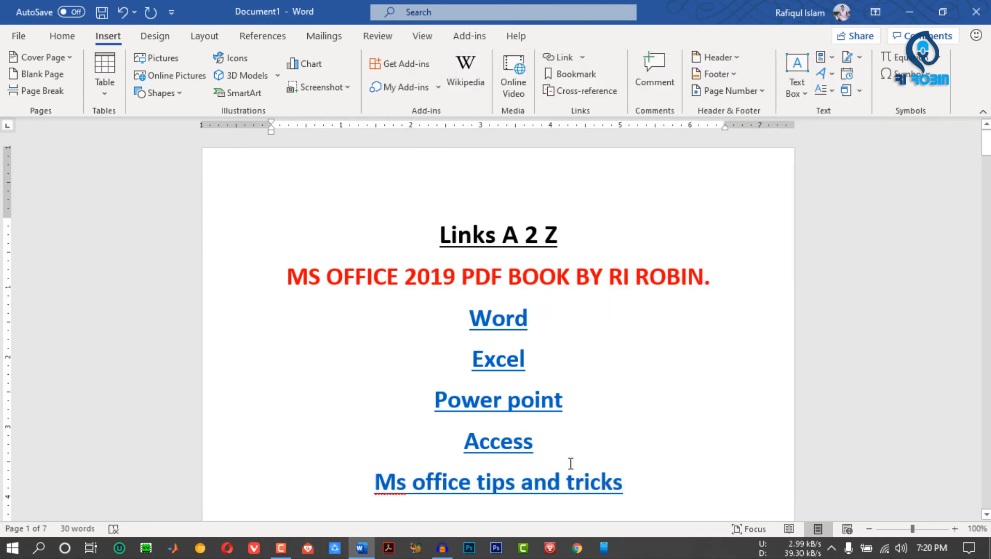
# Test the "Power point" link by following it to its heading page, and return to the start of the document
pyautogui.moveTo(628, 480); pyautogui.dragTo(465, 316)
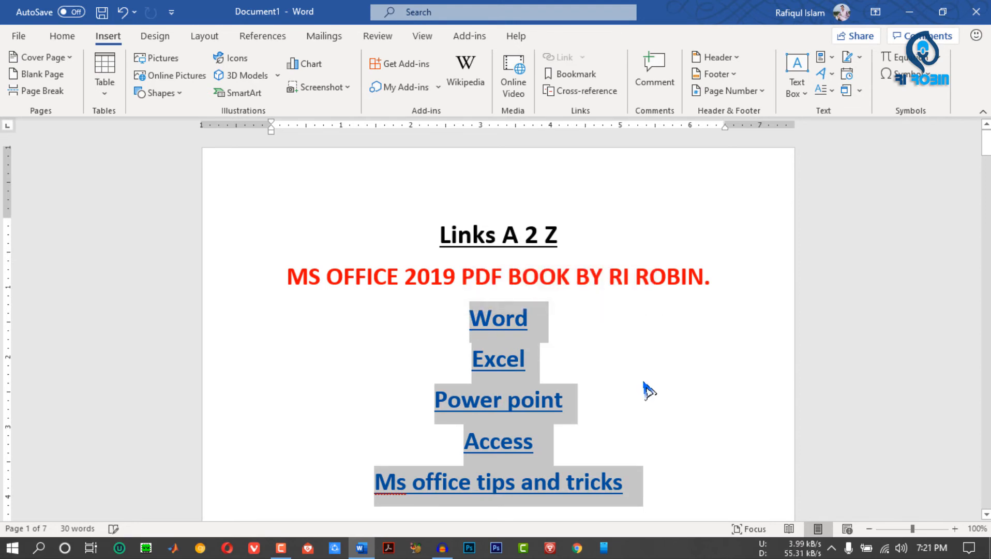
pyautogui.click(533, 357)
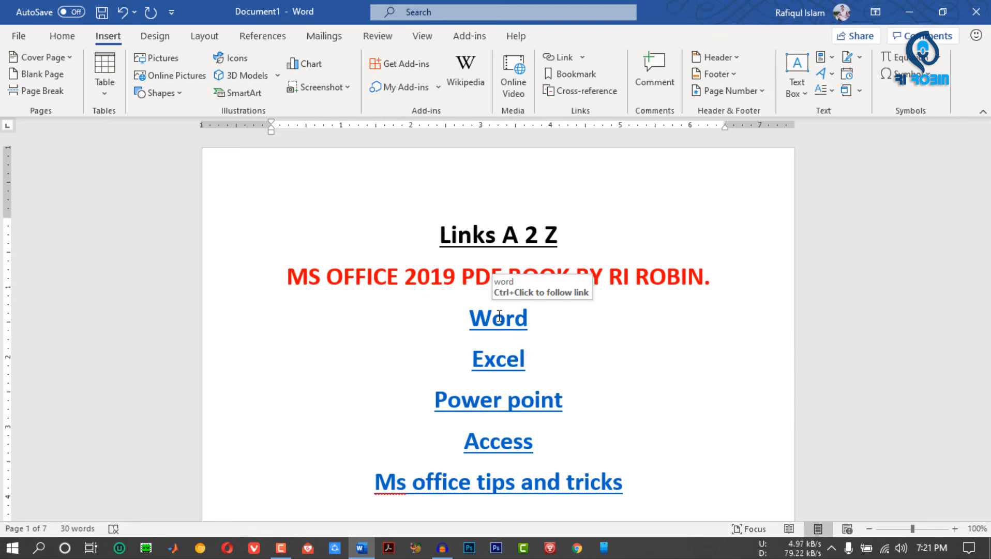
pyautogui.scroll(-1, 651, 354)
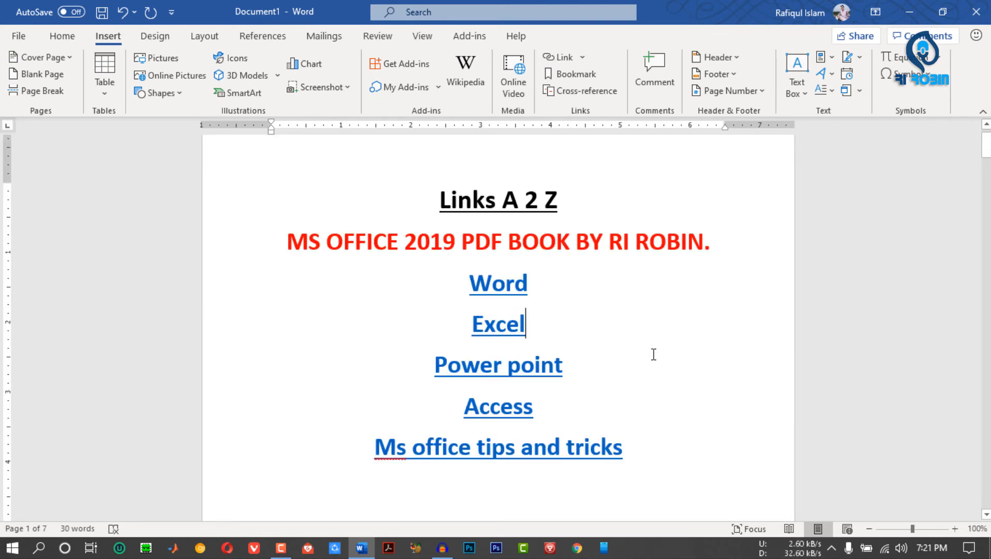
pyautogui.keyDown('ctrl'); pyautogui.click(530, 369); pyautogui.keyUp('ctrl')
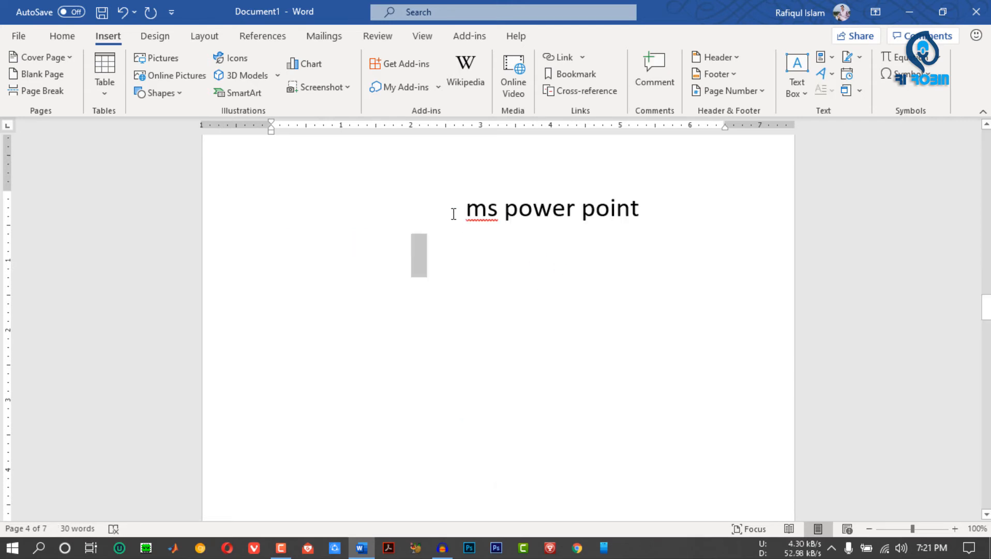
pyautogui.click(458, 249)
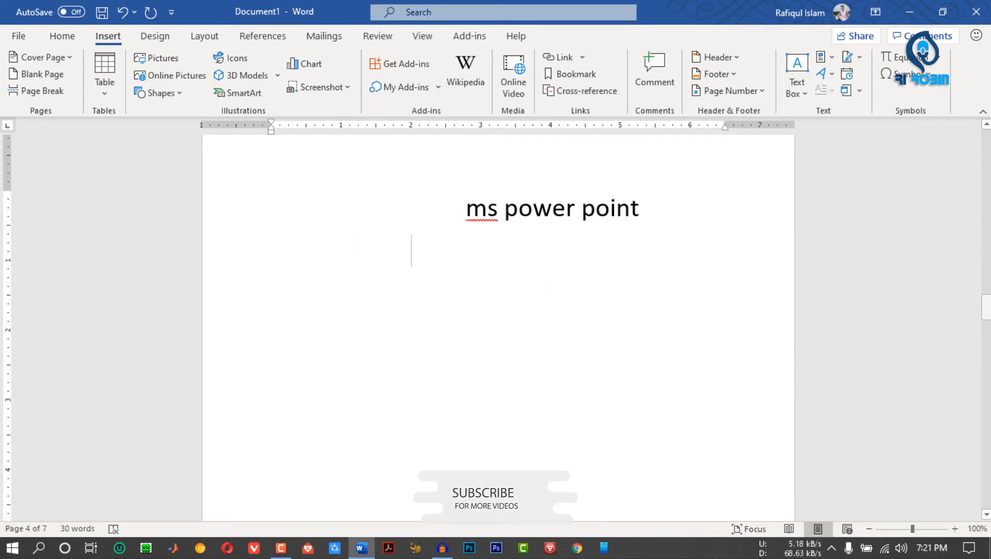
pyautogui.hotkey('ctrl', 'Home')
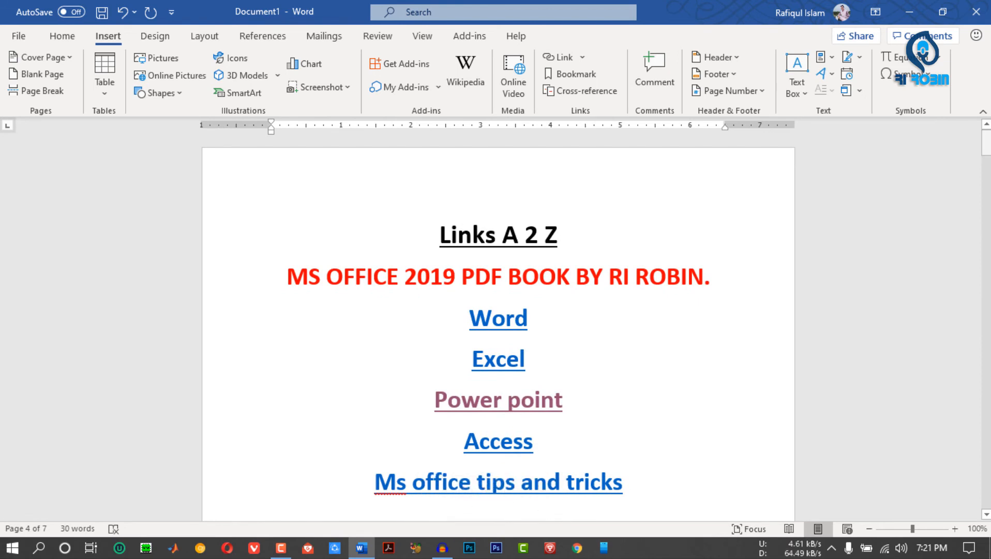
# Test the "Access" and "Word" links by following each to its heading page, returning to the topic list after each
pyautogui.scroll(-2, 644, 426)
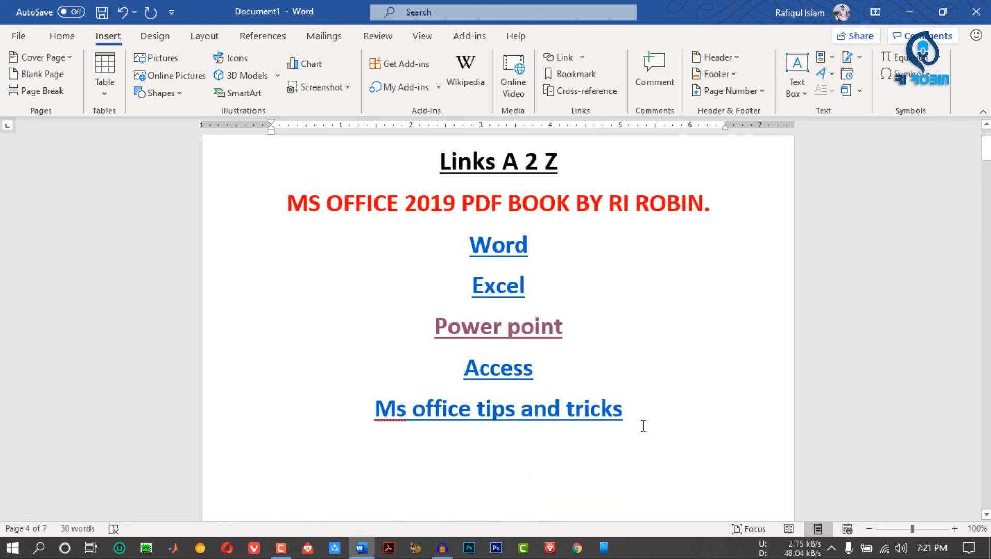
pyautogui.keyDown('ctrl'); pyautogui.click(497, 369); pyautogui.keyUp('ctrl')
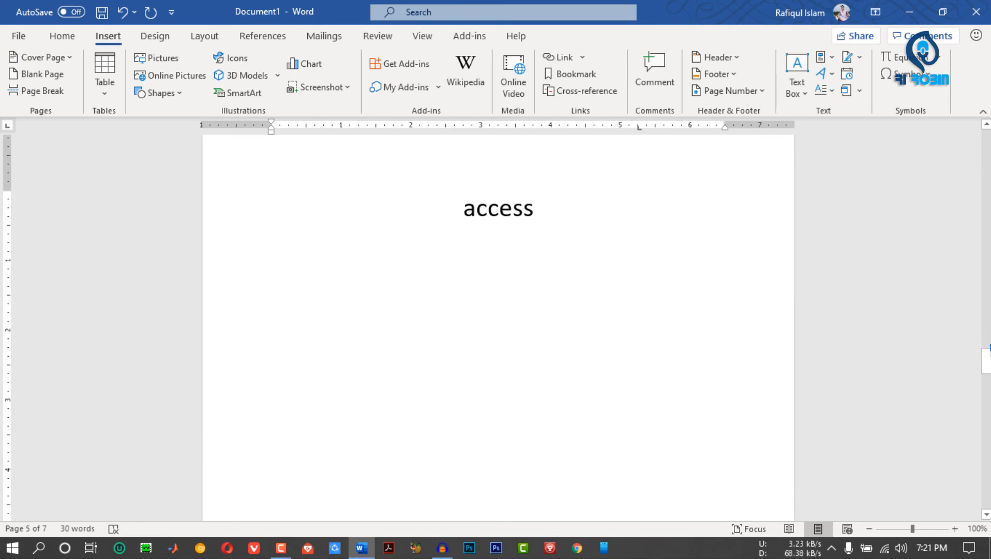
pyautogui.scroll(15, 715, 266)
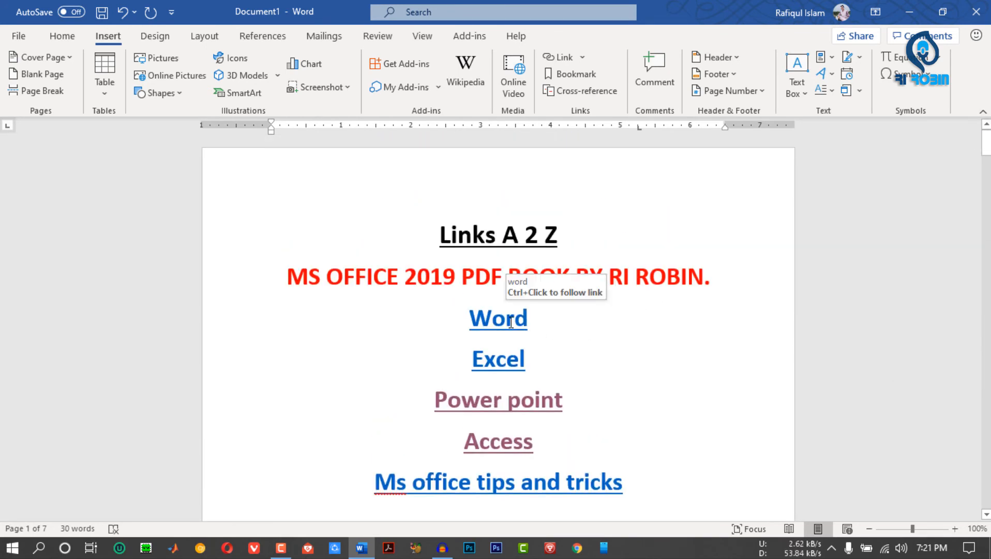
pyautogui.keyDown('ctrl'); pyautogui.click(511, 323); pyautogui.keyUp('ctrl')
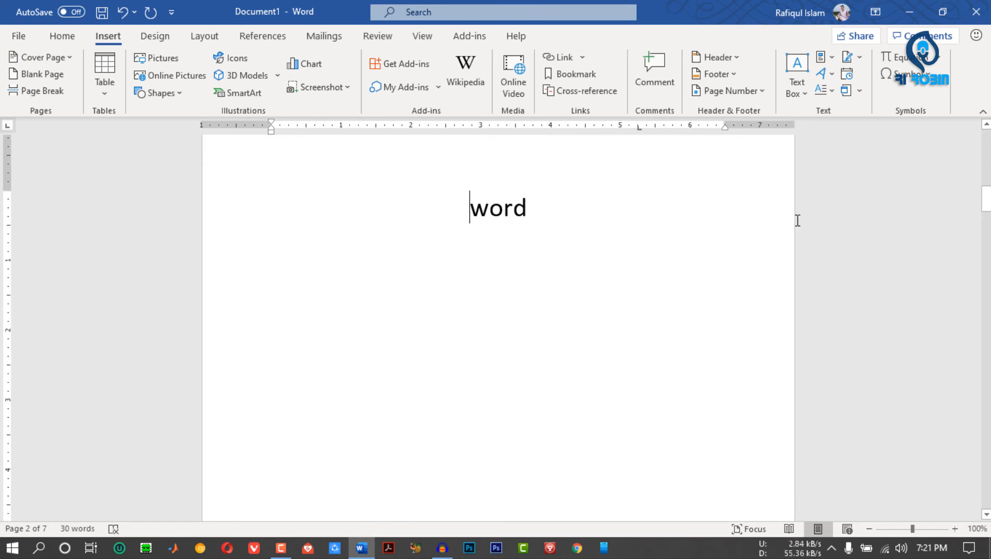
pyautogui.moveTo(987, 199); pyautogui.dragTo(987, 145)
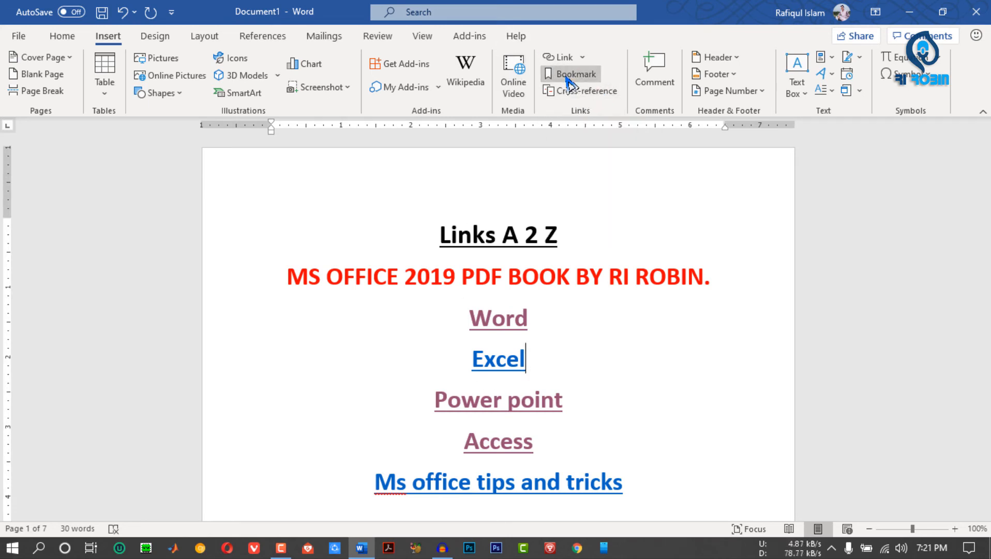
# Replace the "Ms office tips and tricks" entry with a cross-reference to the "ctt" bookmark's text, inserted as a hyperlink
pyautogui.scroll(-5, 577, 387)
pyautogui.tripleClick(507, 244)
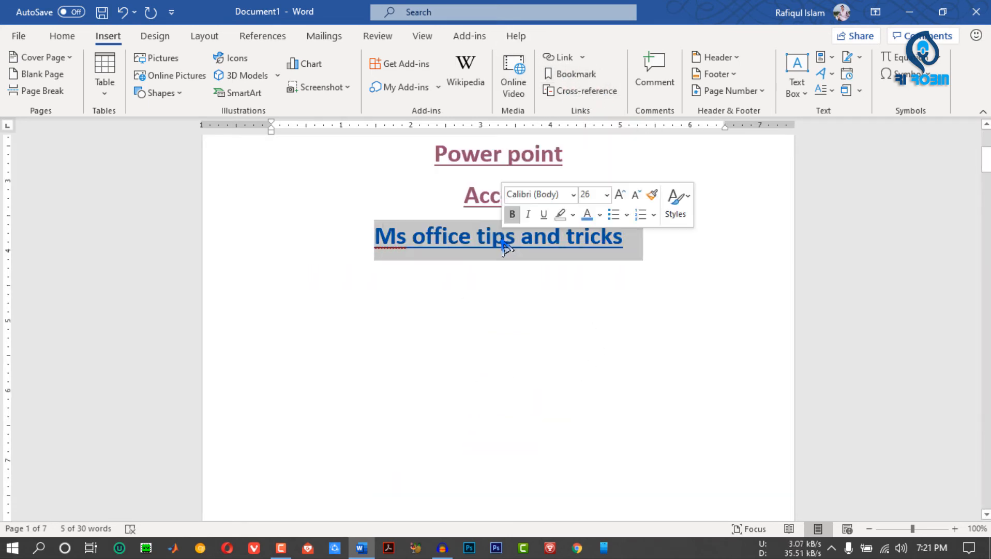
pyautogui.moveTo(987, 178); pyautogui.dragTo(988, 142)
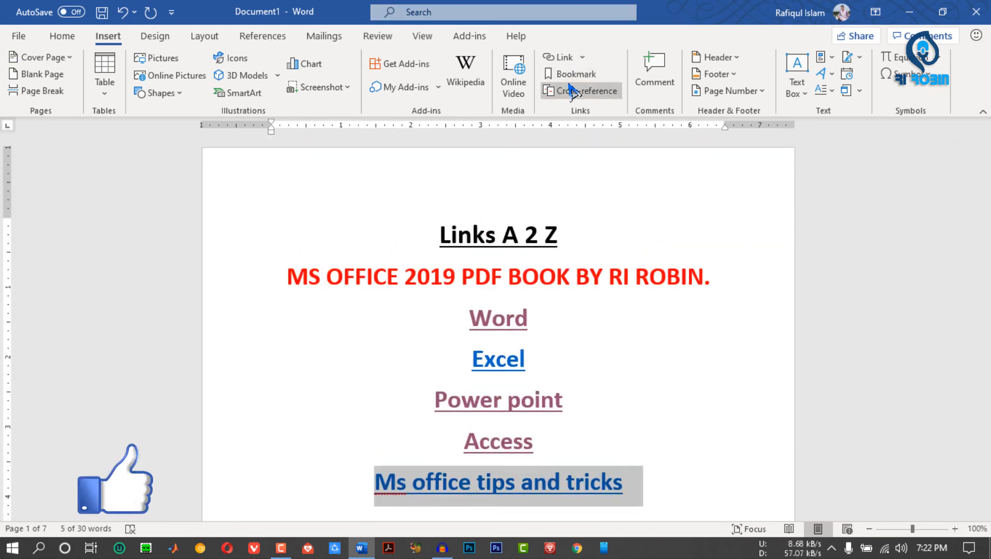
pyautogui.click(594, 338)
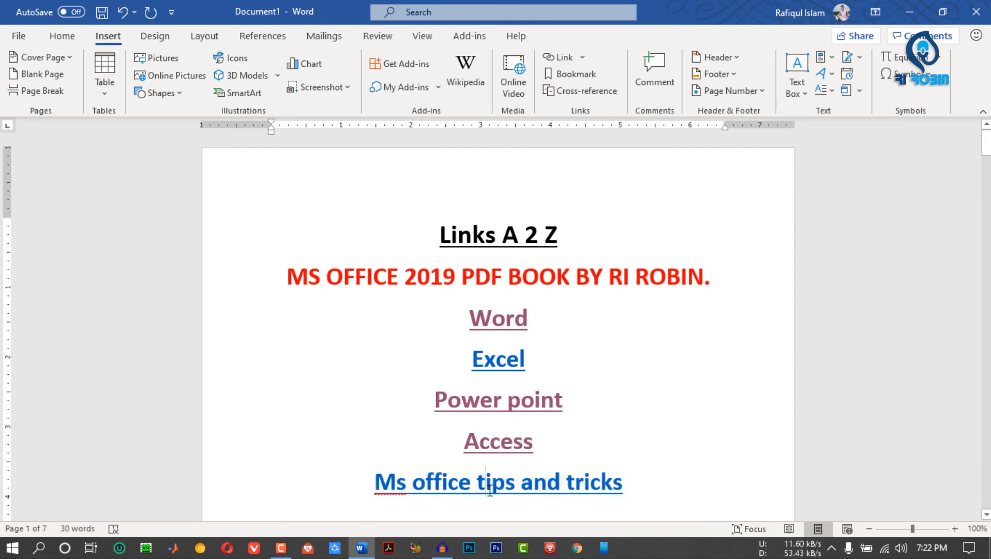
pyautogui.tripleClick(475, 486)
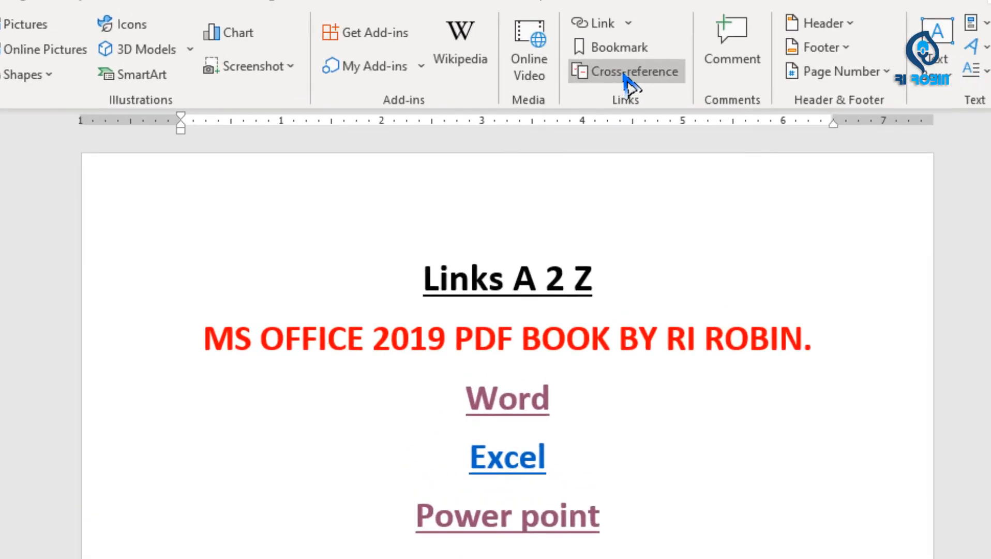
pyautogui.click(563, 91)
pyautogui.click(498, 288)
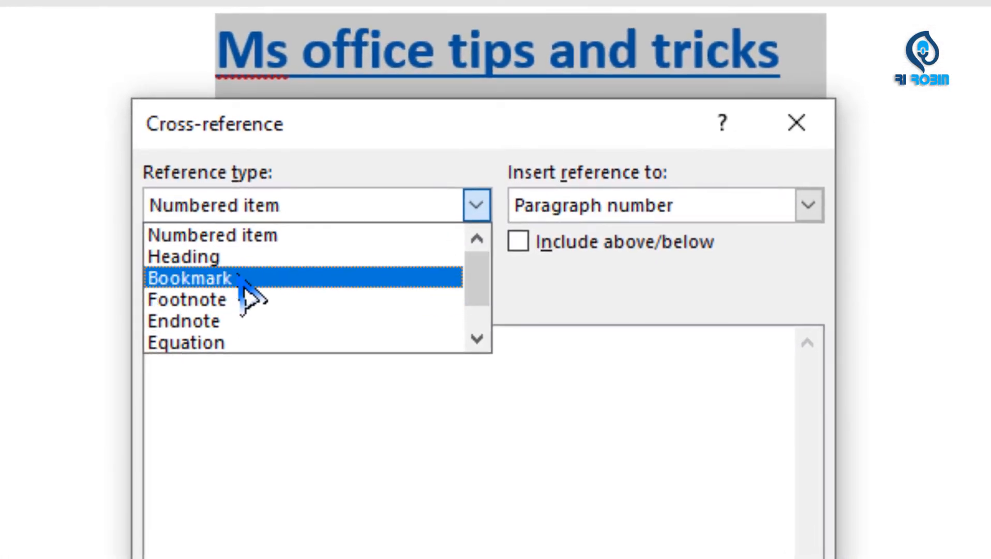
pyautogui.click(242, 279)
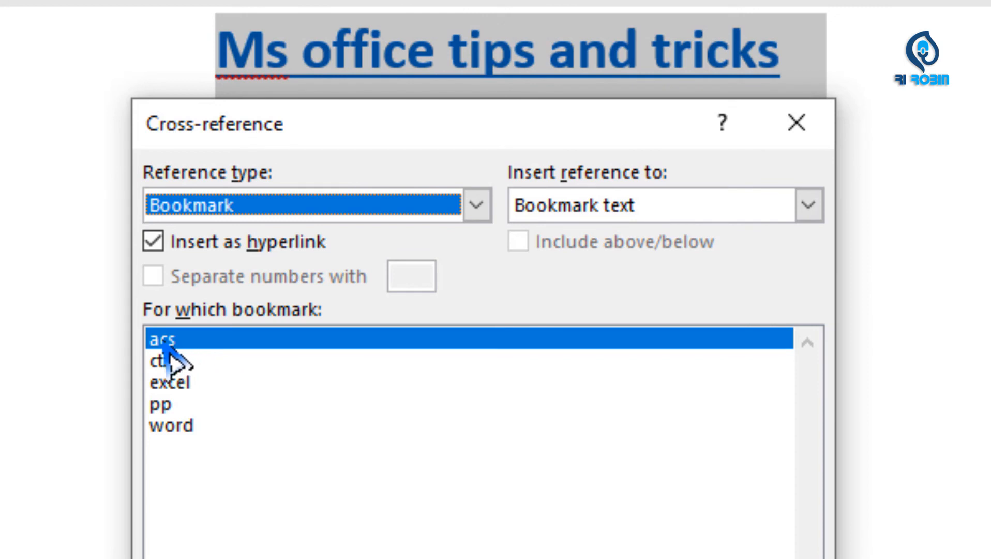
pyautogui.click(164, 361)
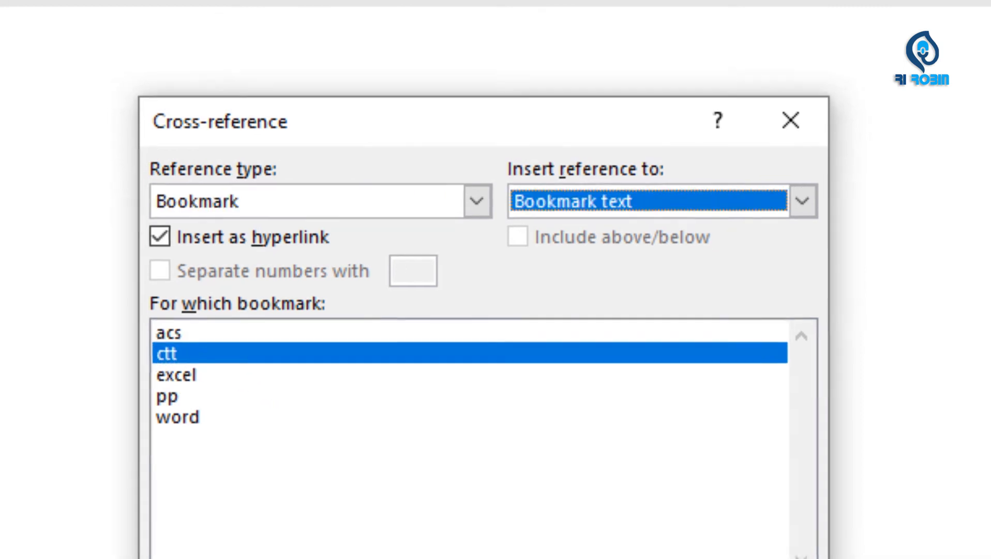
pyautogui.click(775, 542)
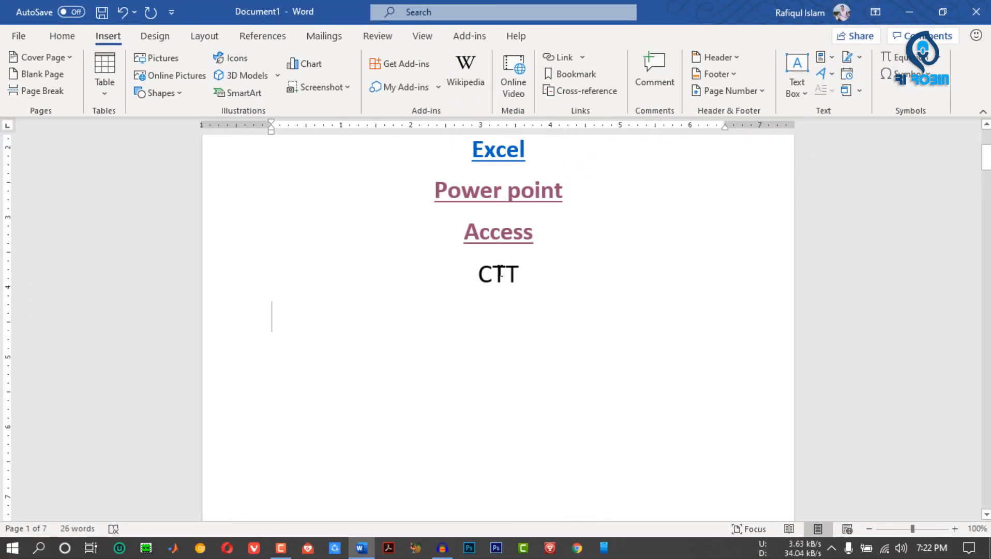
# Test the "CTT" cross-reference in the topic list by following it to its heading page, and return to page 1
pyautogui.click(499, 270)
pyautogui.doubleClick(499, 270)
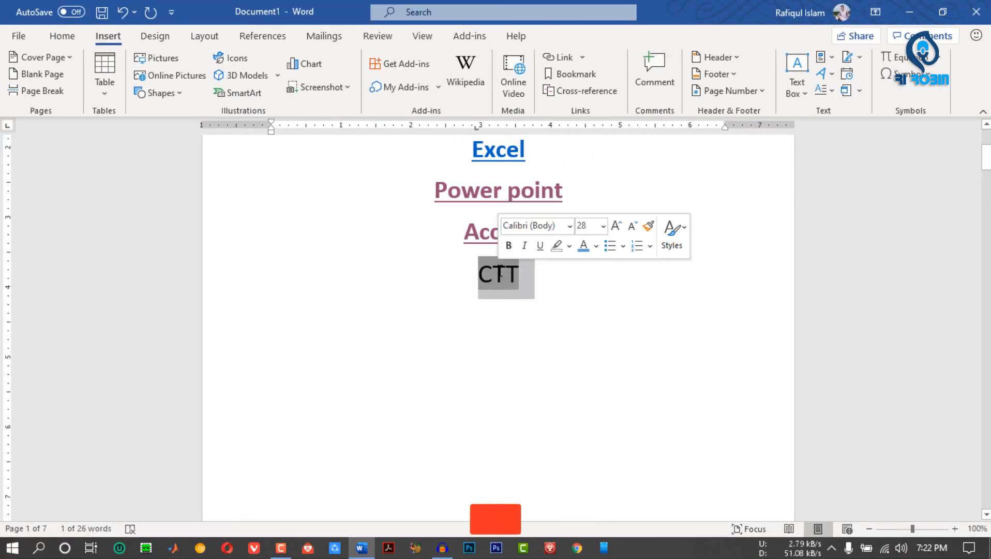
pyautogui.click(576, 309)
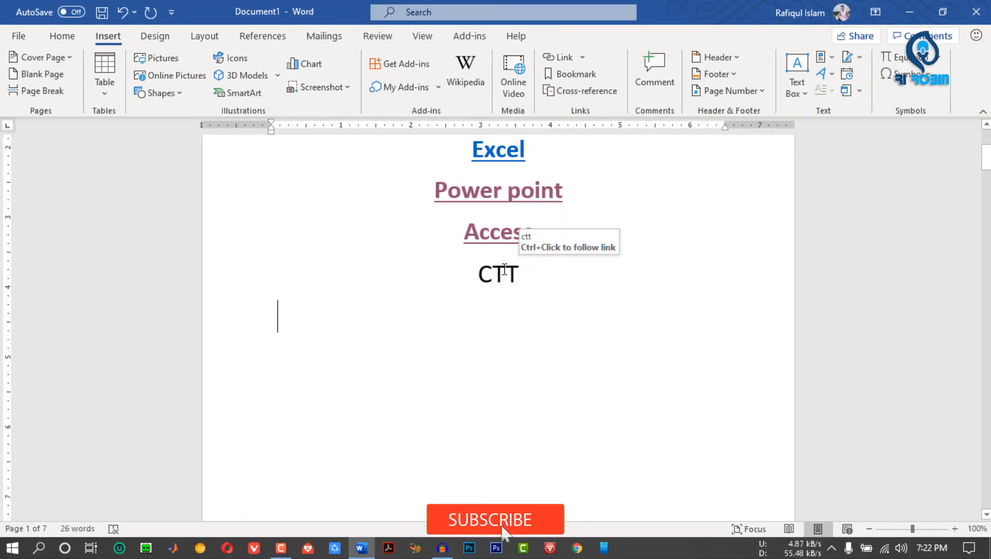
pyautogui.press('Up')
pyautogui.hotkey('ctrl', 'Return')
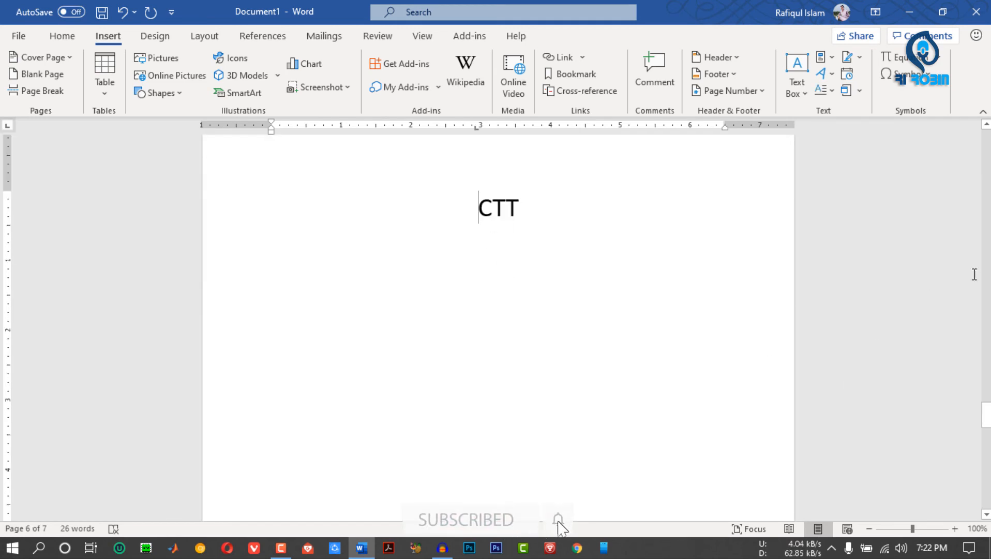
pyautogui.moveTo(986, 414); pyautogui.dragTo(986, 144)
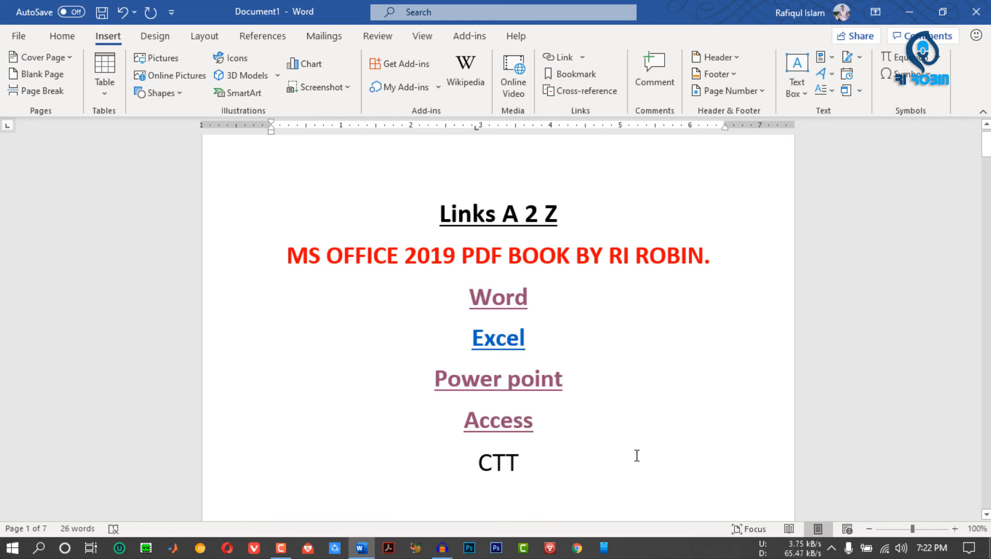
pyautogui.moveTo(987, 145); pyautogui.dragTo(987, 166)
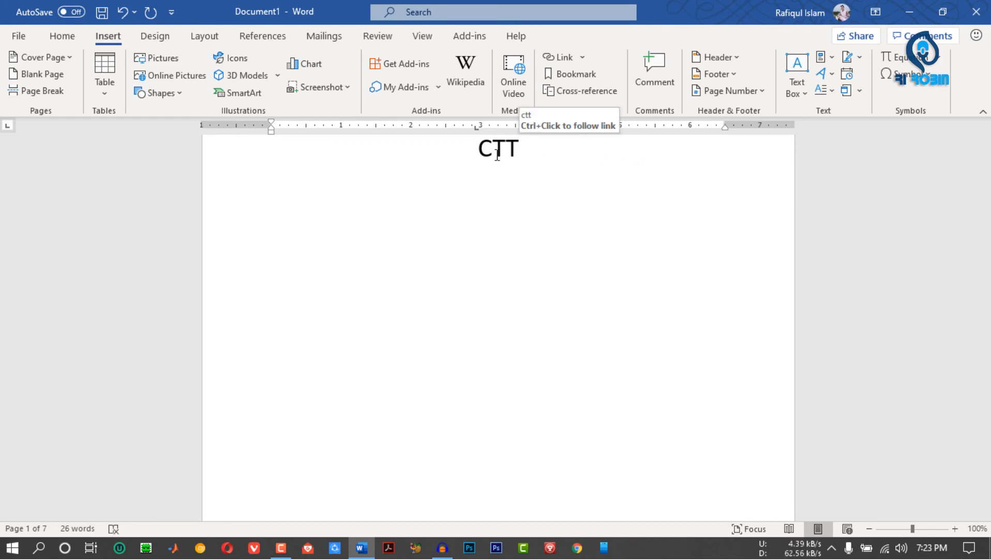
pyautogui.scroll(3, 498, 156)
pyautogui.moveTo(463, 269); pyautogui.dragTo(632, 272)
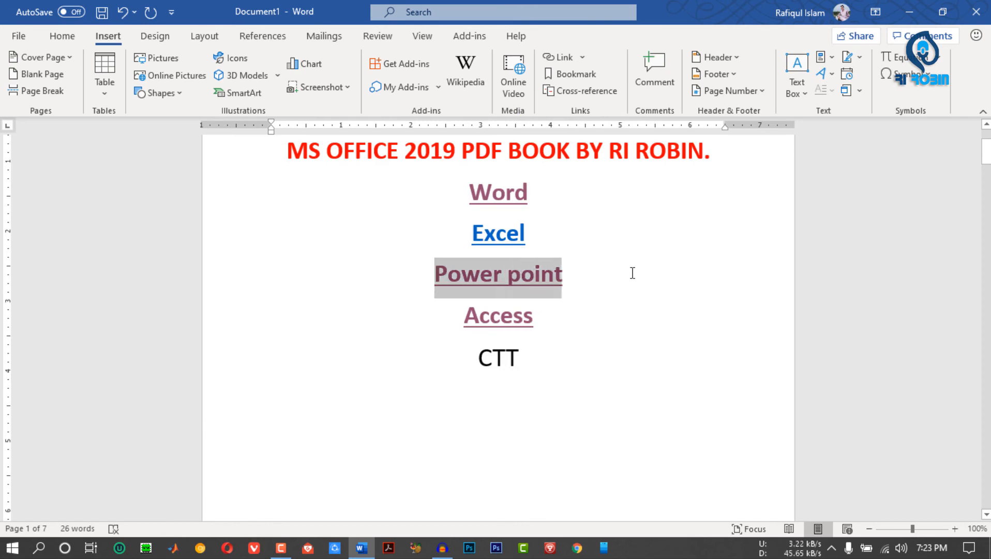
pyautogui.moveTo(466, 191); pyautogui.dragTo(549, 190)
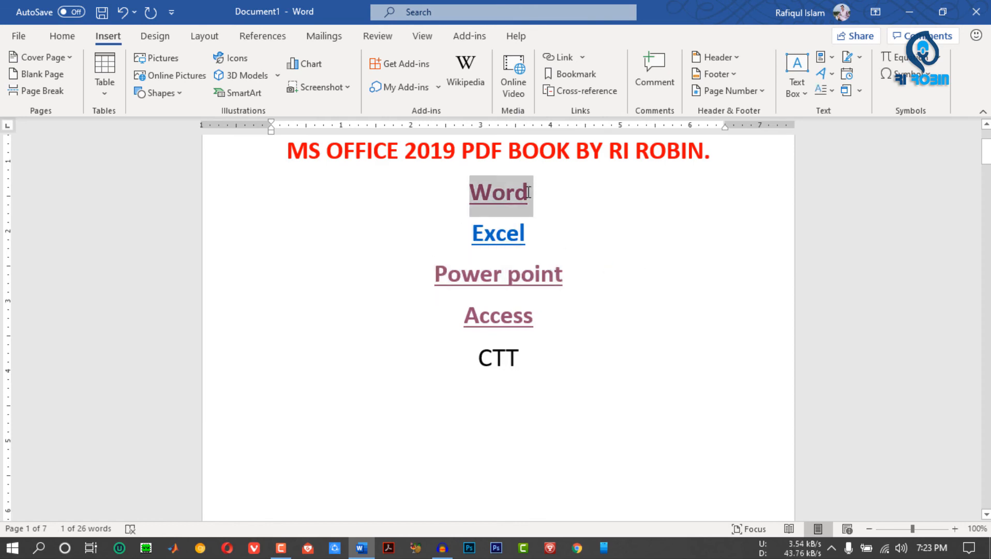
pyautogui.moveTo(477, 357); pyautogui.dragTo(523, 368)
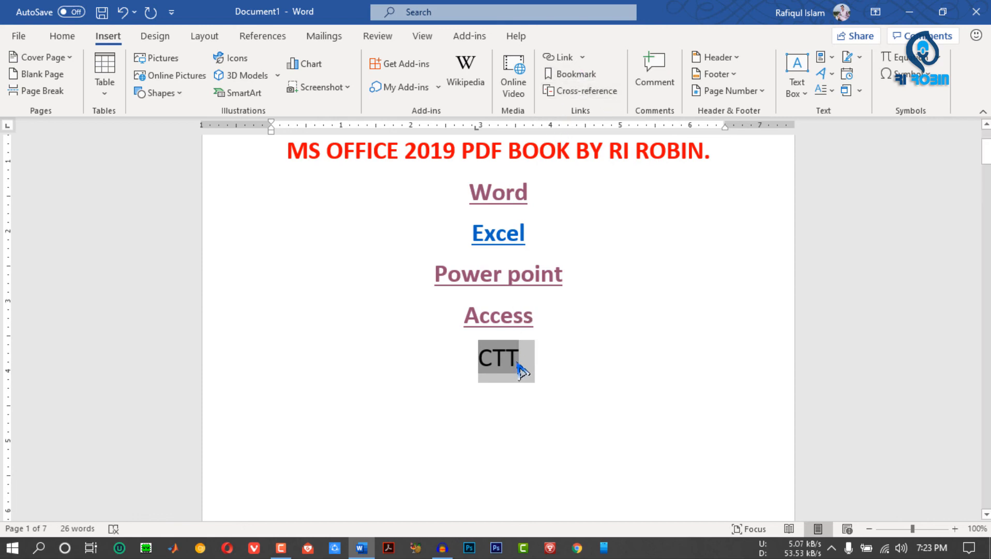
pyautogui.hotkey('shift', 'Left')
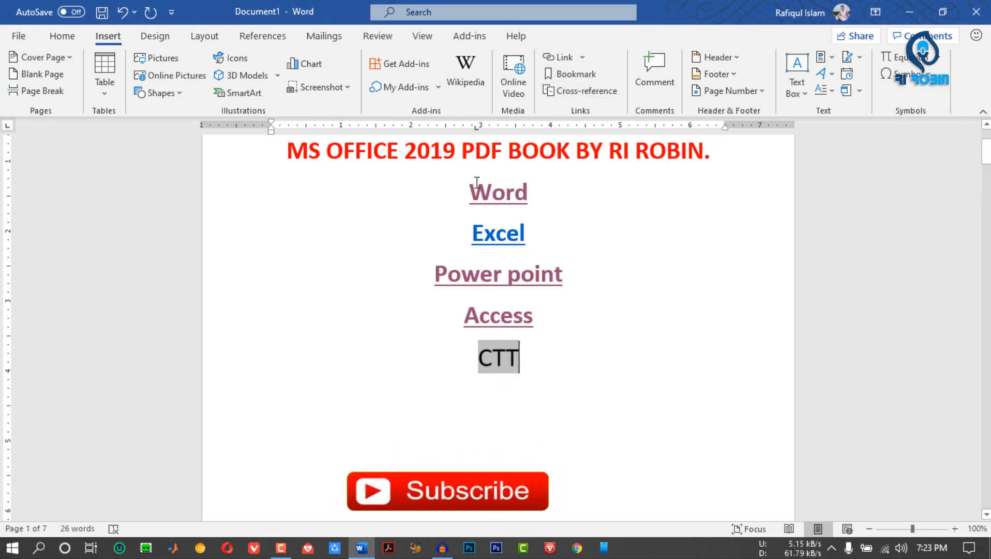
pyautogui.moveTo(476, 182); pyautogui.dragTo(554, 342)
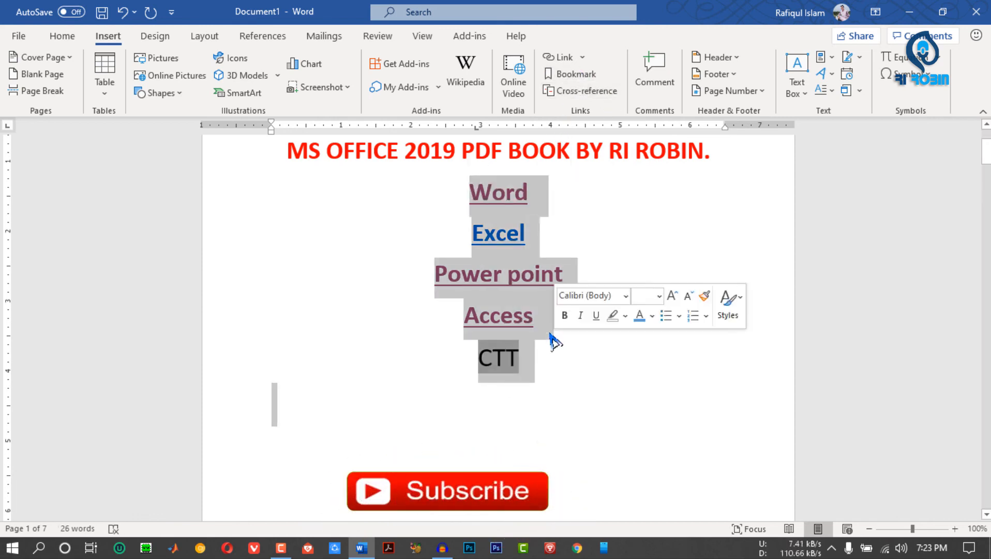
pyautogui.click(593, 370)
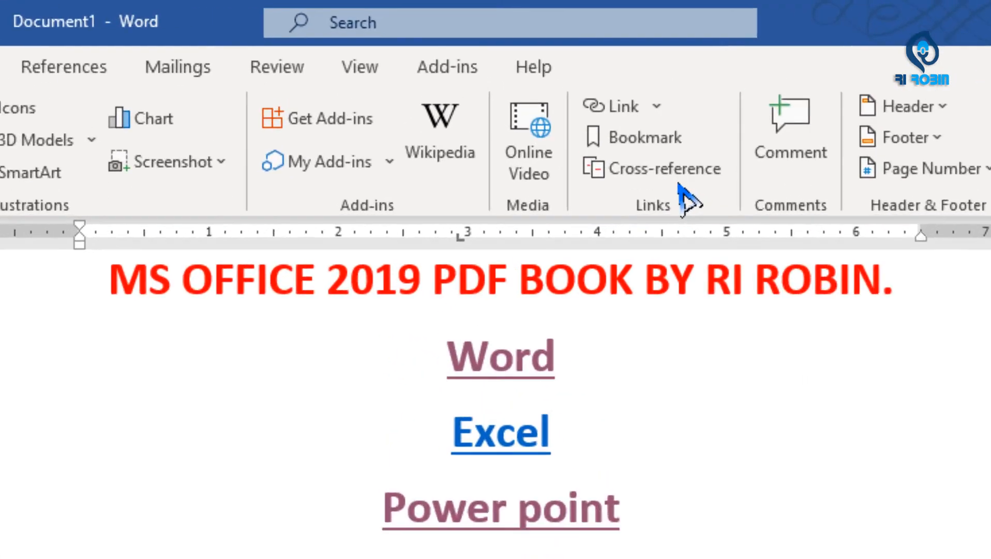
# Examine the reference types offered for a cross-reference, cancel without inserting one, and return to the topic list
pyautogui.click(591, 91)
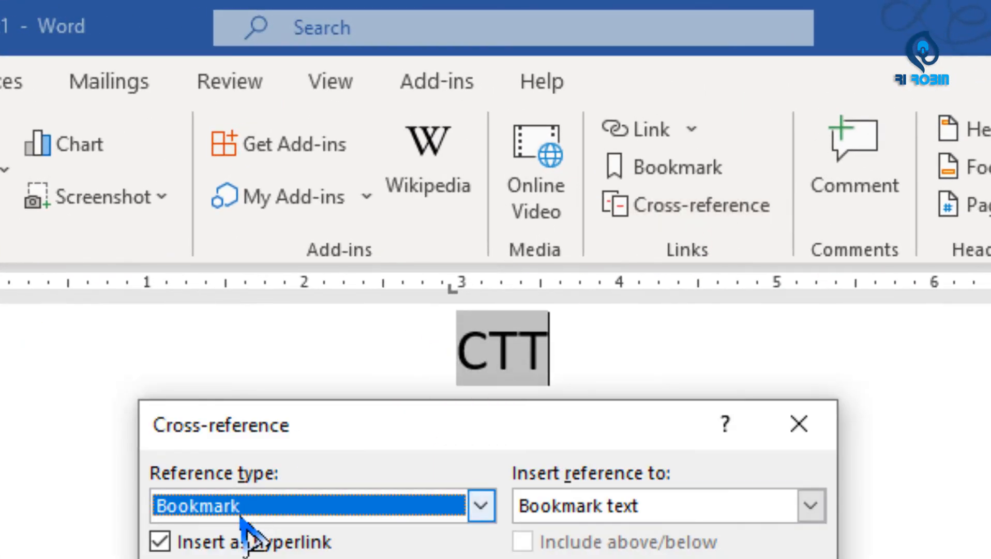
pyautogui.click(481, 505)
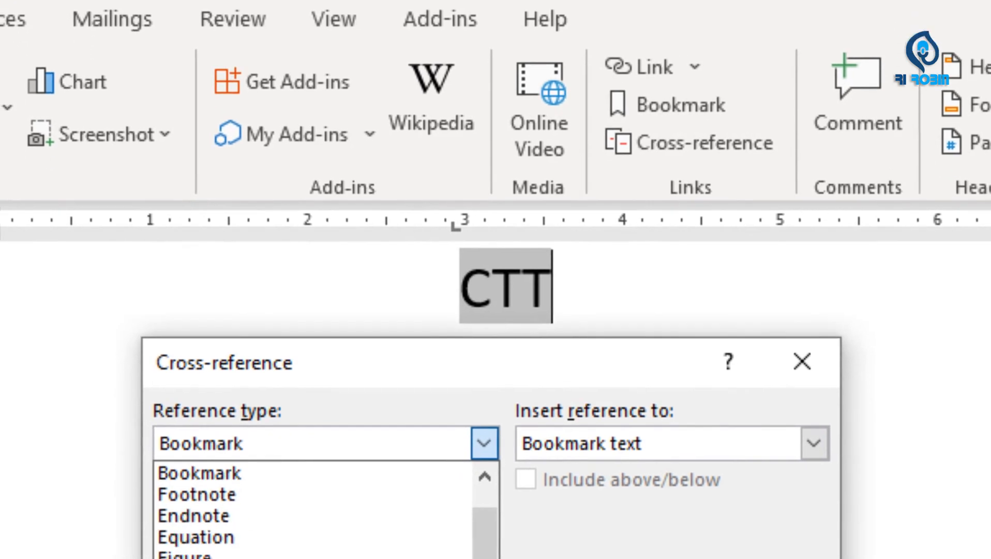
pyautogui.scroll(1, 251, 506)
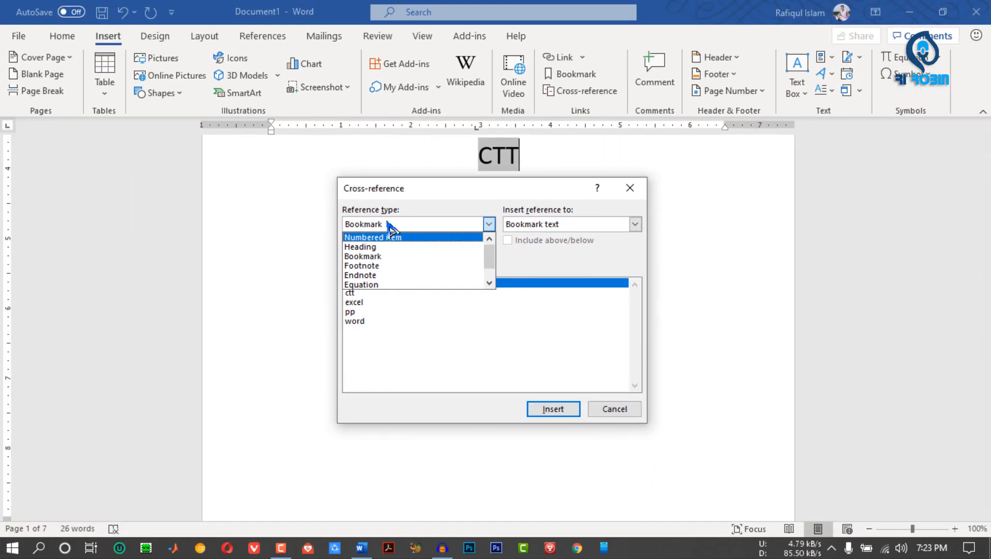
pyautogui.click(618, 188)
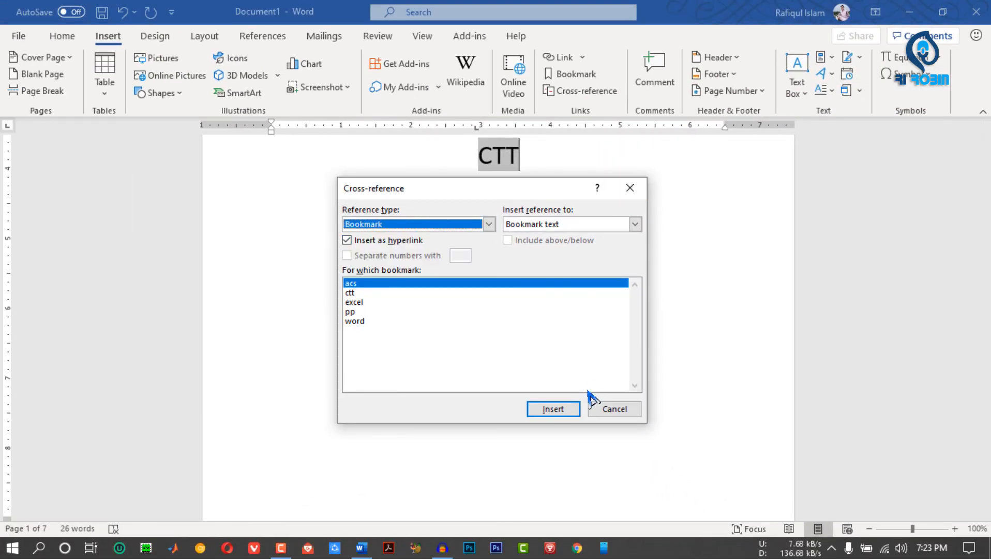
pyautogui.click(615, 409)
pyautogui.scroll(5, 476, 417)
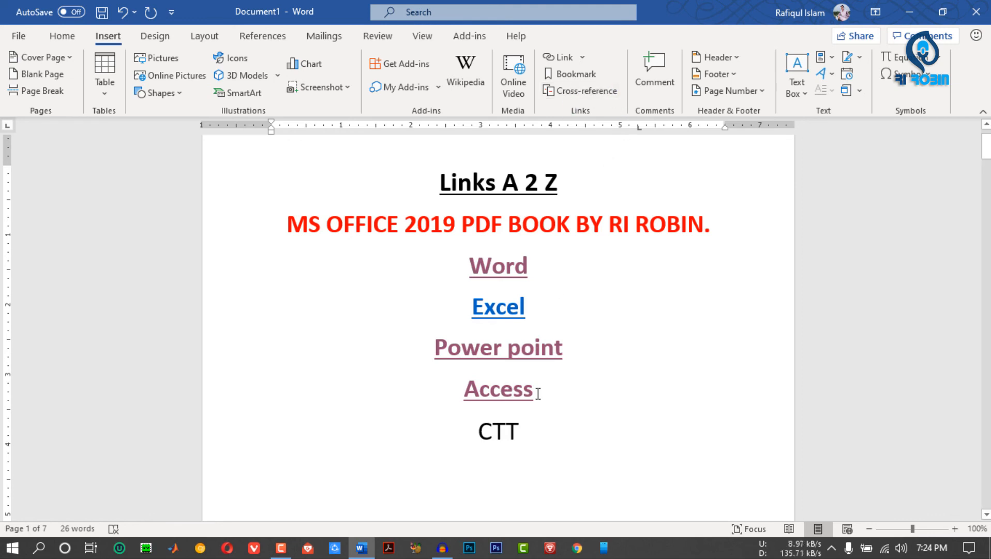
pyautogui.click(571, 409)
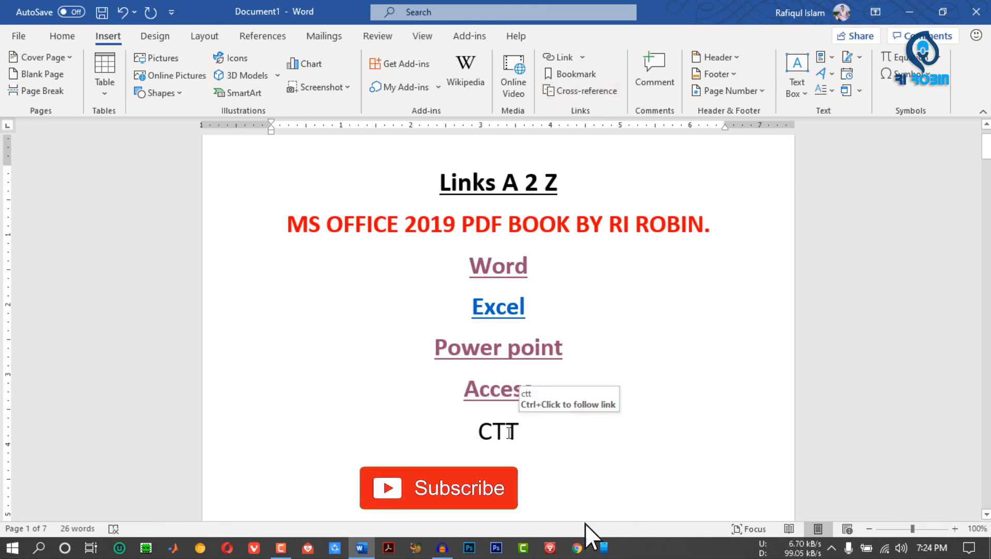